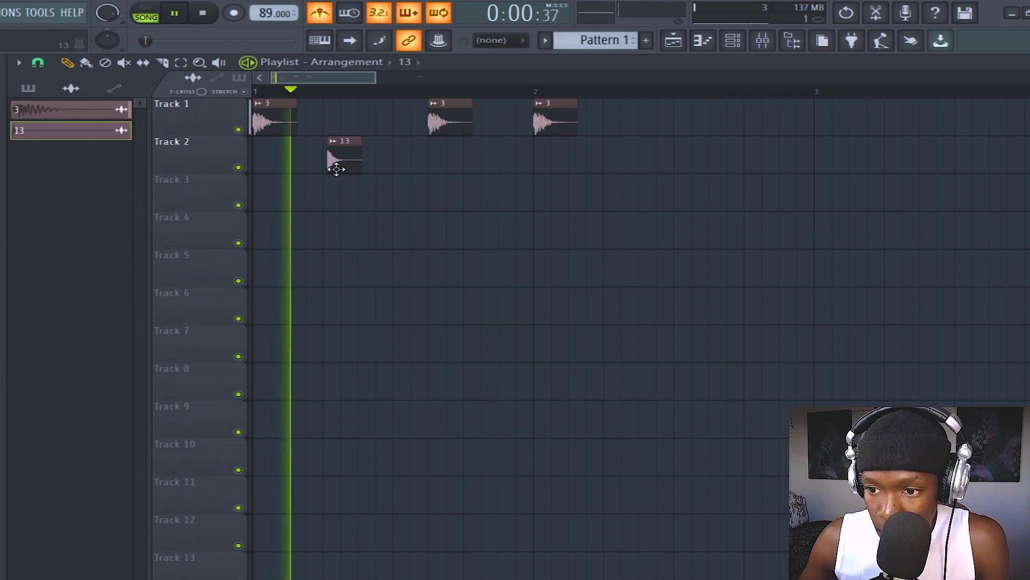
Add a second sample 13 clip to Track 2 in bar 1, shift it slightly earlier and play the arrangement
click(449, 170)
drag(505, 177, 483, 173)
key(space)
key(space)
Shift the second sample 3 clip in bar 1 later and the last one in bar 2 slightly earlier, auditioning the groove
drag(453, 122, 472, 129)
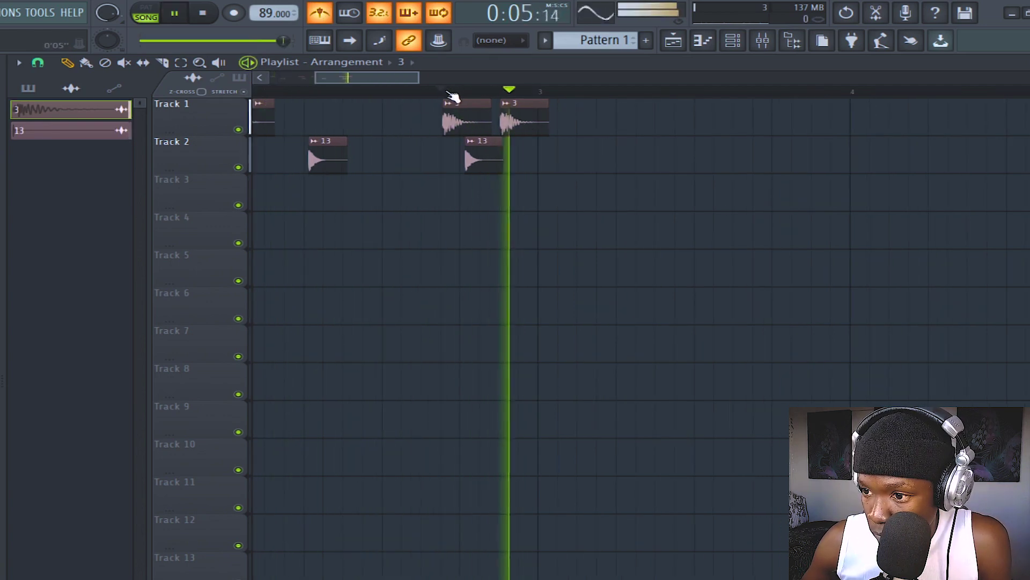
key(space)
key(space)
mouse_move(517, 120)
mouse_down()
mouse_move(497, 119)
mouse_move(505, 127)
mouse_up()
key(space)
key(space)
key(space)
key(space)
key(space)
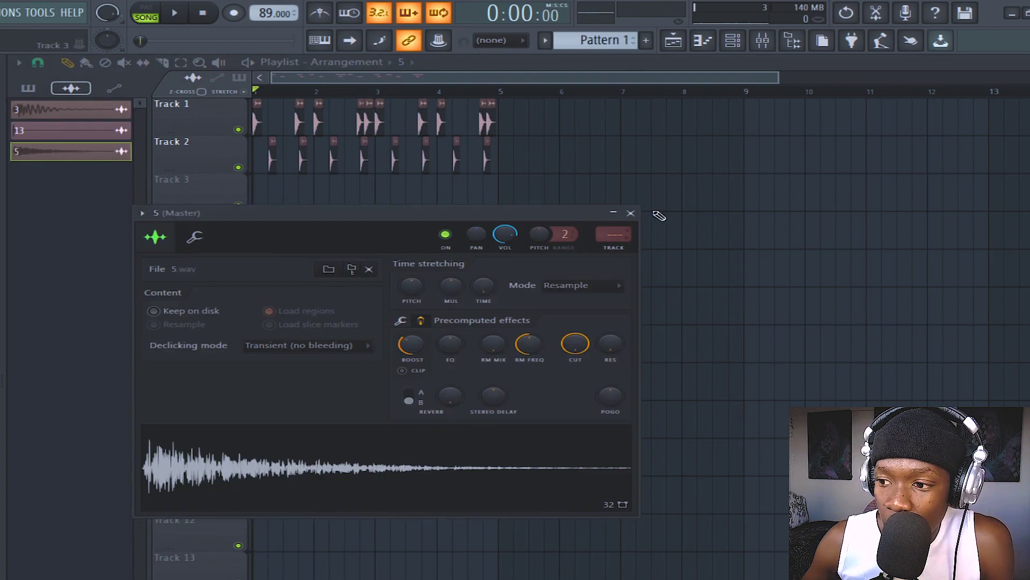
Close the sample 5 settings, place three sample 5 clips in the first half of bar 1 on Track 4 and play them
click(631, 213)
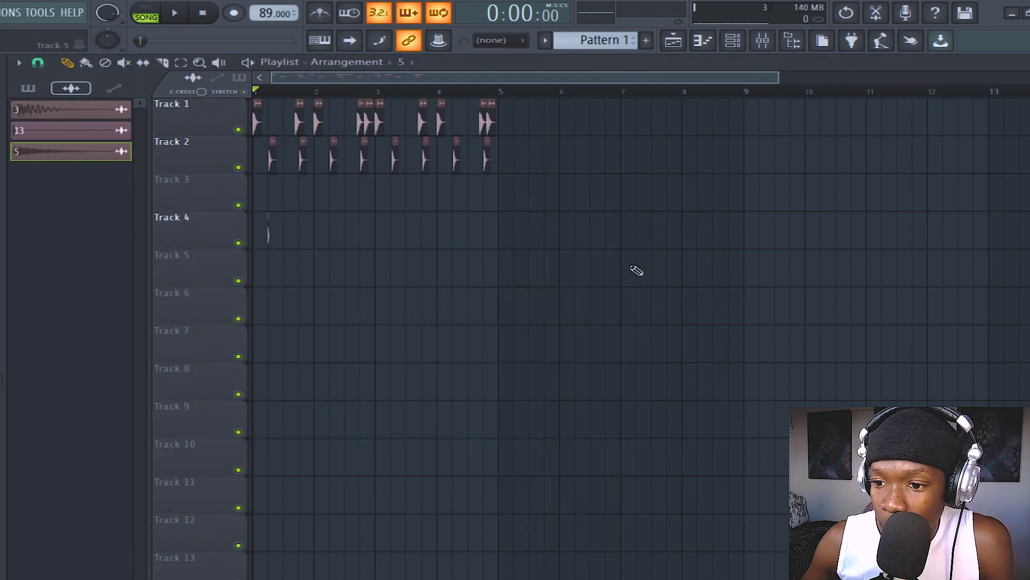
scroll(302, 240, up, 4)
drag(259, 236, 265, 234)
key(space)
key(space)
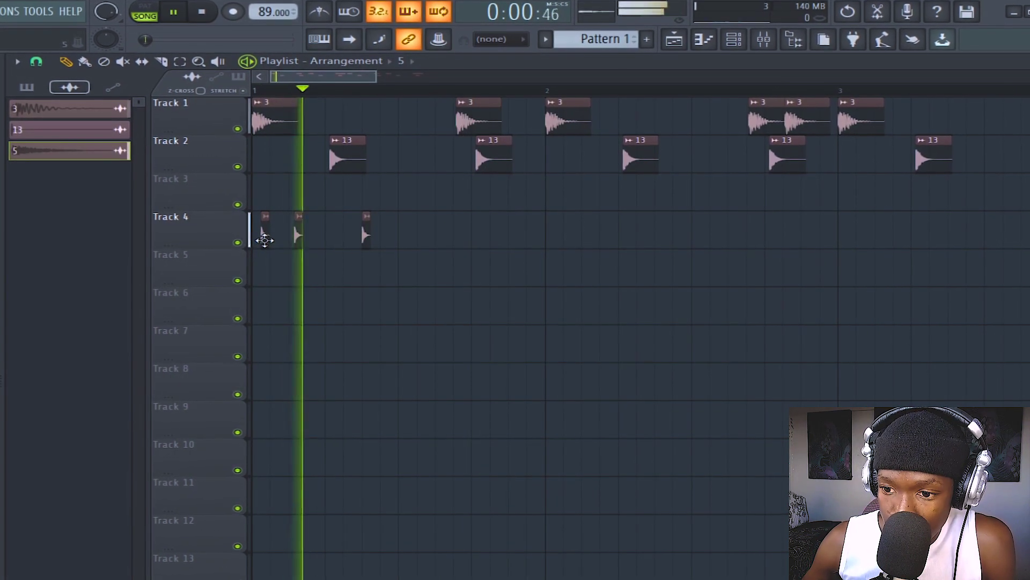
key(space)
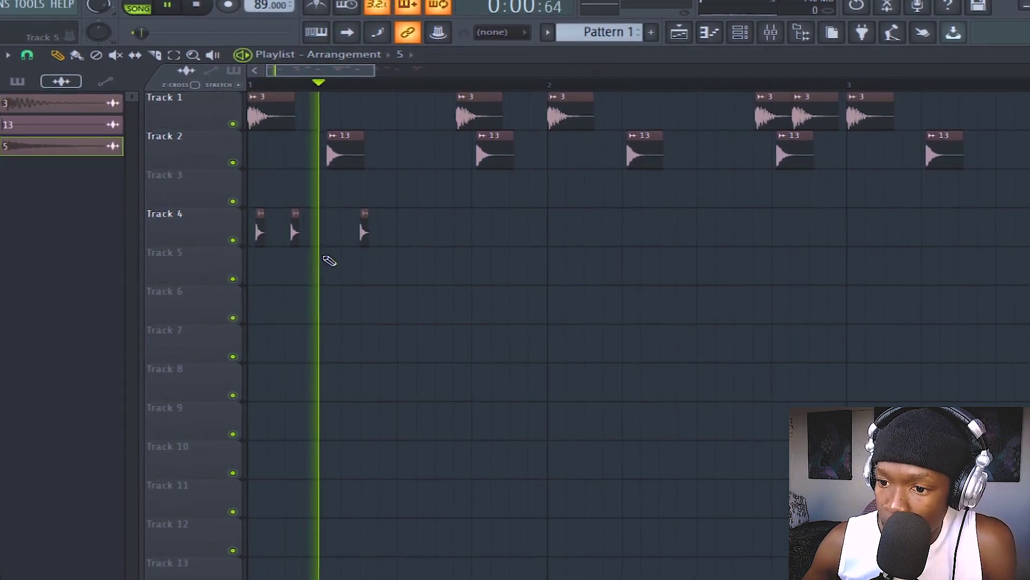
Nudge the second and third sample 5 clips on Track 4 slightly later, replaying bar 1 to check their timing
key(space)
key(space)
key(space)
key(space)
mouse_move(347, 155)
mouse_down()
mouse_move(363, 156)
mouse_move(333, 154)
mouse_up()
key(space)
key(space)
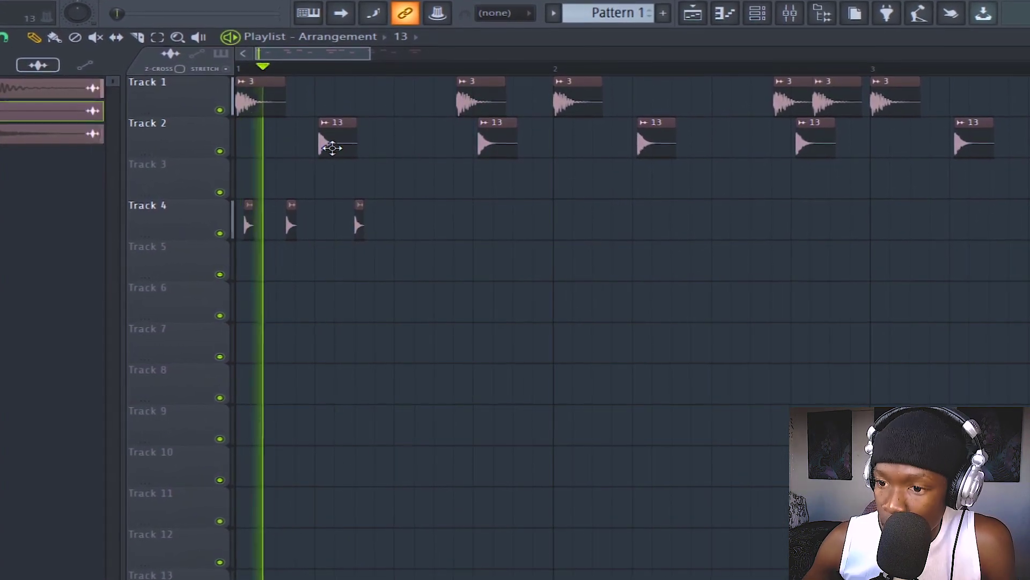
drag(356, 224, 370, 224)
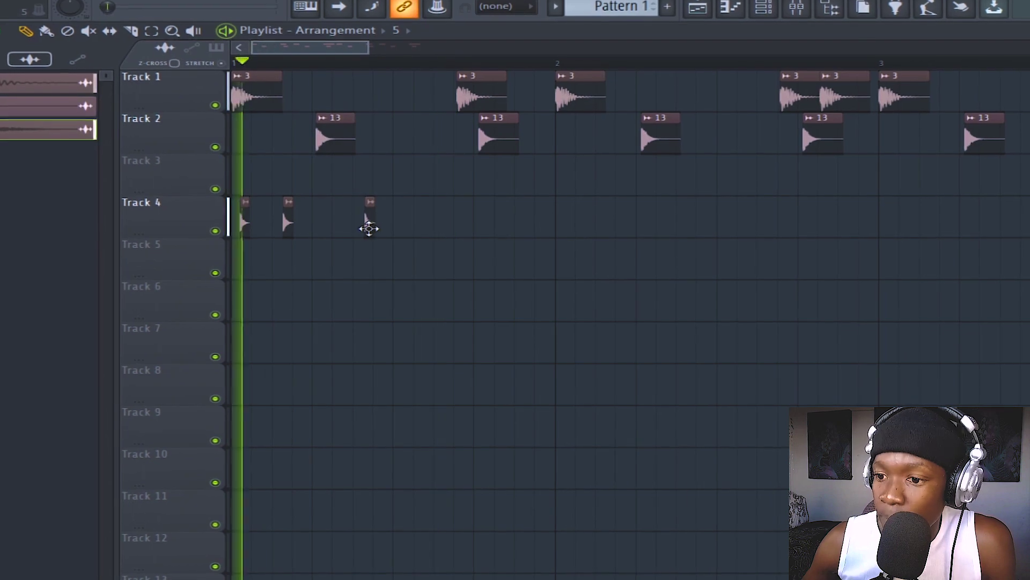
Add three more sample 5 clips across the second half of bar 1 on Track 4
click(401, 221)
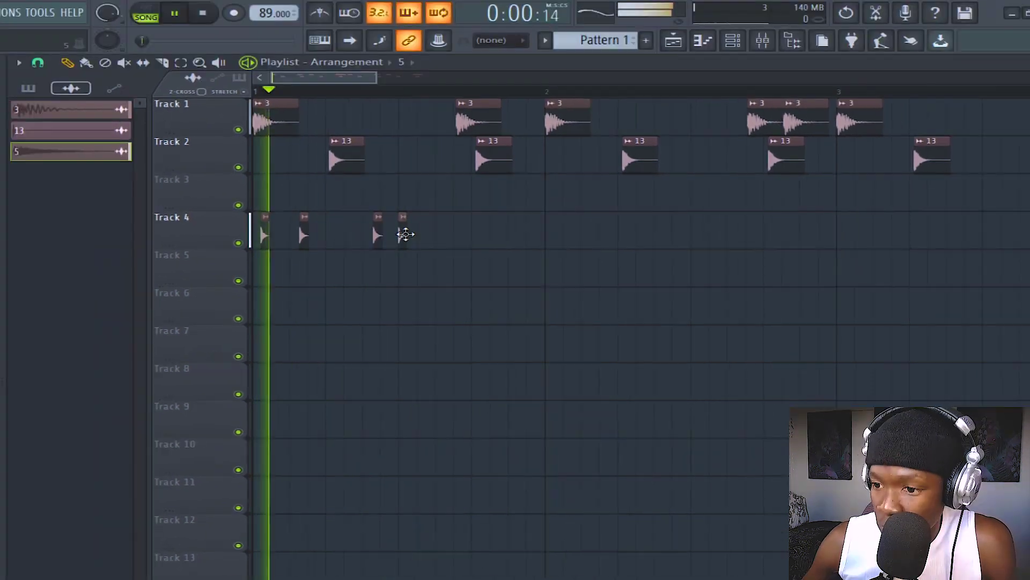
drag(401, 221, 422, 234)
click(436, 266)
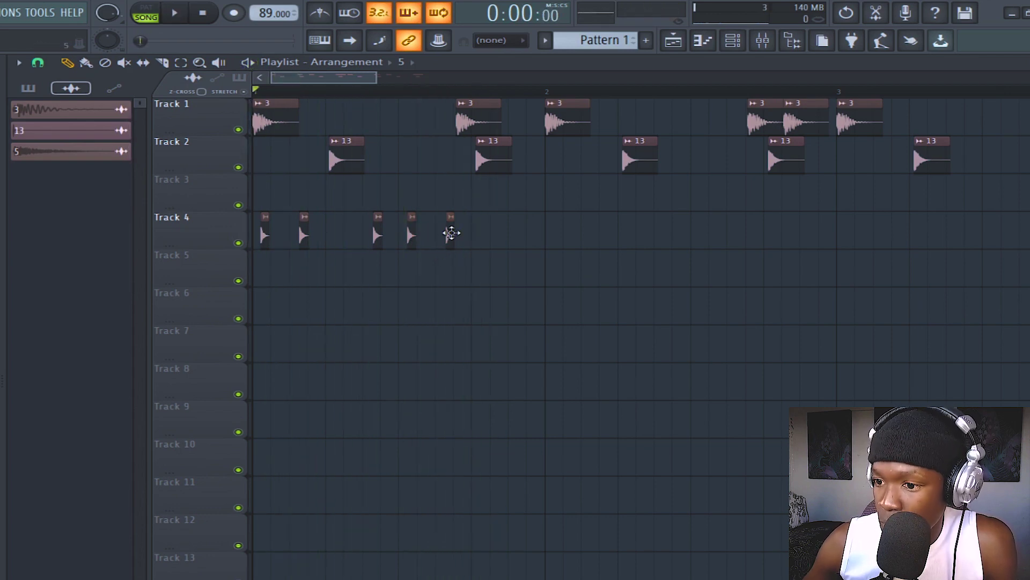
click(493, 234)
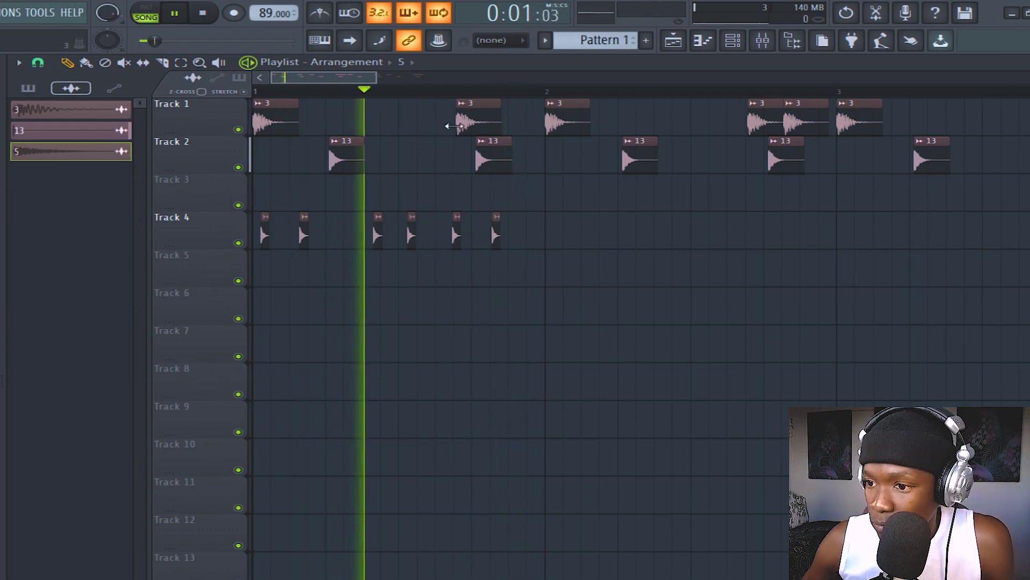
Try the second sample 3 clip on Track 1 slightly earlier, and return it to its original position
drag(464, 122, 439, 126)
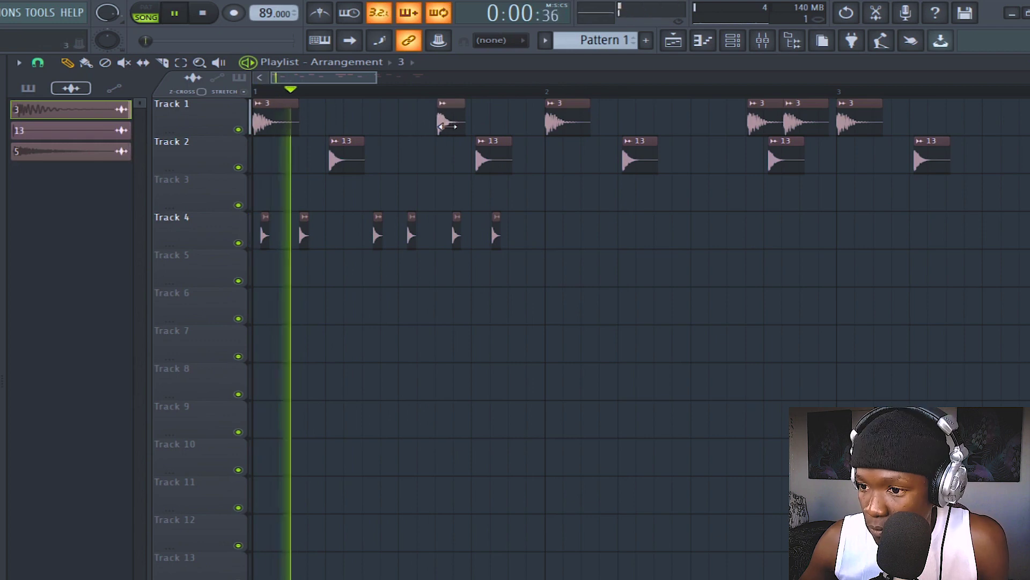
drag(444, 125, 468, 129)
key(space)
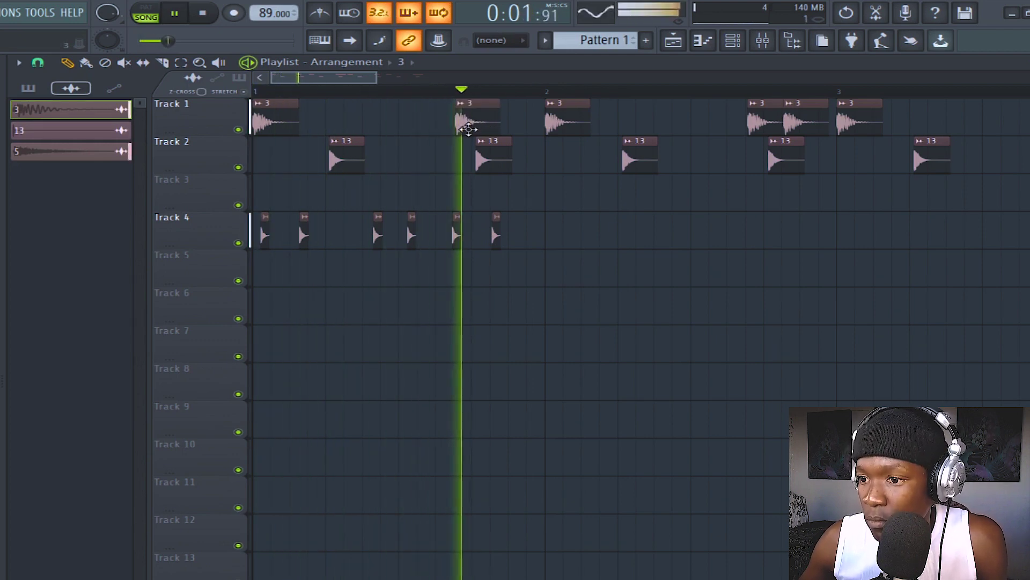
Adjust the last sample 5 clips in bar 1, line up the copied sample 5 group with bar 2 and play the result
drag(497, 224, 514, 239)
key(space)
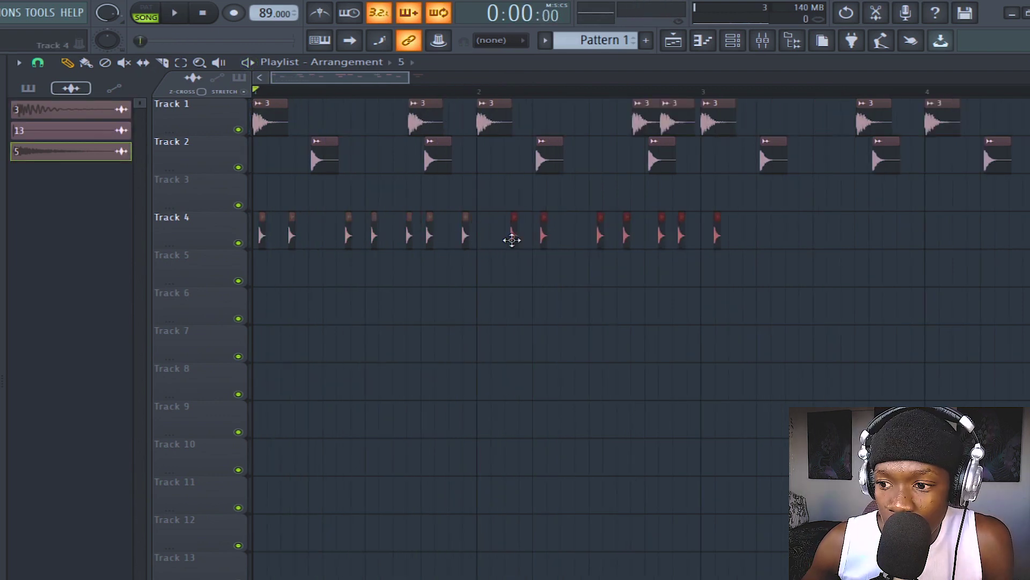
drag(512, 239, 486, 244)
key(space)
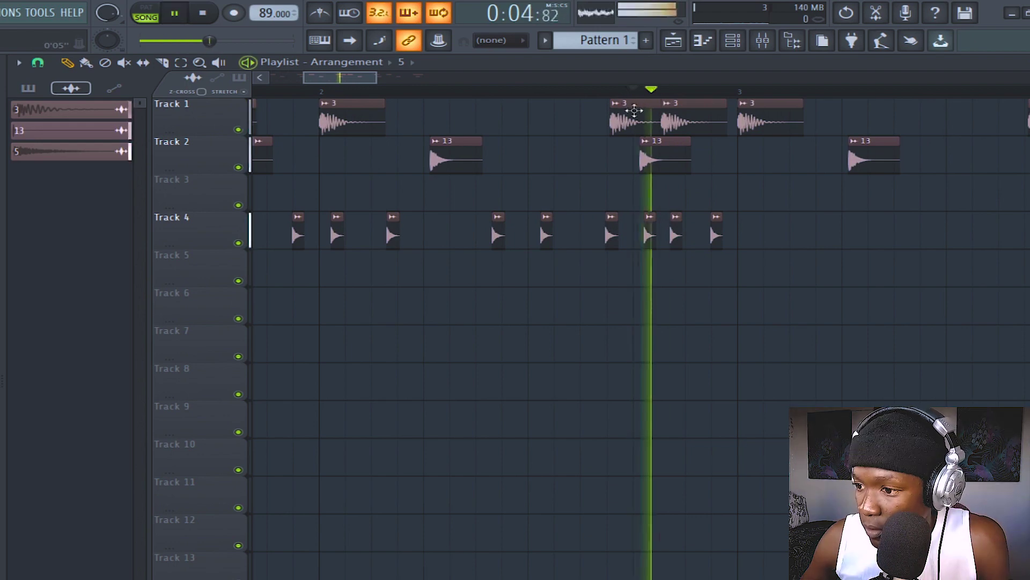
key(space)
key(space)
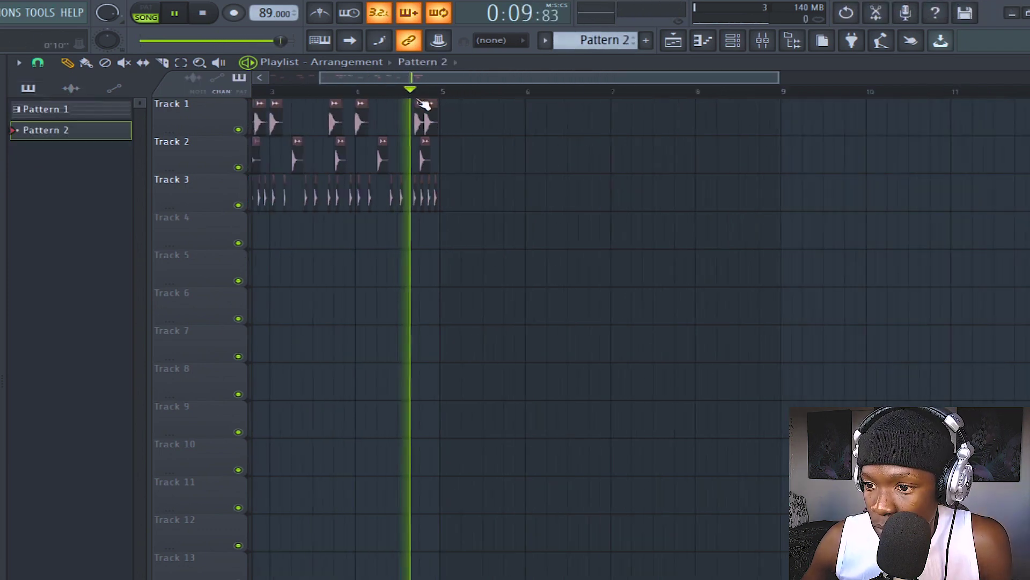
Place Pattern 2 at the start of the arrangement below the drum tracks and extend it through bar 4
click(258, 252)
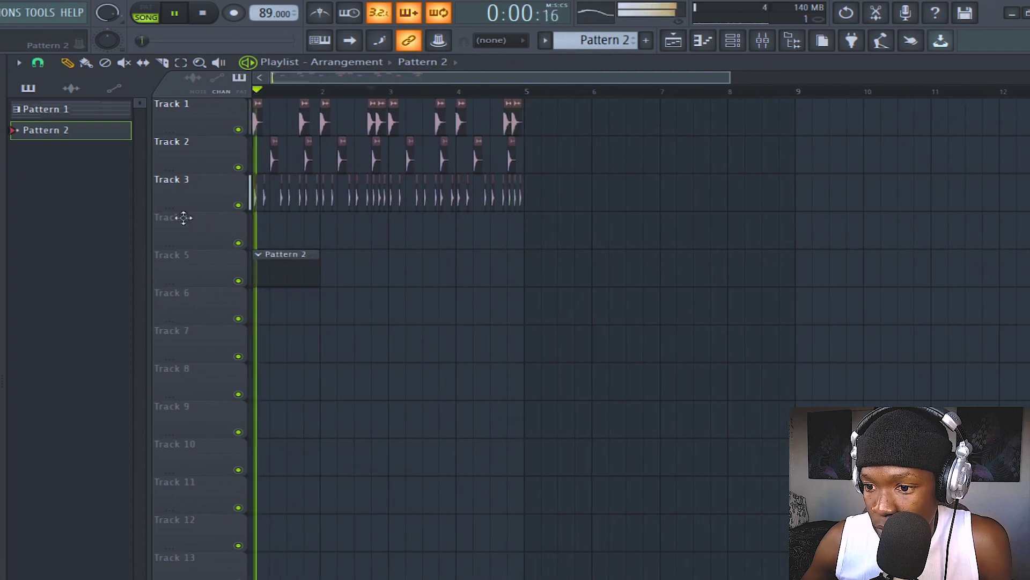
drag(193, 224, 246, 215)
drag(320, 222, 525, 254)
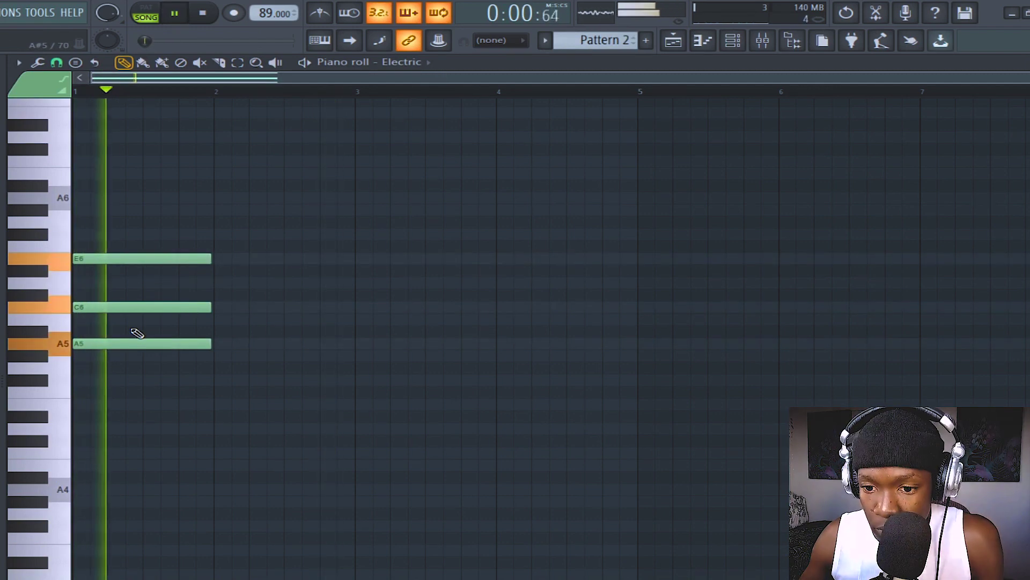
Try lengthening the A5, C6 and E6 chord by half a bar, audition it and shorten it back to one bar
key(ctrl+a)
drag(207, 254, 283, 272)
key(space)
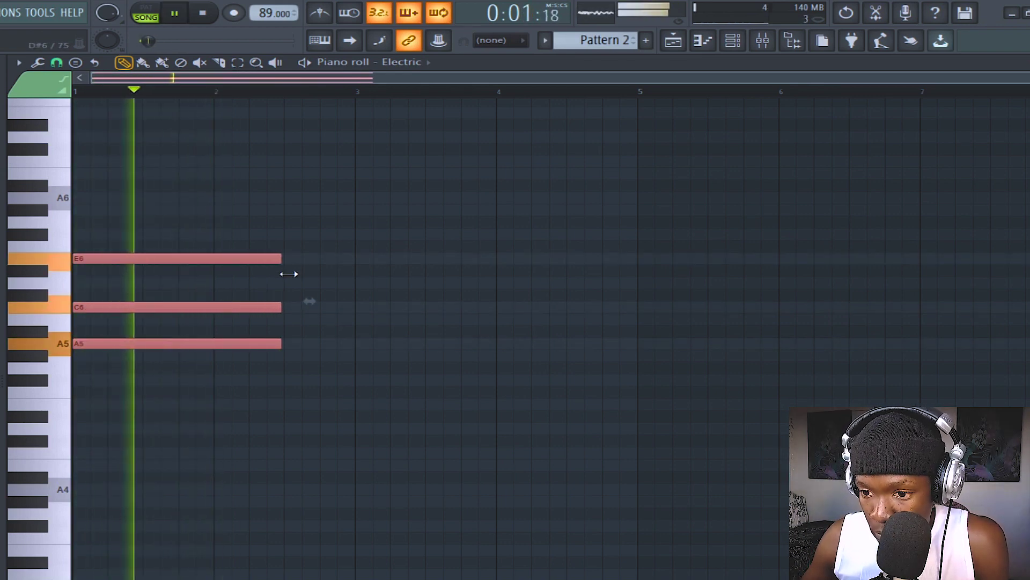
click(350, 322)
drag(273, 358, 213, 258)
key(space)
key(space)
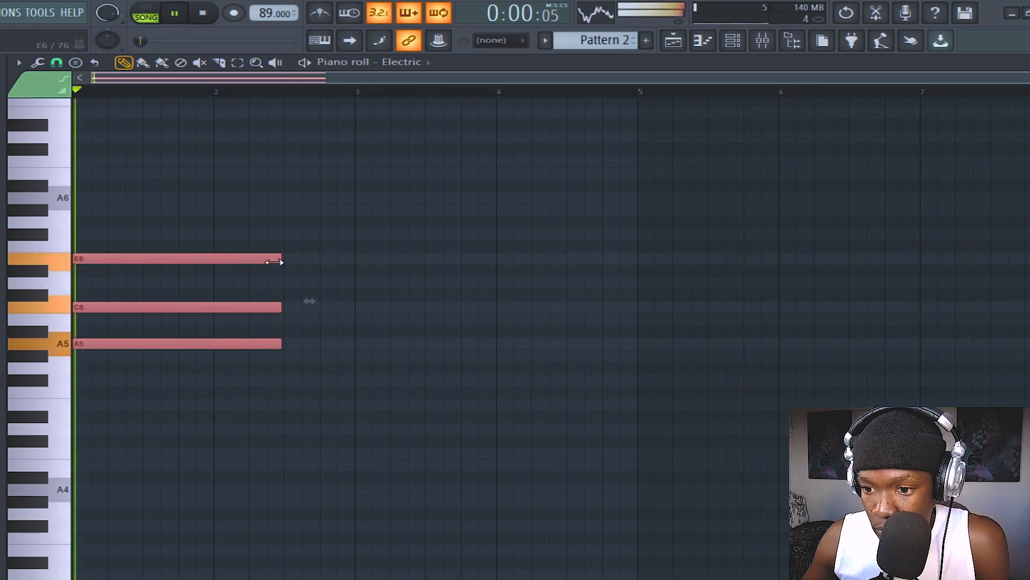
drag(277, 258, 210, 254)
key(space)
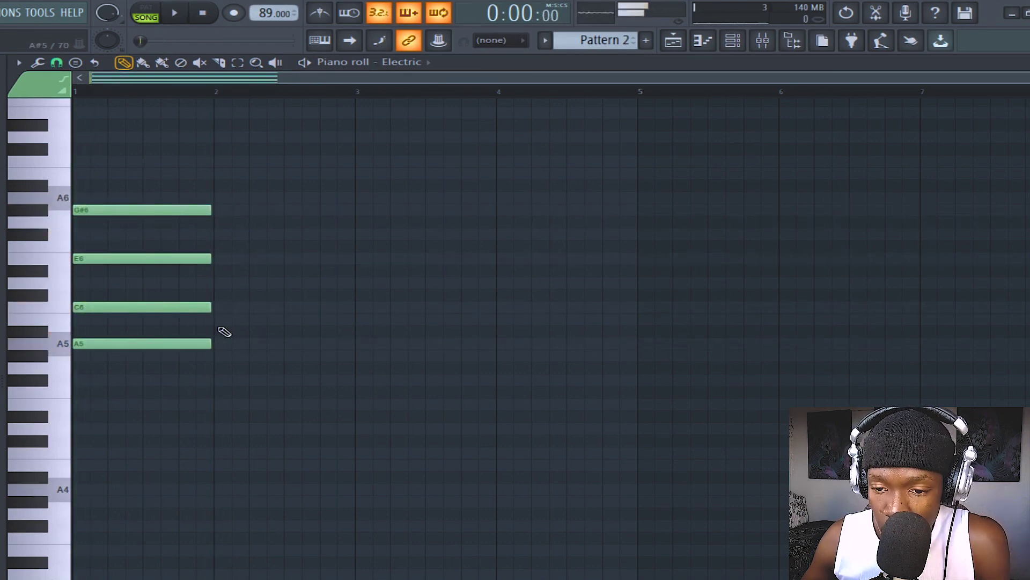
Lower the chord's G#6 note by one octave and listen to the chord
key(ctrl+Down)
key(space)
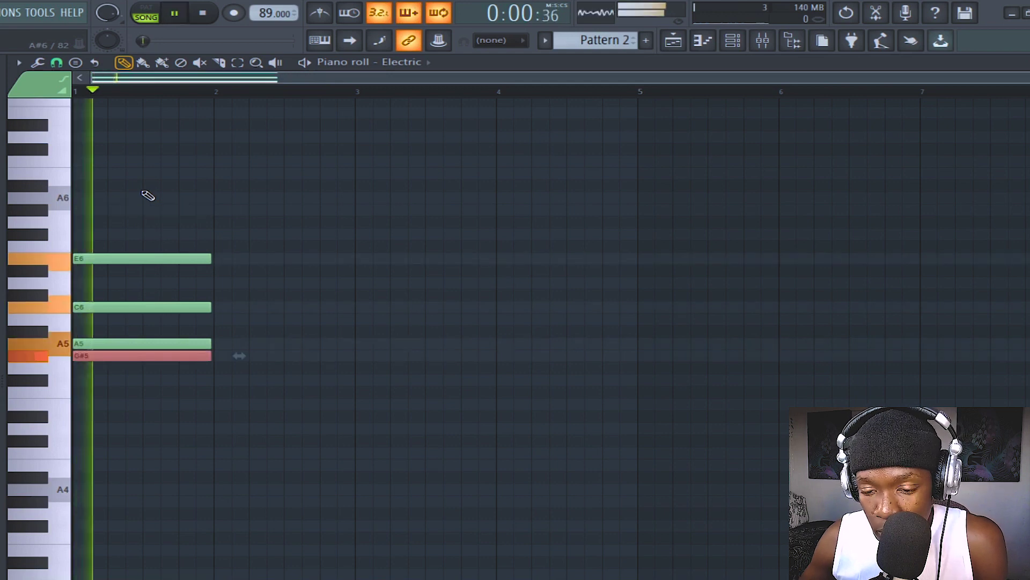
key(space)
Duplicate the chord into bar 2 and transpose the notes so both bars hold A4, C5, E5 and G#5
key(ctrl+d)
key(ctrl+Down)
key(space)
scroll(200, 273, down, 1)
mouse_move(265, 492)
mouse_down()
mouse_move(106, 335)
mouse_move(322, 308)
mouse_move(260, 317)
mouse_up()
key(space)
key(space)
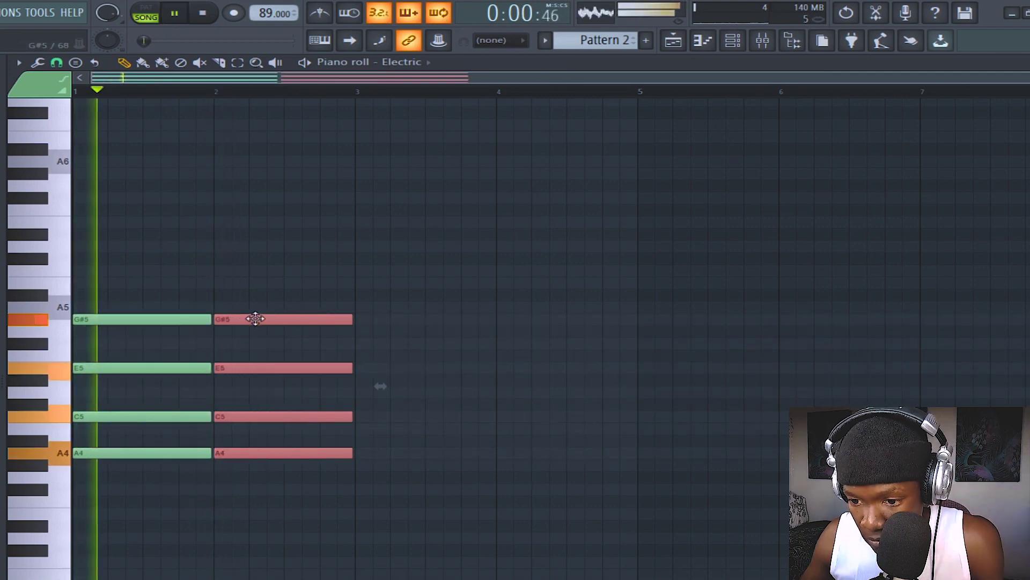
Build a one-bar chord of G#4, B4, D5 and F#5 in bar 3 and play it
key(ctrl+d)
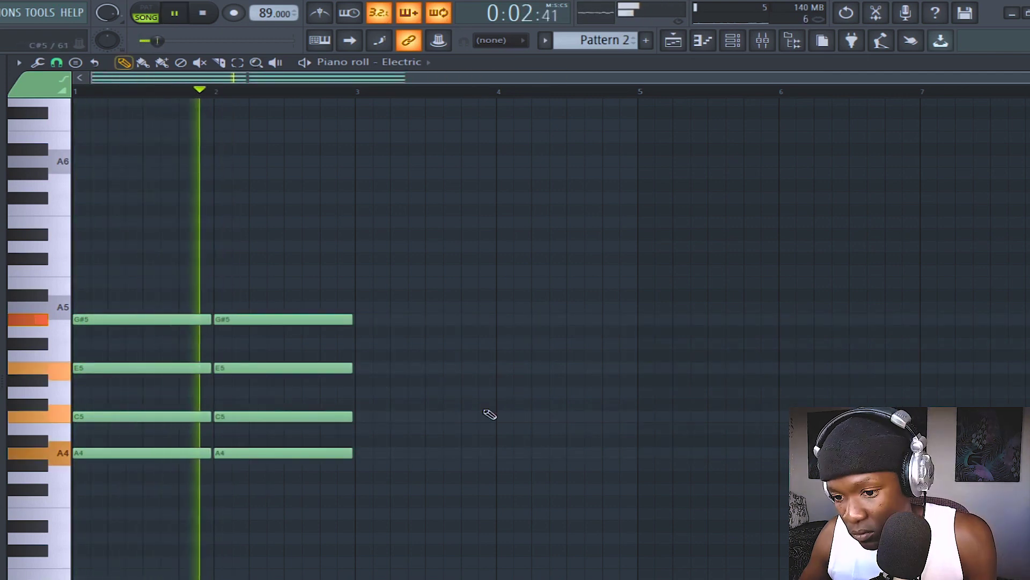
click(358, 465)
key(space)
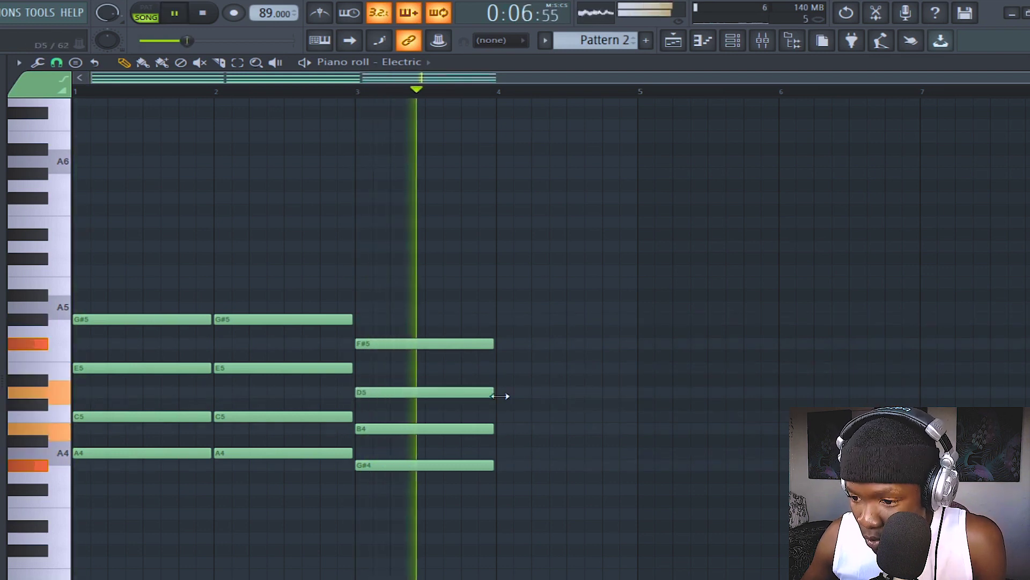
Add a one-bar chord of F#4, A4, C5 and E5 in bar 4 and audition the four-bar progression
key(space)
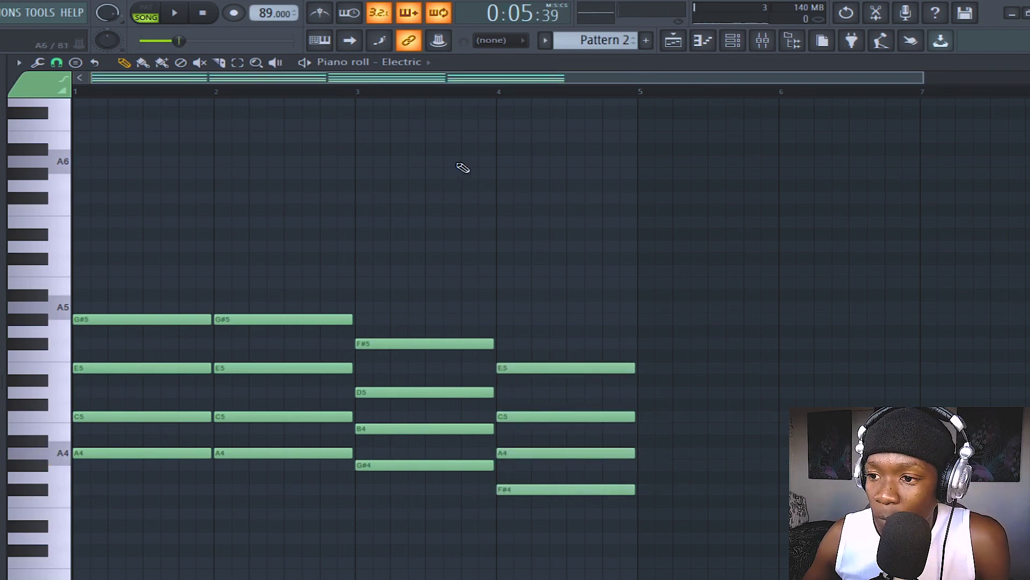
click(499, 92)
key(space)
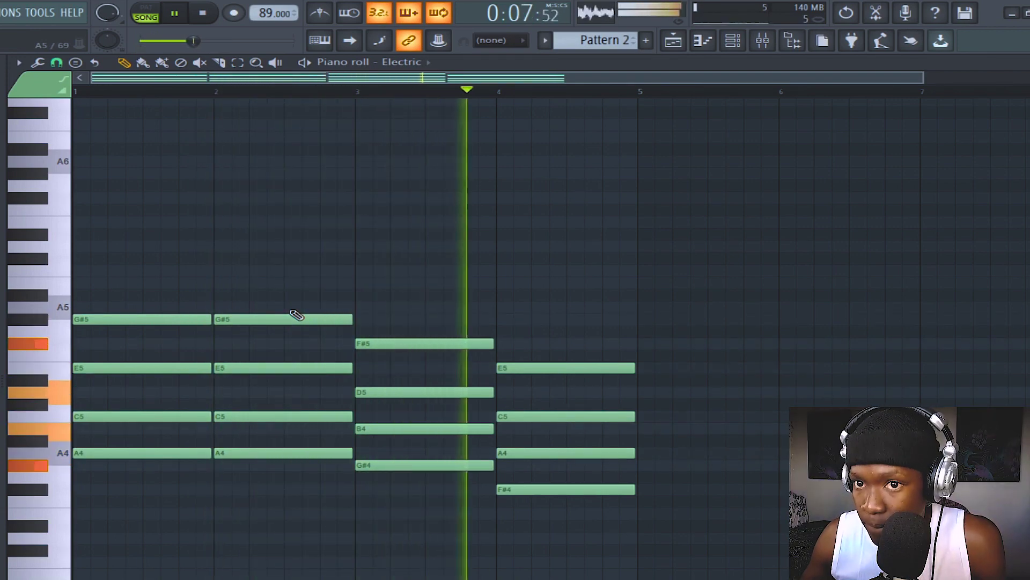
key(space)
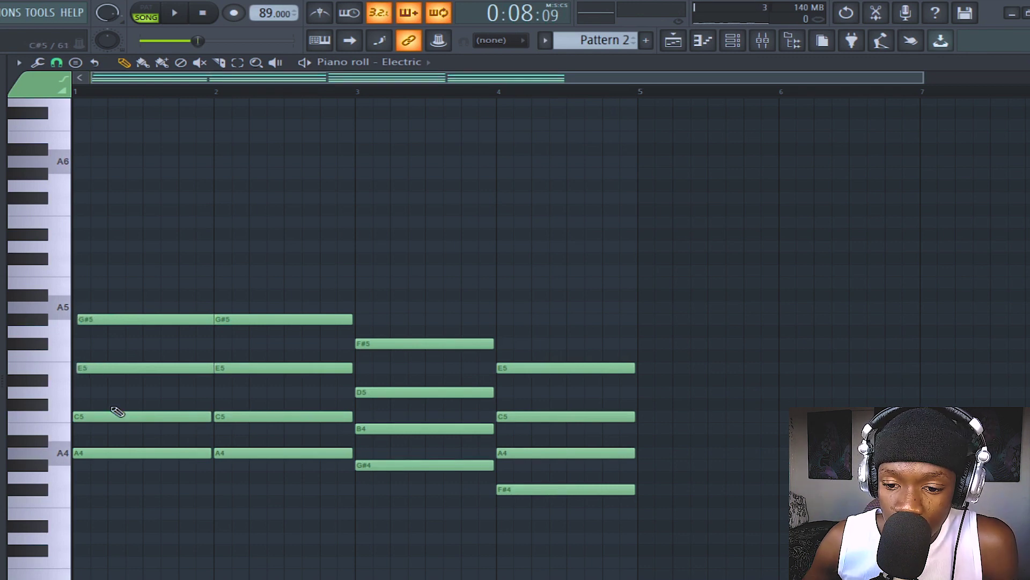
Nudge the upper notes of the chords slightly later by varying amounts, leaving each chord's lowest note on the bar line
drag(112, 415, 117, 415)
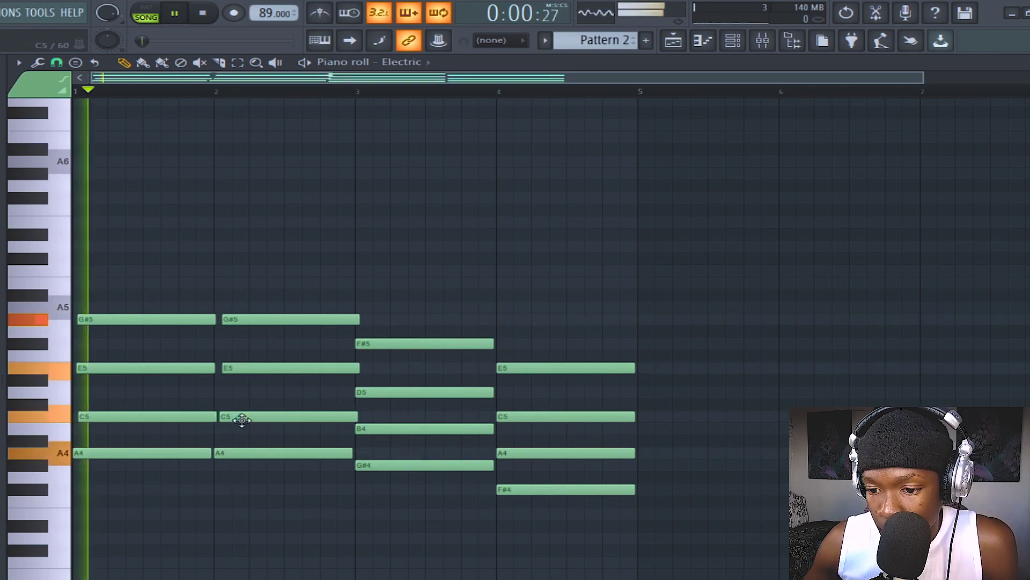
drag(372, 426, 382, 426)
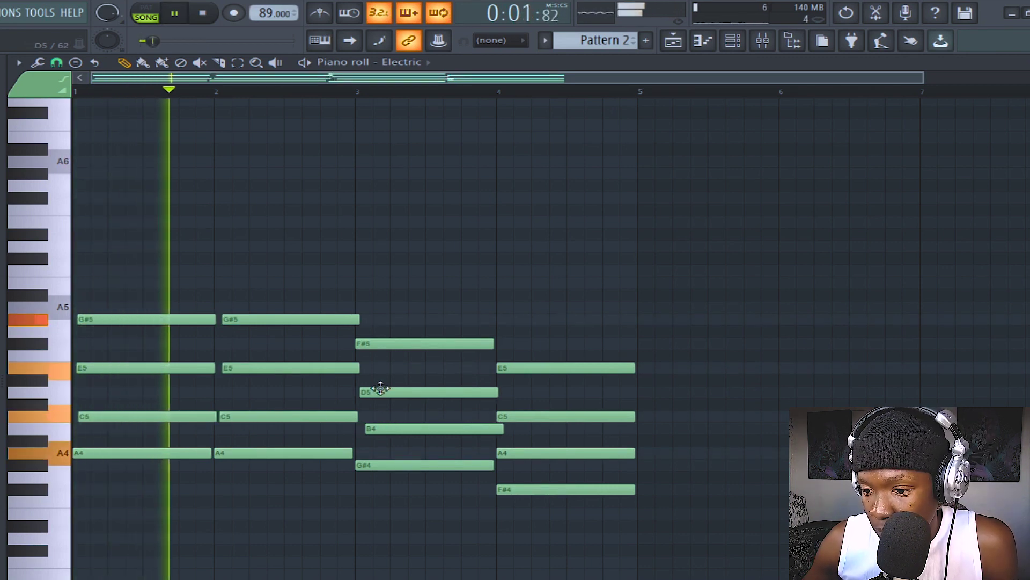
drag(377, 352, 386, 355)
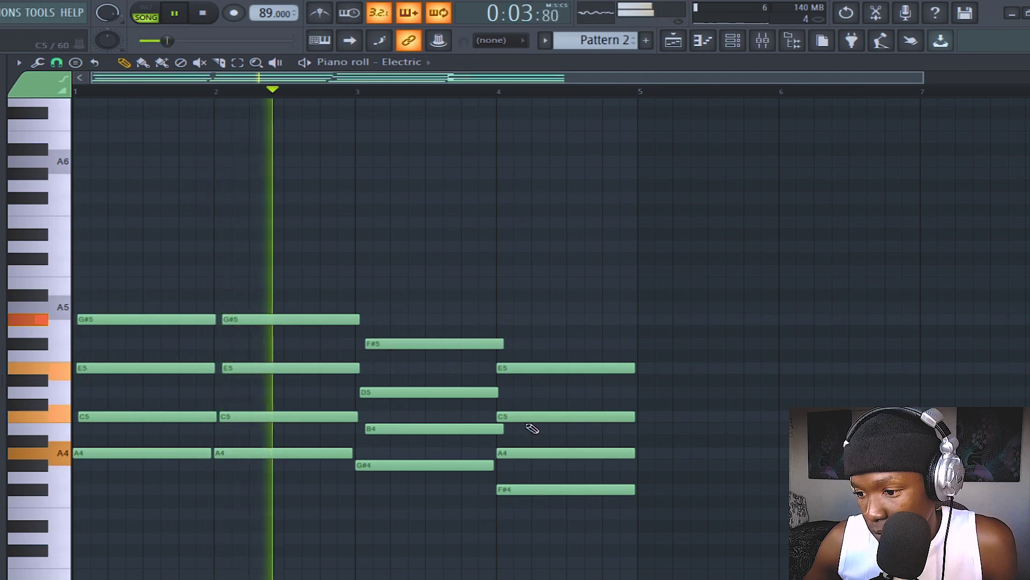
drag(523, 368, 531, 368)
drag(520, 417, 525, 417)
scroll(528, 449, up, 5)
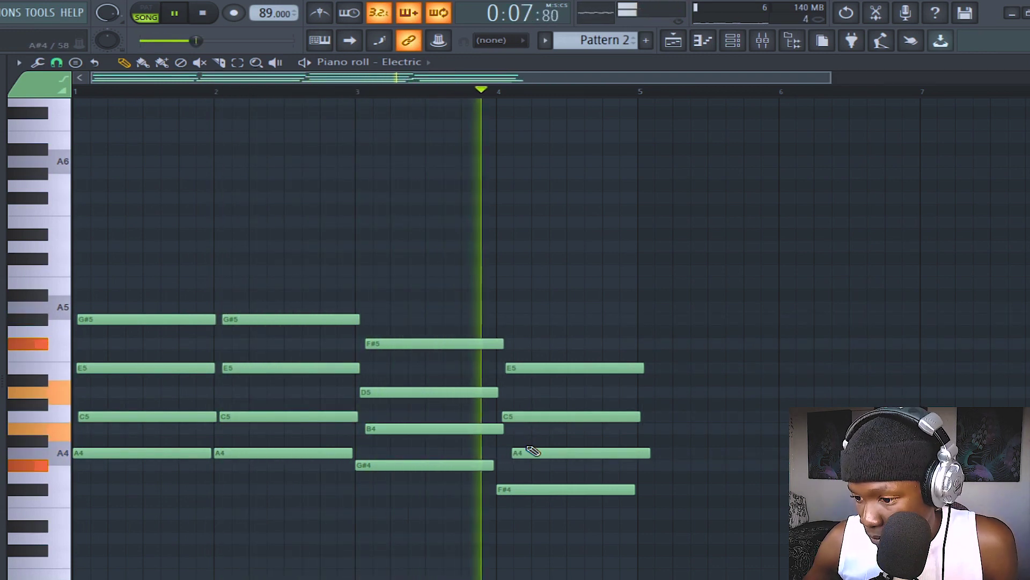
scroll(528, 449, down, 1)
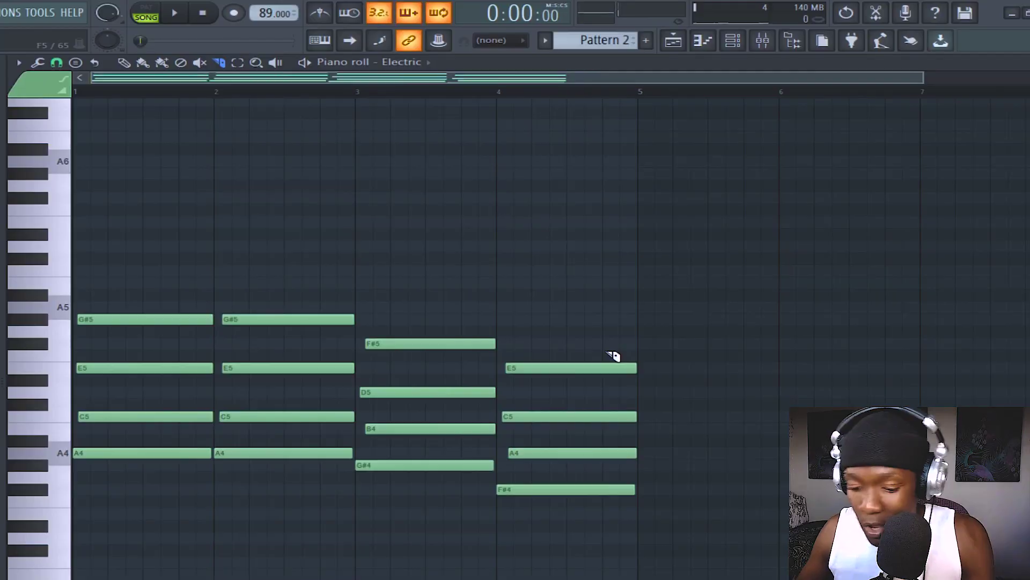
Copy the whole four-bar chord progression to bar 5, one semitone lower so it starts on G#4, and play it
drag(666, 519, 72, 301)
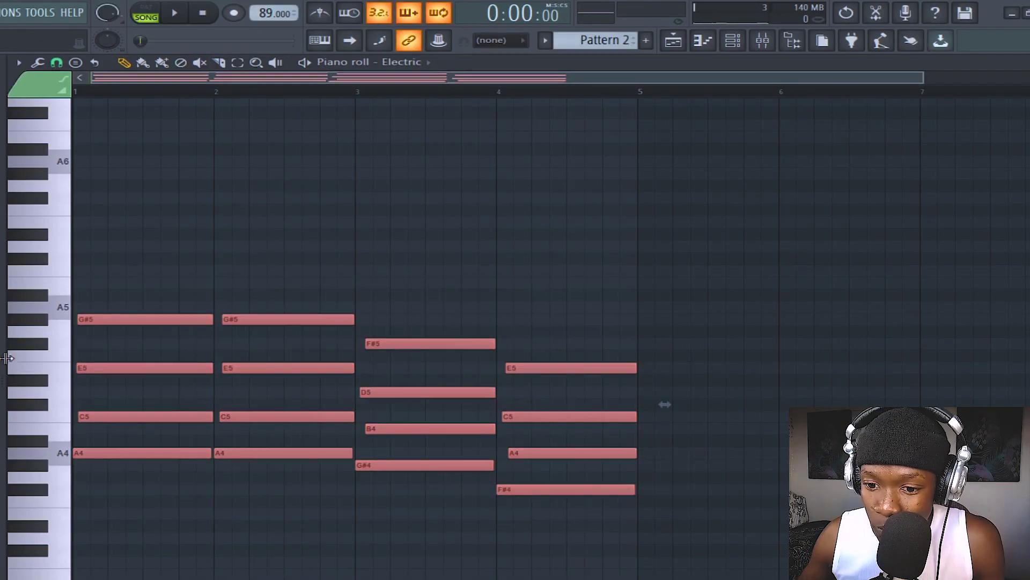
shift+drag(115, 452, 674, 474)
key(space)
ctrl+click(678, 510)
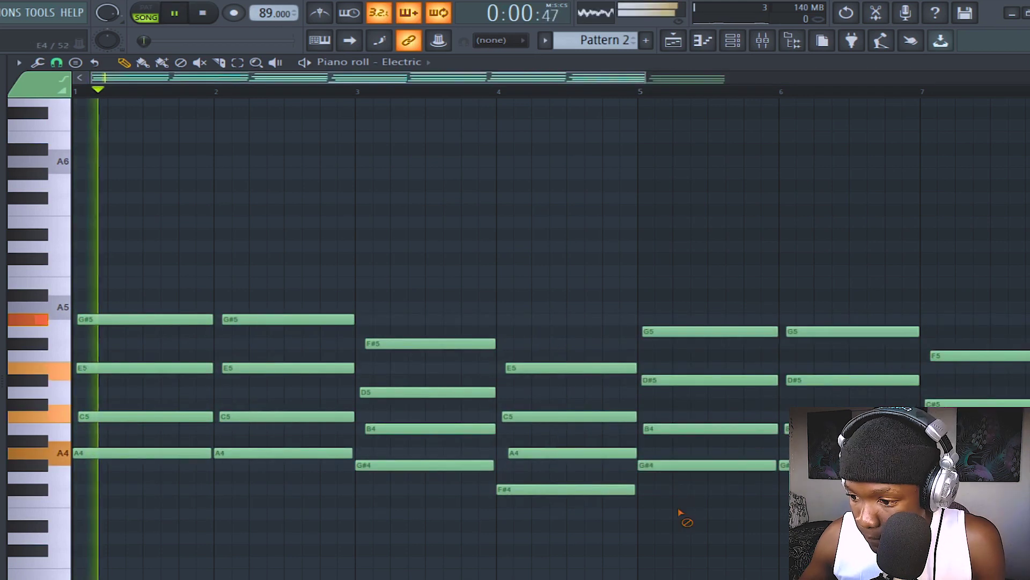
scroll(504, 101, down, 2)
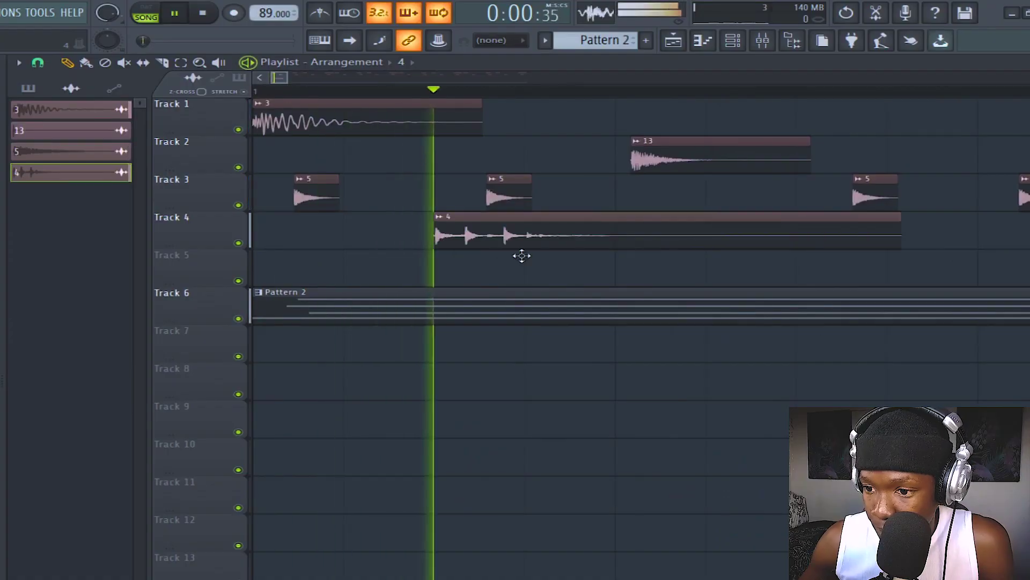
Move the sample 4 clip on Track 4 to late in beat 2 of bar 1, lower its volume, and play the arrangement
drag(522, 253, 880, 266)
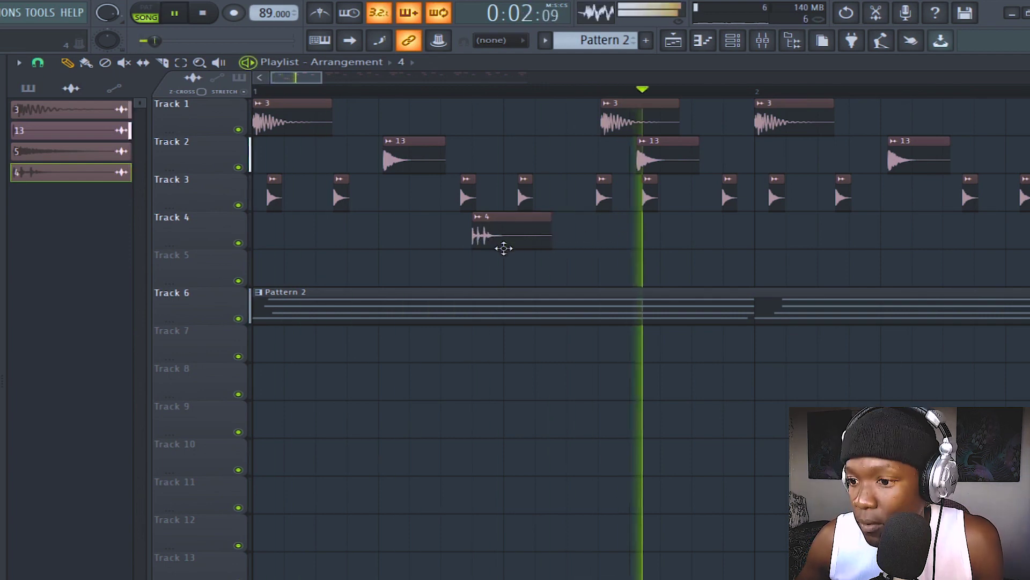
double_click(500, 234)
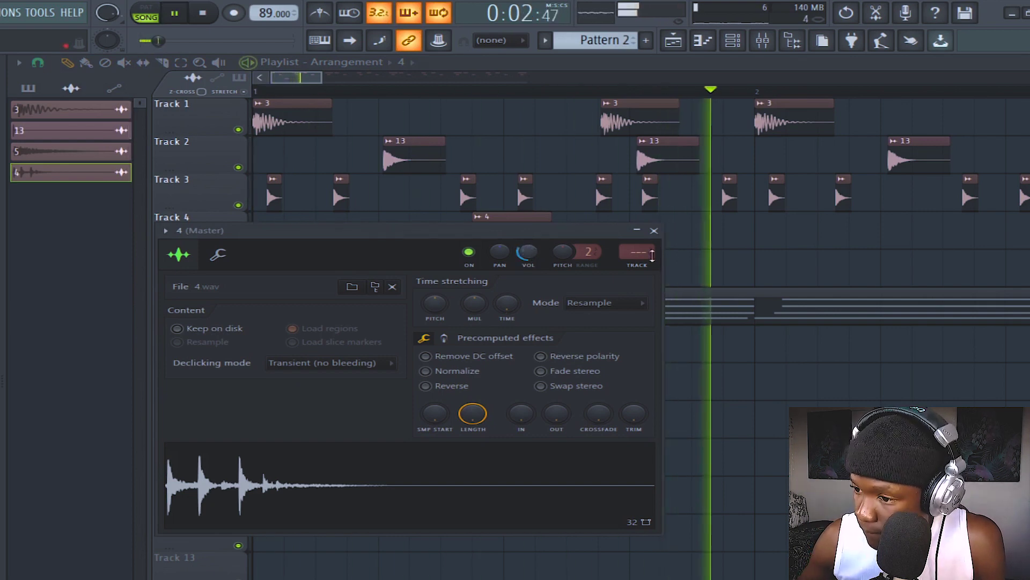
click(654, 230)
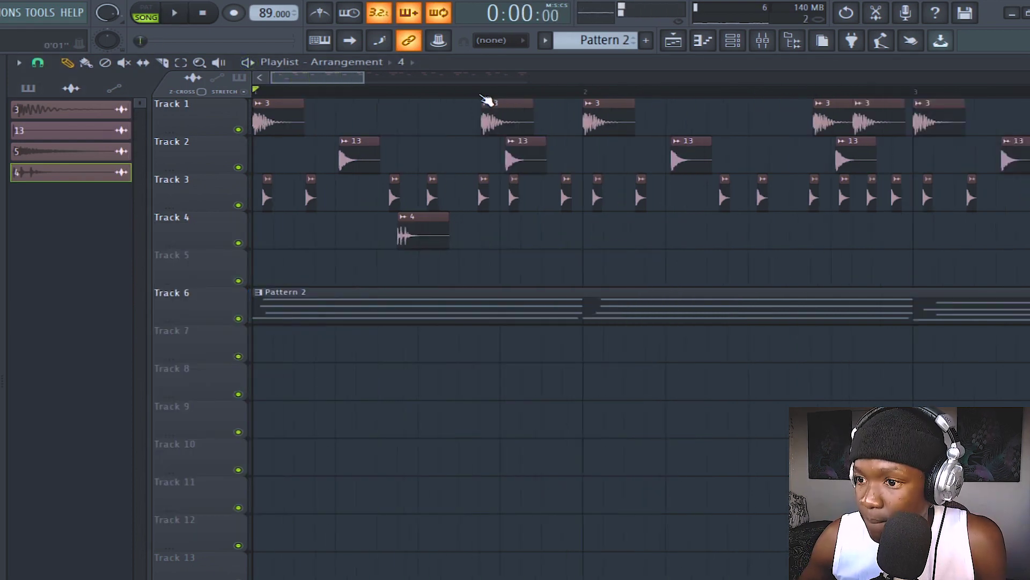
key(space)
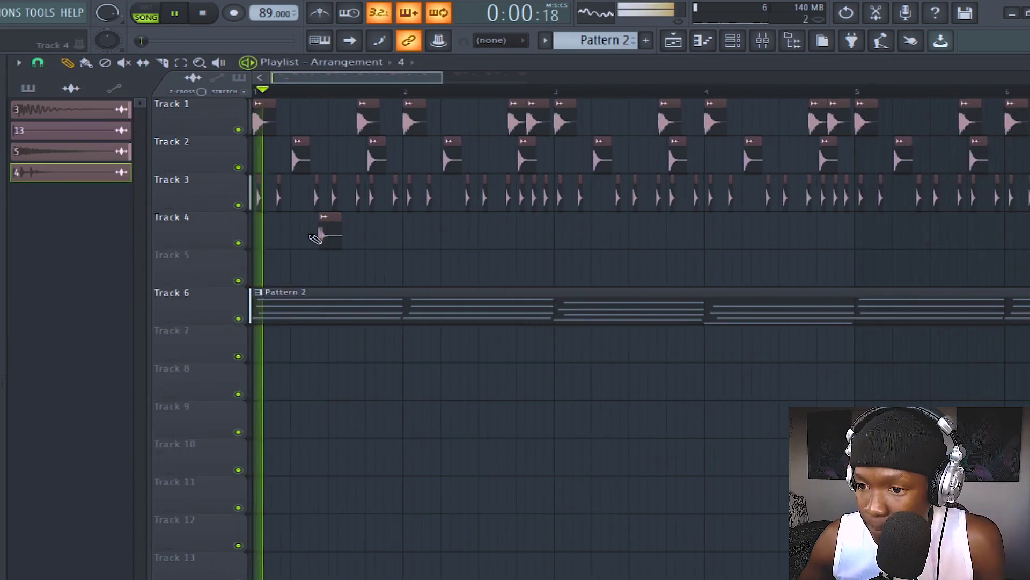
Copy the sample 4 clip along Track 4 at the same off-grid position in every bar through bar 8
click(479, 234)
mouse_move(478, 234)
mouse_down()
mouse_move(492, 236)
mouse_move(480, 236)
mouse_up()
drag(543, 248, 242, 246)
drag(322, 241, 621, 255)
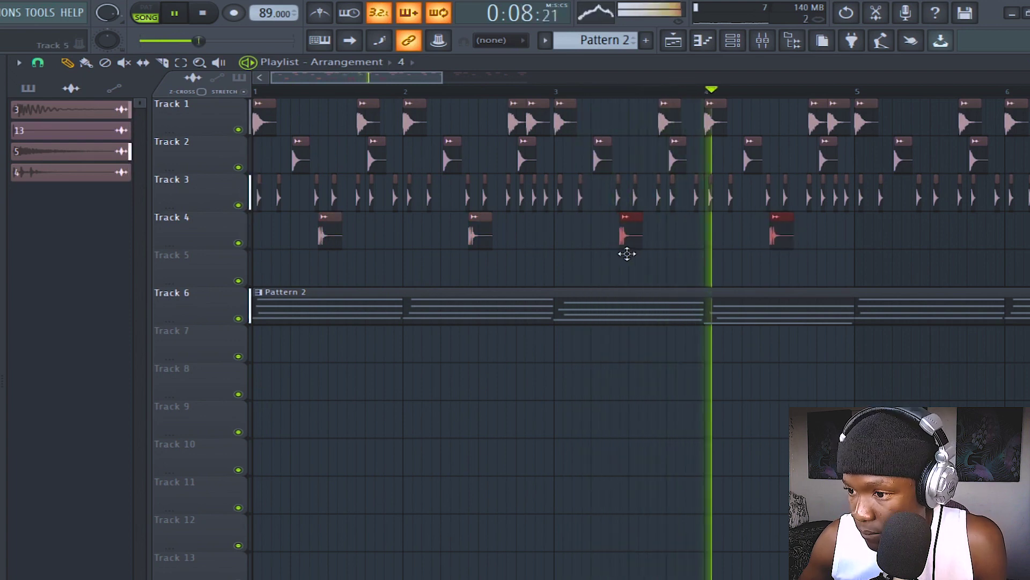
drag(627, 237, 915, 255)
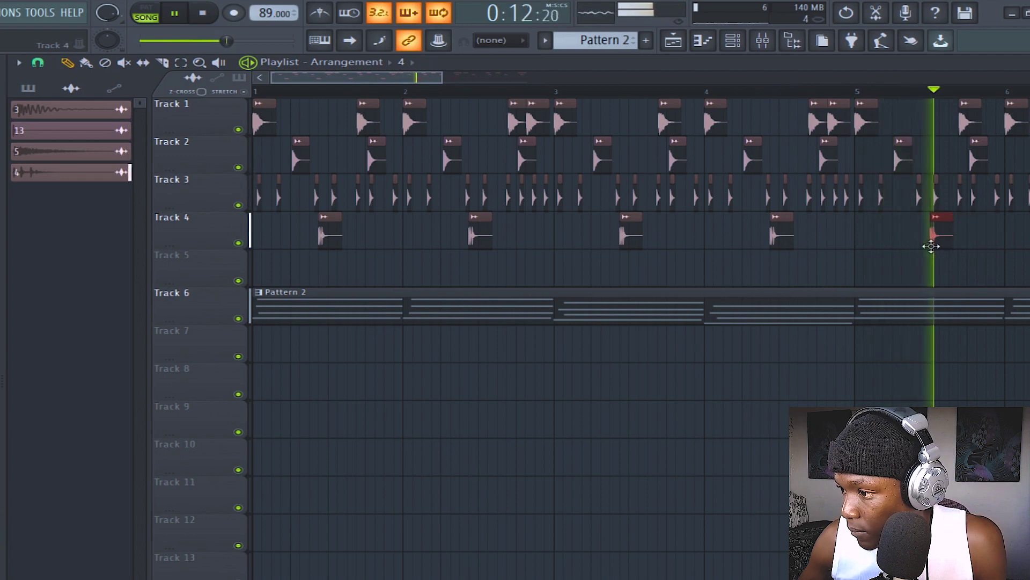
scroll(805, 95, down, 3)
drag(676, 232, 828, 232)
key(ctrl+d)
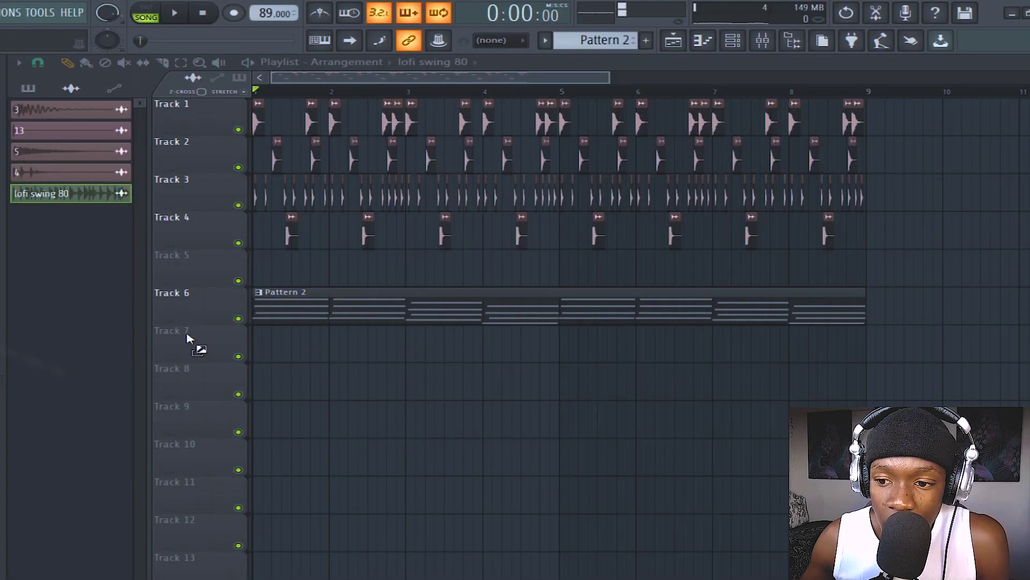
Add the soloed Vinyl shakers loop to Track 5, repeat it every two bars through bar 8, and end the solo
drag(276, 270, 276, 269)
key(space)
scroll(334, 94, up, 3)
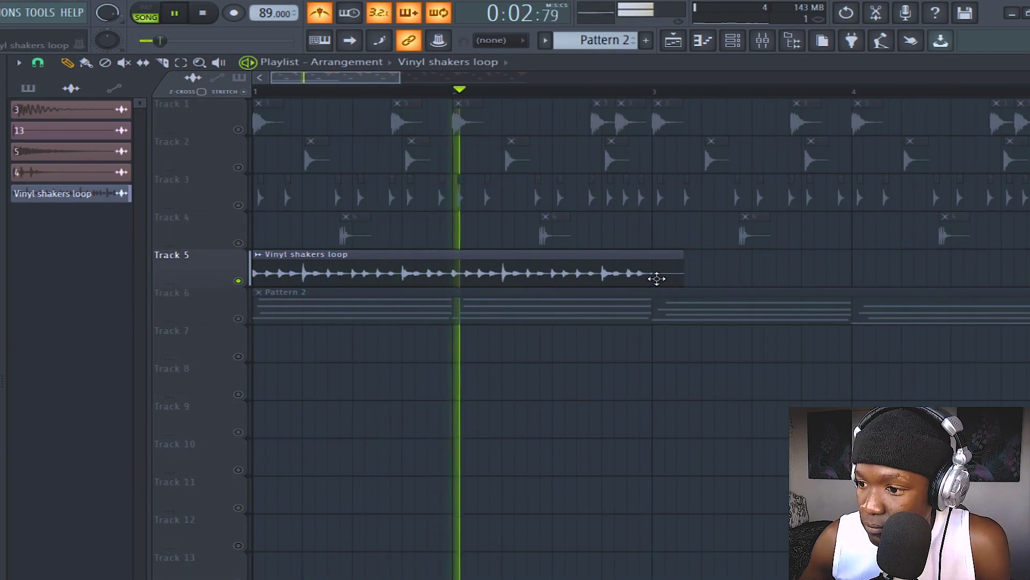
key(space)
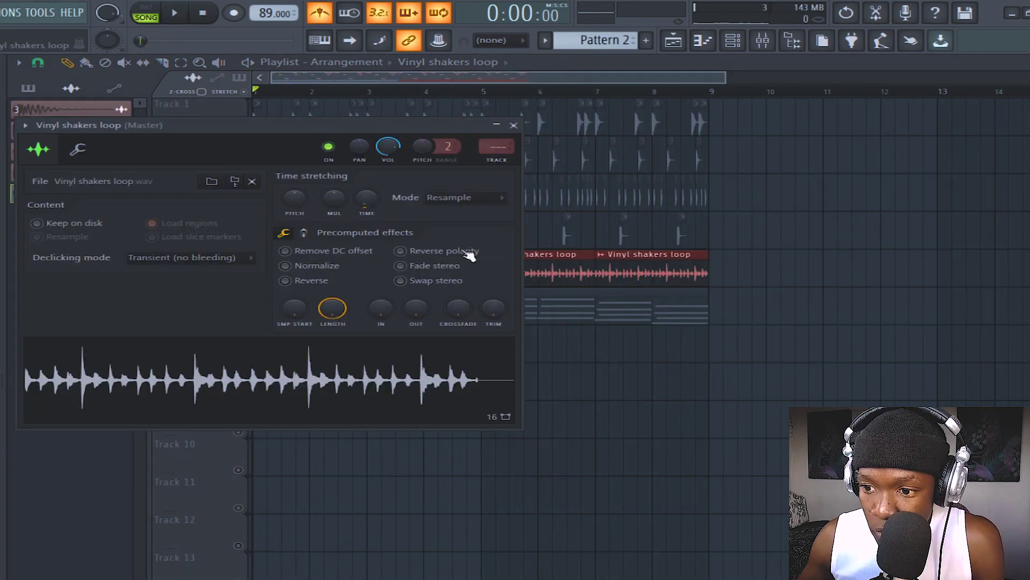
key(Escape)
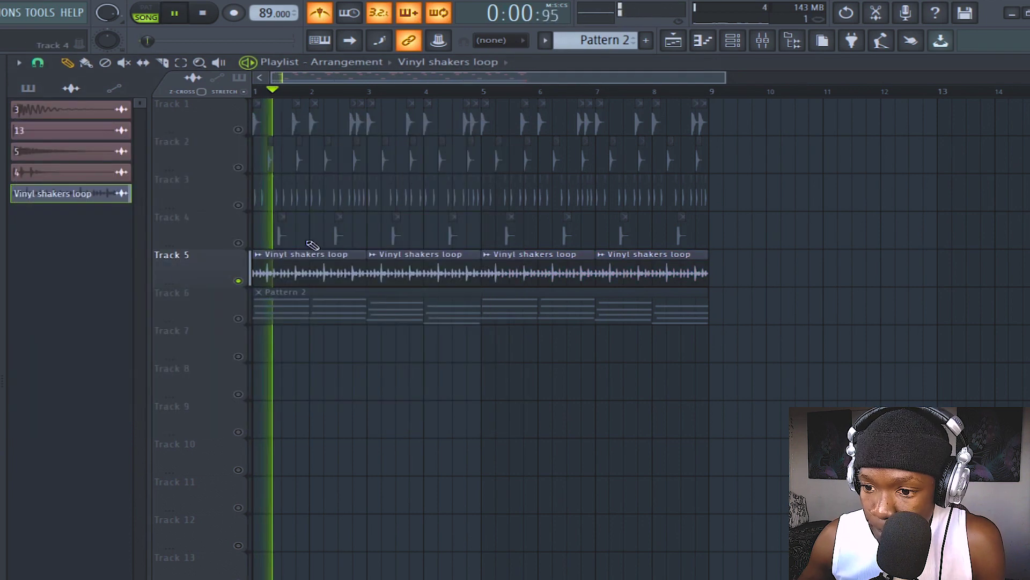
right_click(239, 281)
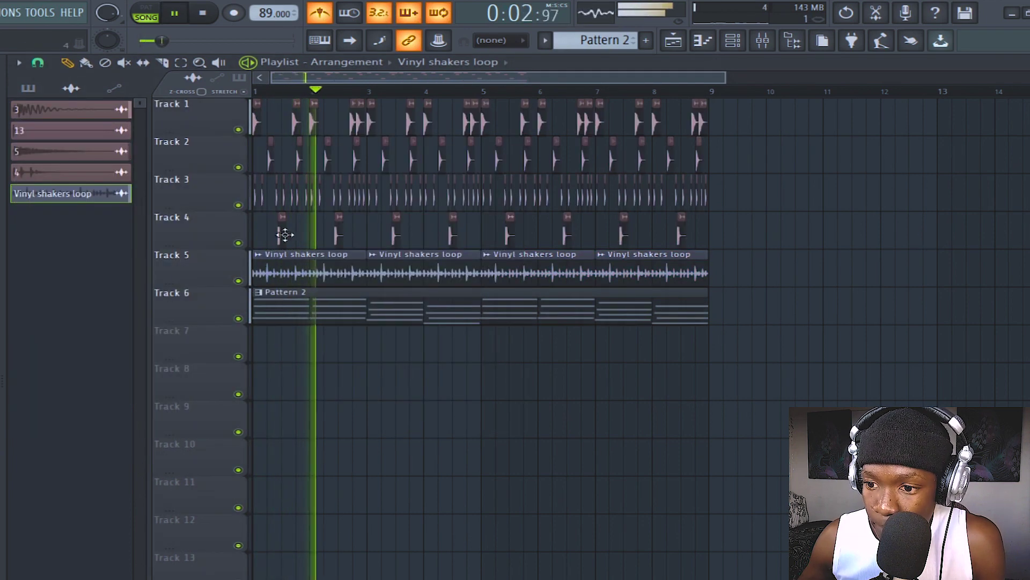
Set the Vinyl shakers loop's stretch mode to Auto with a lower pitch, and turn off the metronome
double_click(333, 275)
click(329, 265)
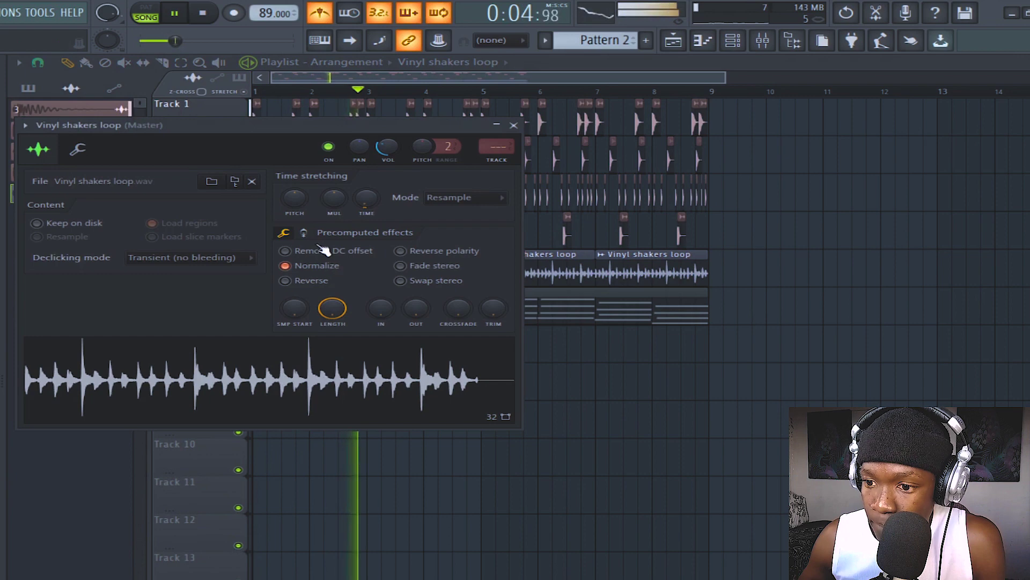
click(320, 265)
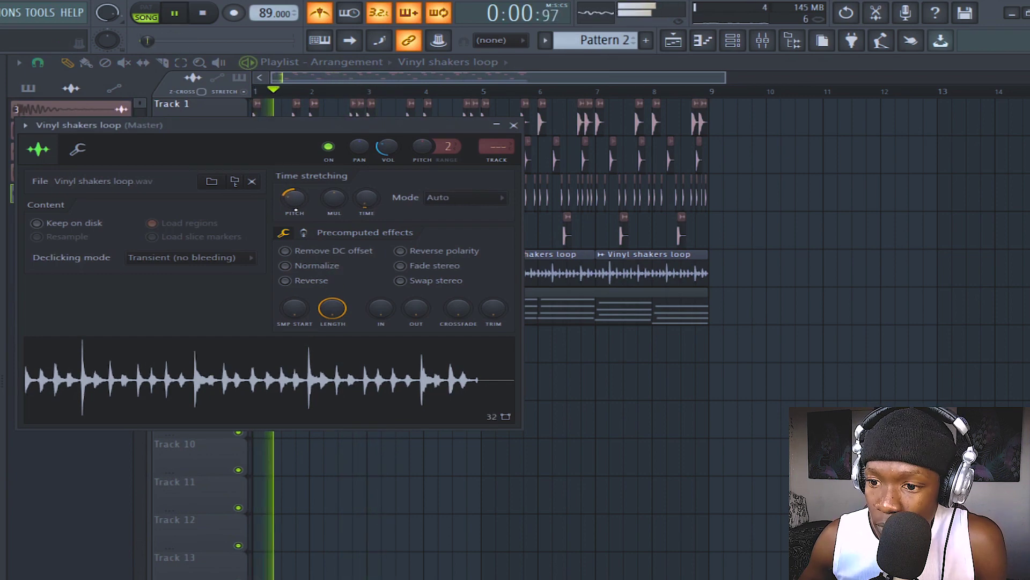
key(Escape)
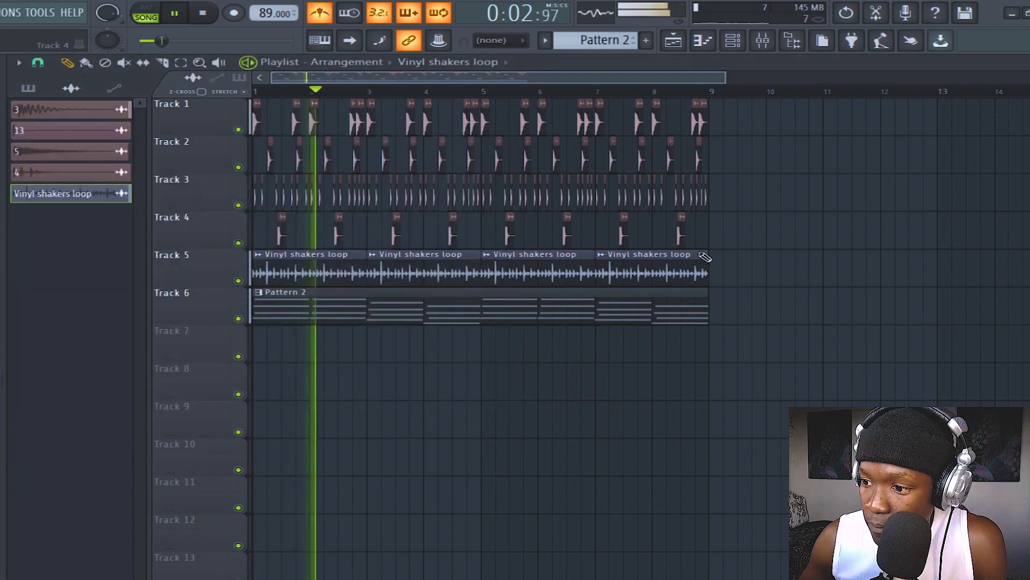
click(320, 13)
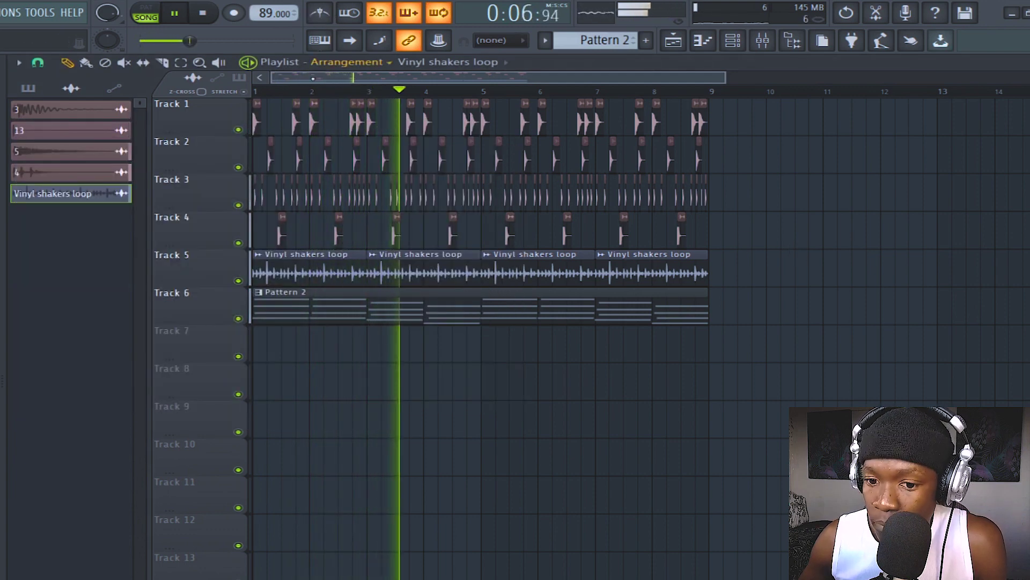
Turn the Vinyl shakers loop's volume far down while the arrangement plays, and save the project
double_click(334, 272)
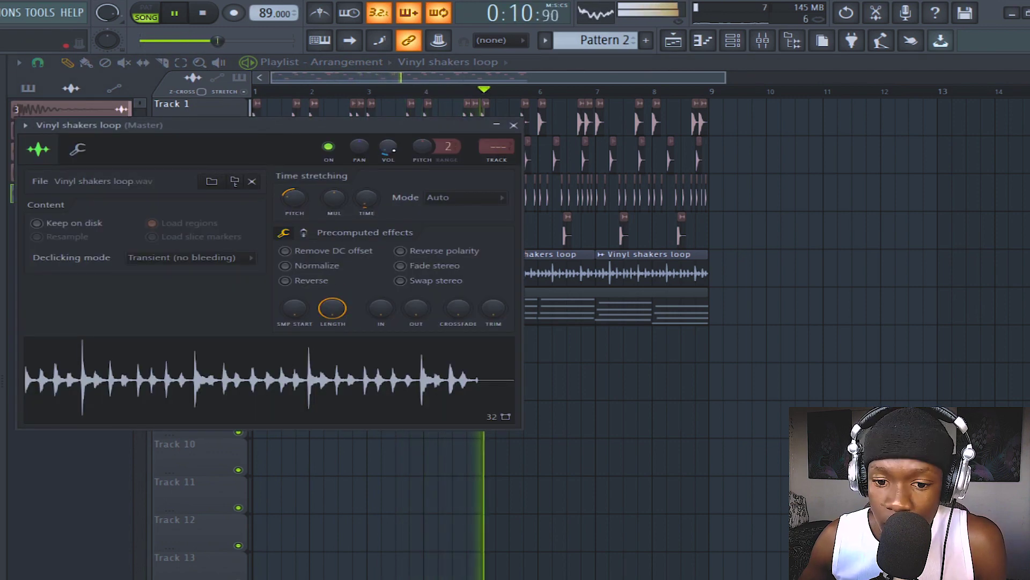
key(Escape)
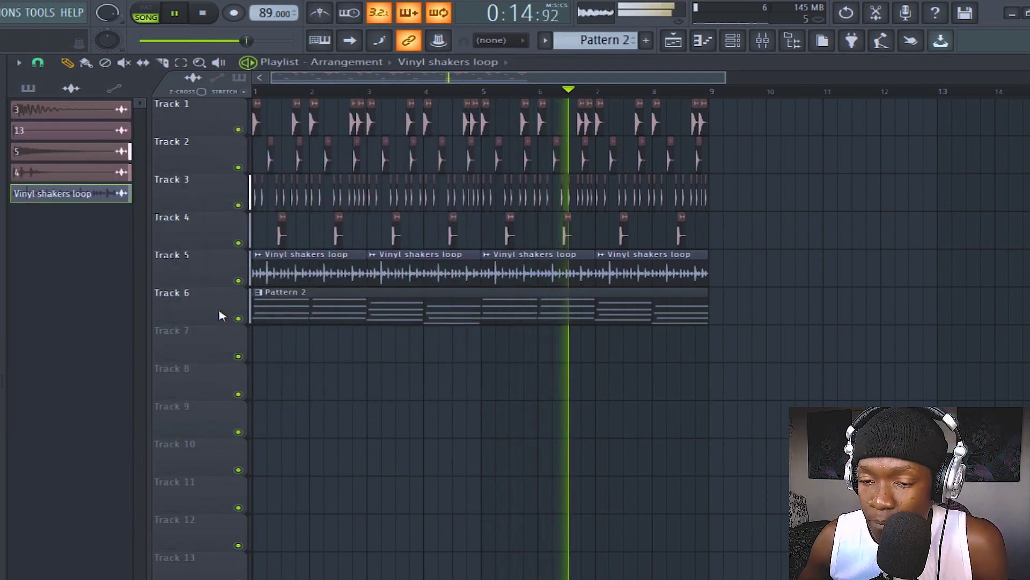
key(ctrl+s)
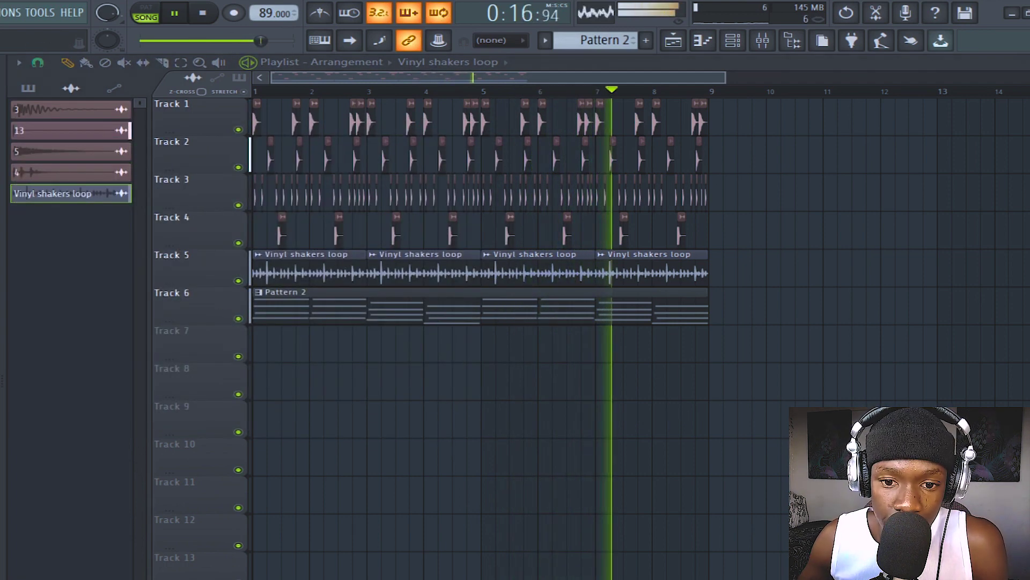
double_click(362, 275)
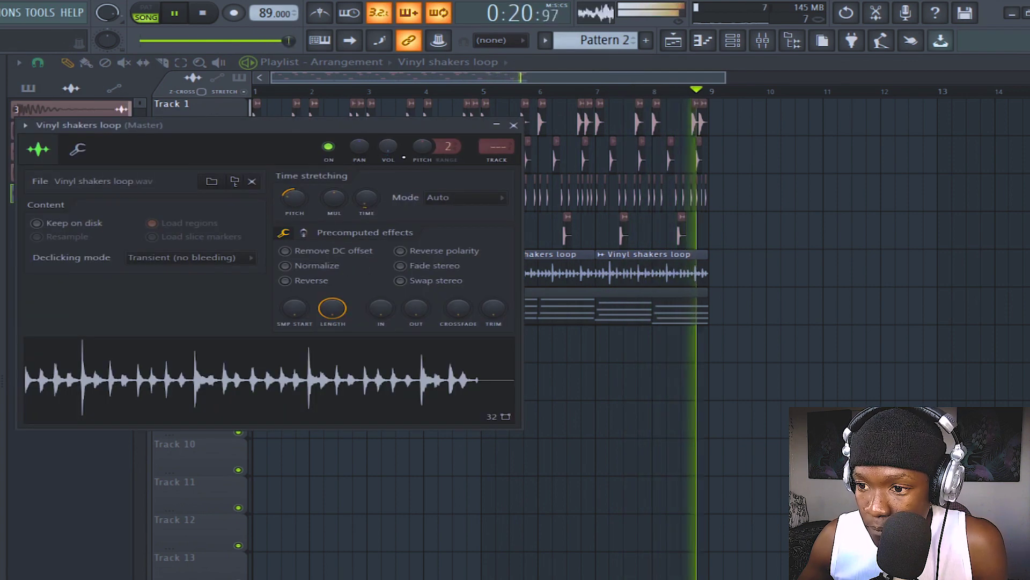
drag(404, 157, 396, 154)
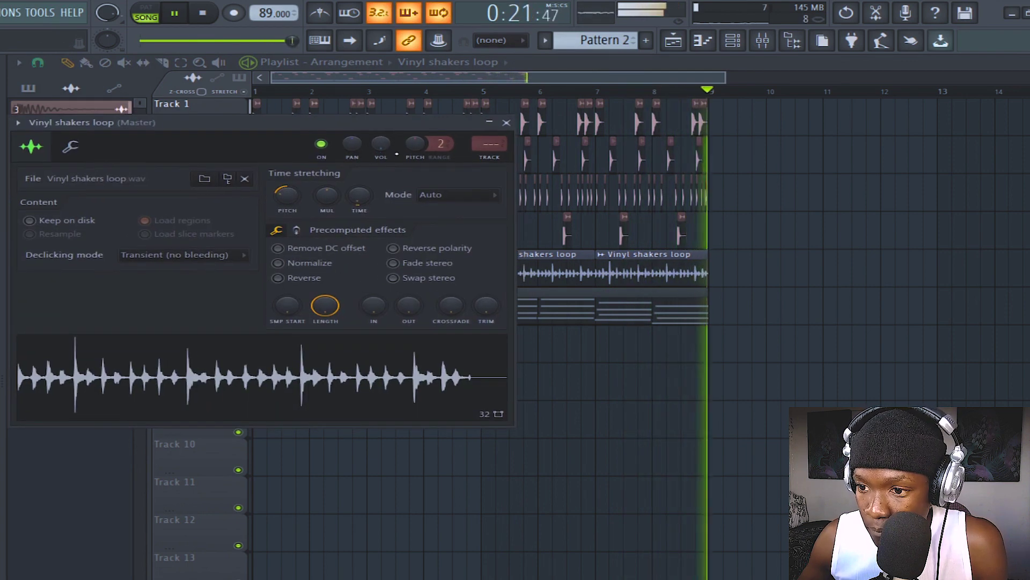
click(506, 123)
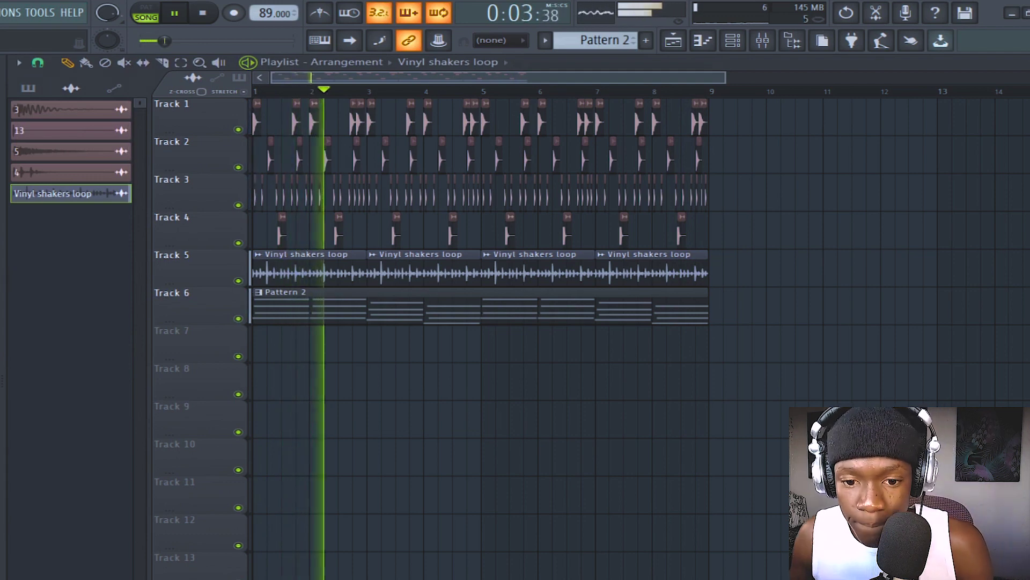
Place Foley 3 off the grid early in bar 1 on Track 5 and repeat it every two bars through bar 7
key(space)
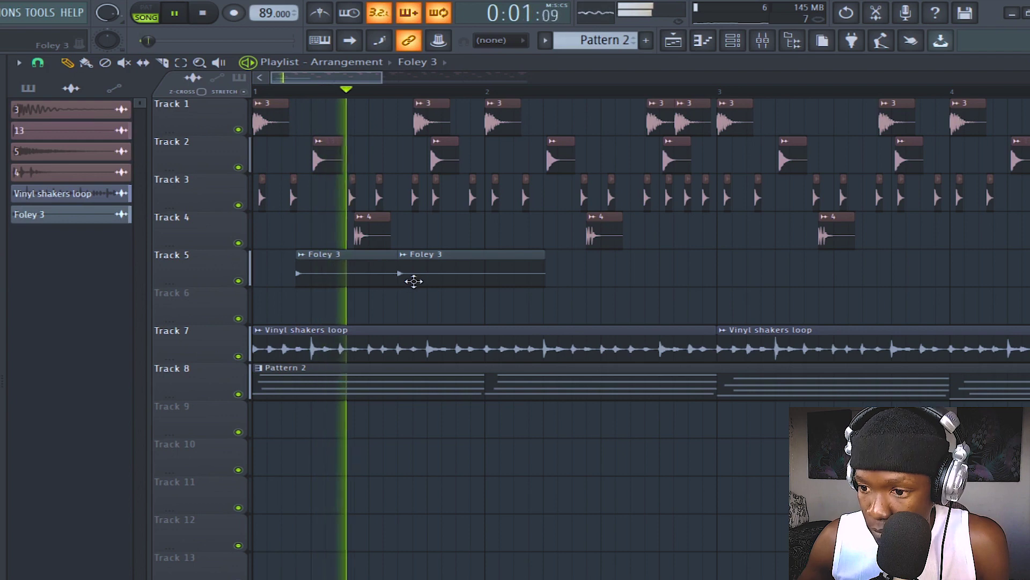
drag(437, 277, 833, 271)
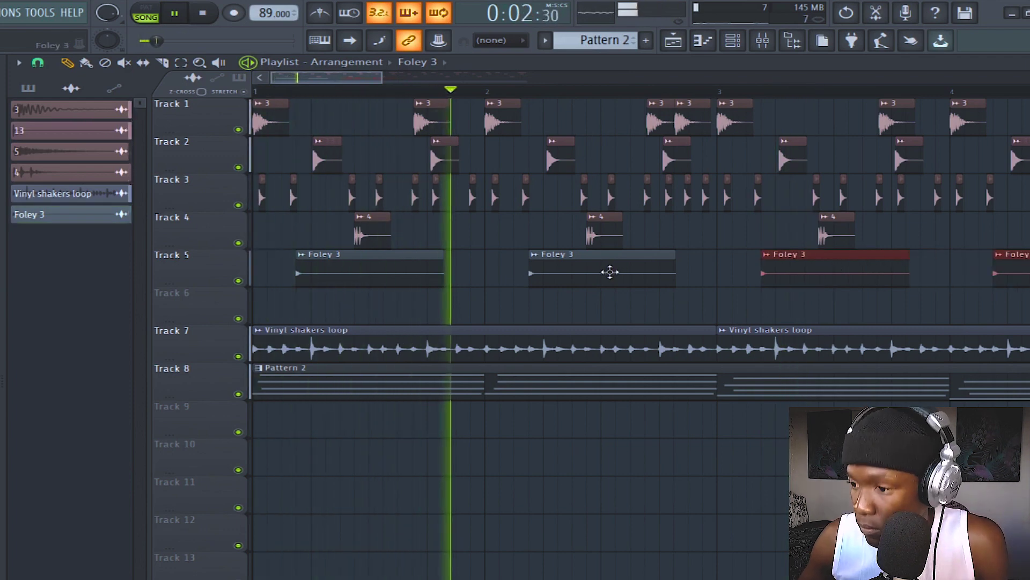
right_click(644, 271)
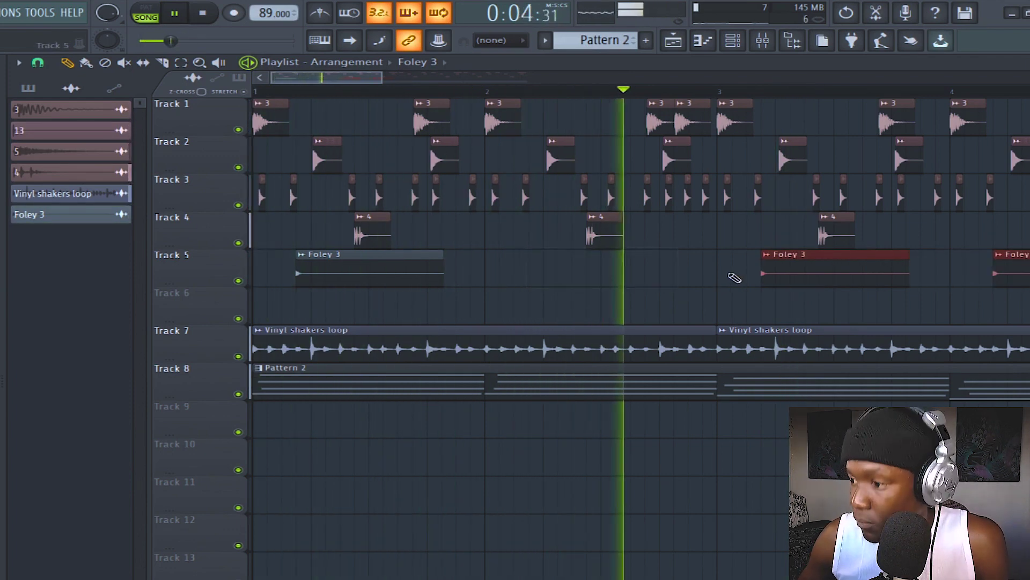
ctrl+scroll(697, 279, down, 3)
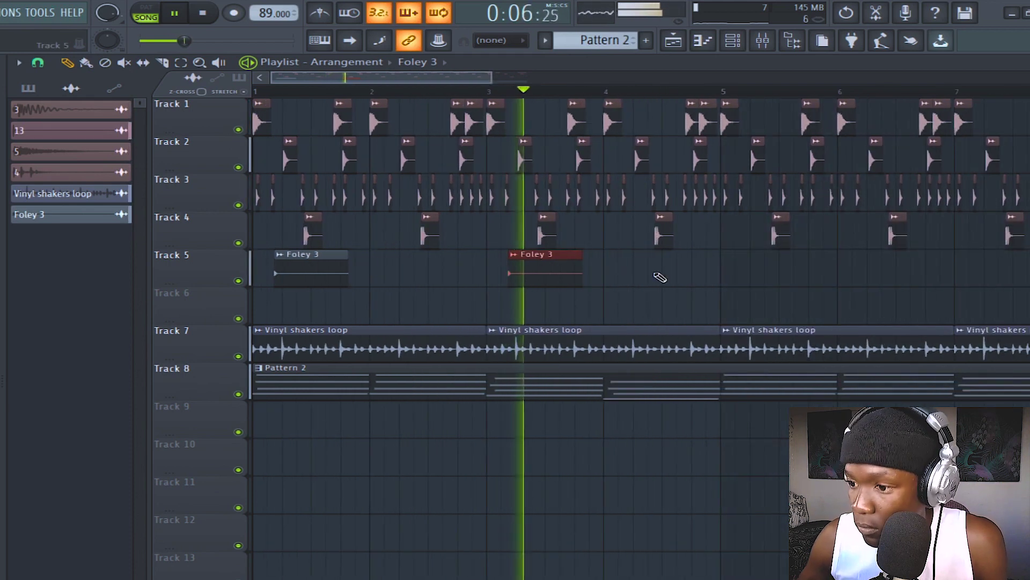
drag(658, 278, 764, 298)
Play the arrangement from the start to hear the Foley 3 hits with the drums and chords, and stop playback
key(space)
key(space)
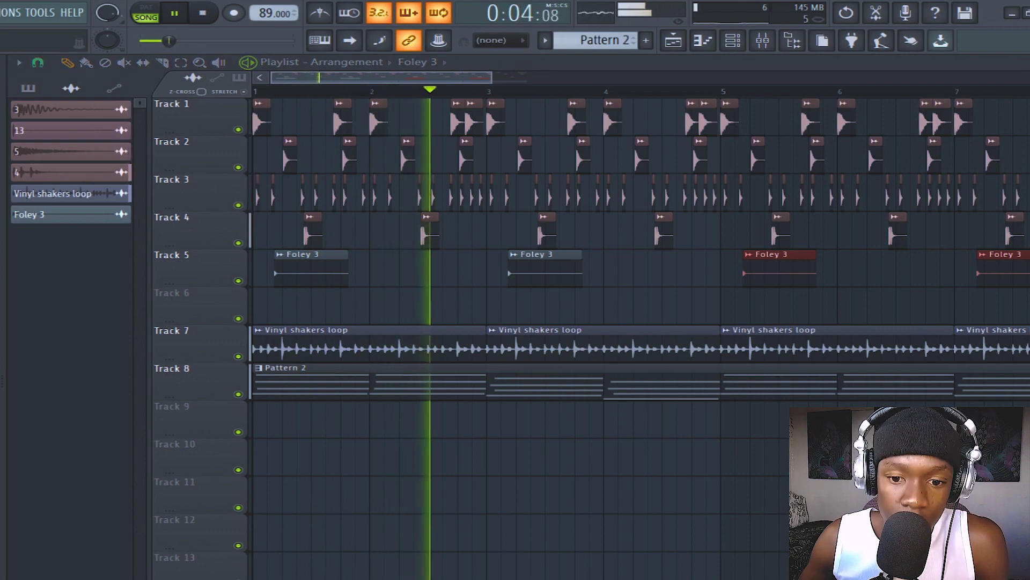
drag(169, 40, 183, 40)
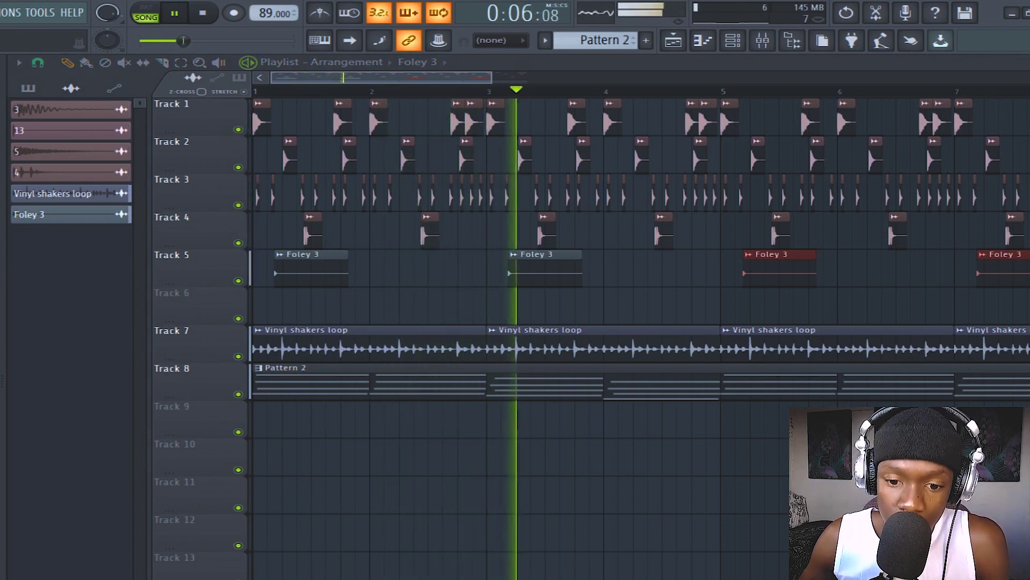
drag(198, 41, 178, 40)
key(space)
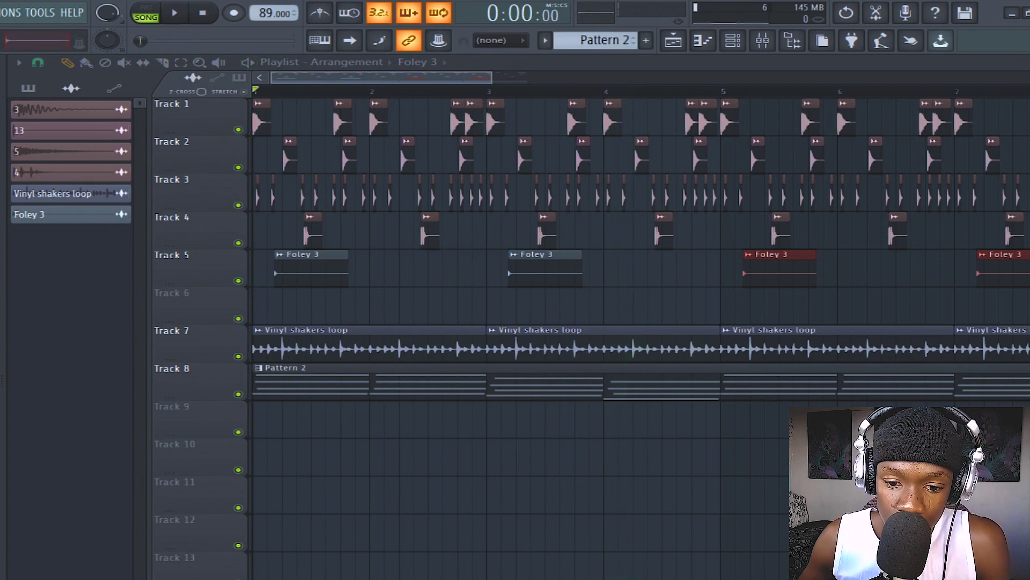
Add Snare 25 on Track 6 beneath the first sample 13 hit and adjust its volume during playback
drag(263, 236, 300, 317)
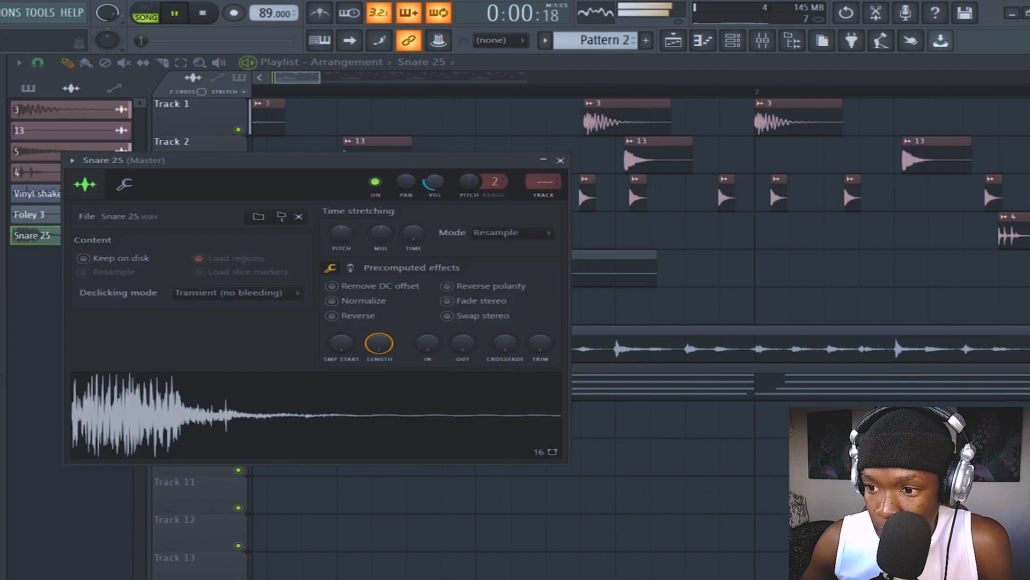
click(558, 164)
key(space)
key(space)
double_click(357, 310)
key(space)
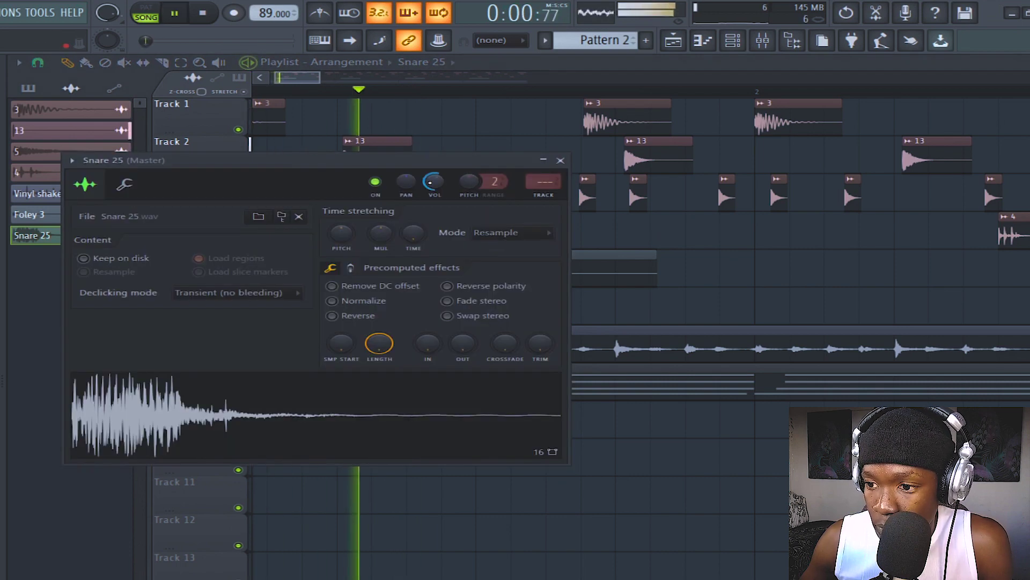
click(560, 160)
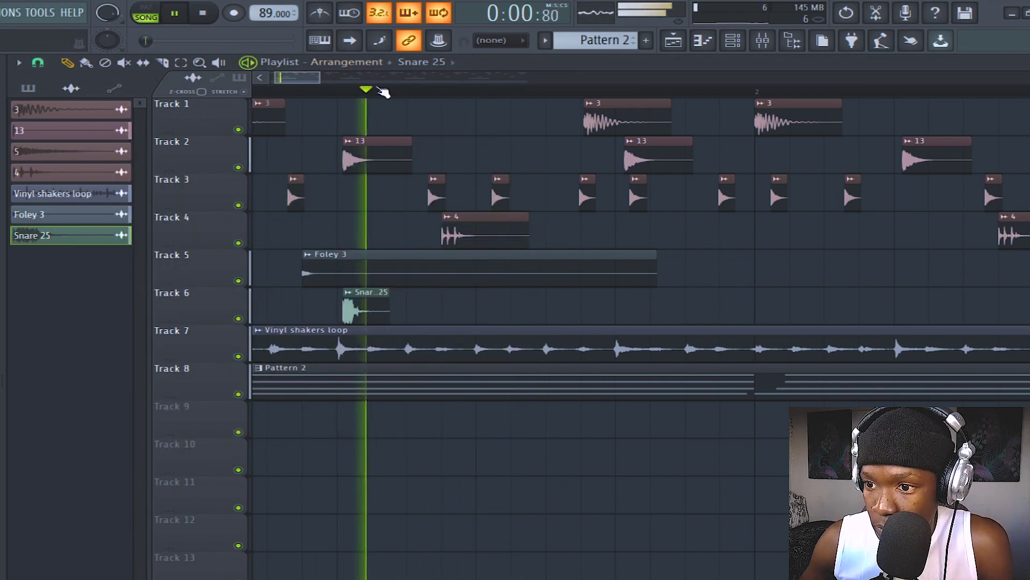
Nudge Snare 25 slightly late on Track 6 and repeat it just behind every sample 13 hit through bar 8
key(space)
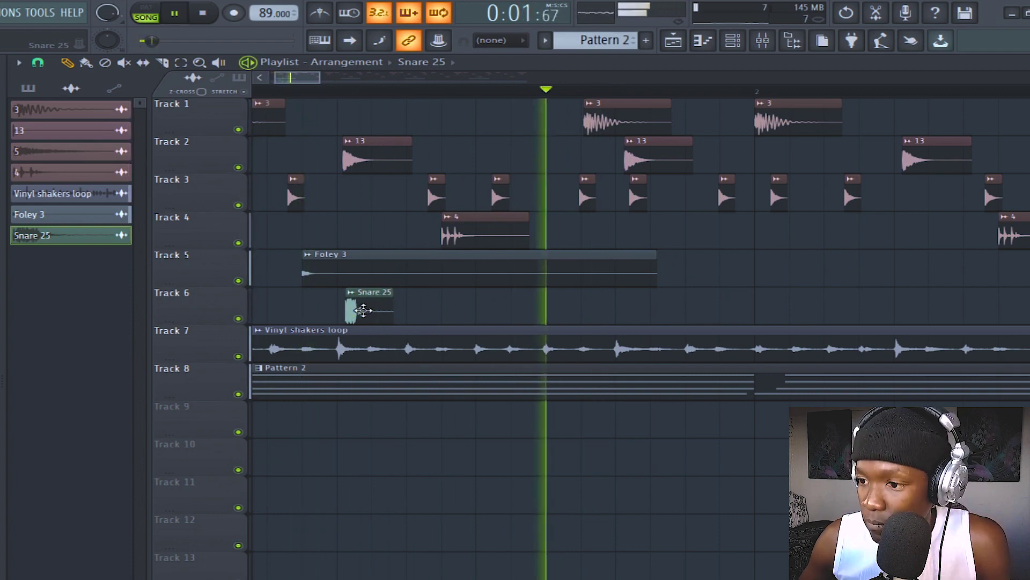
click(661, 310)
drag(671, 317, 647, 320)
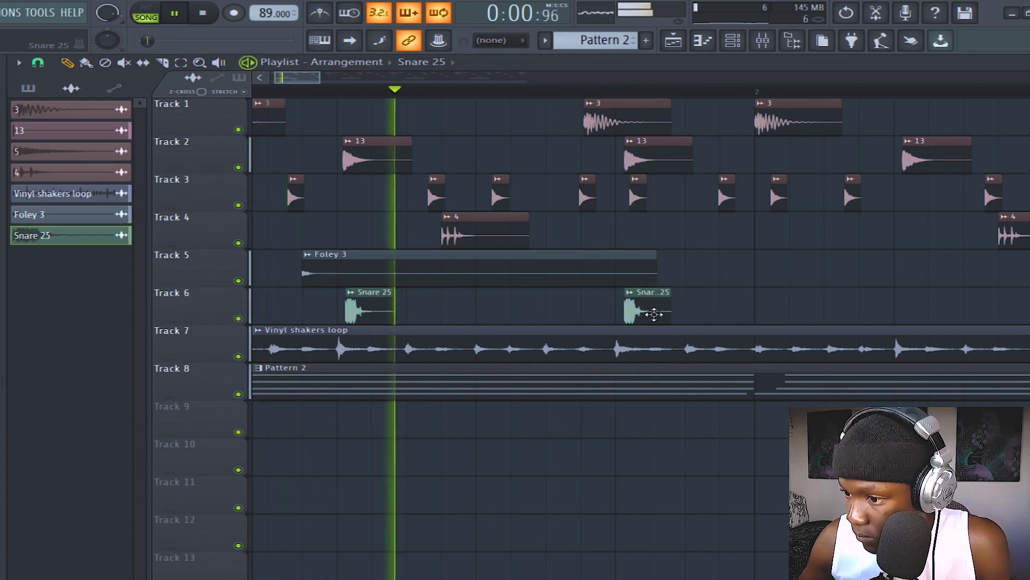
drag(773, 309, 943, 291)
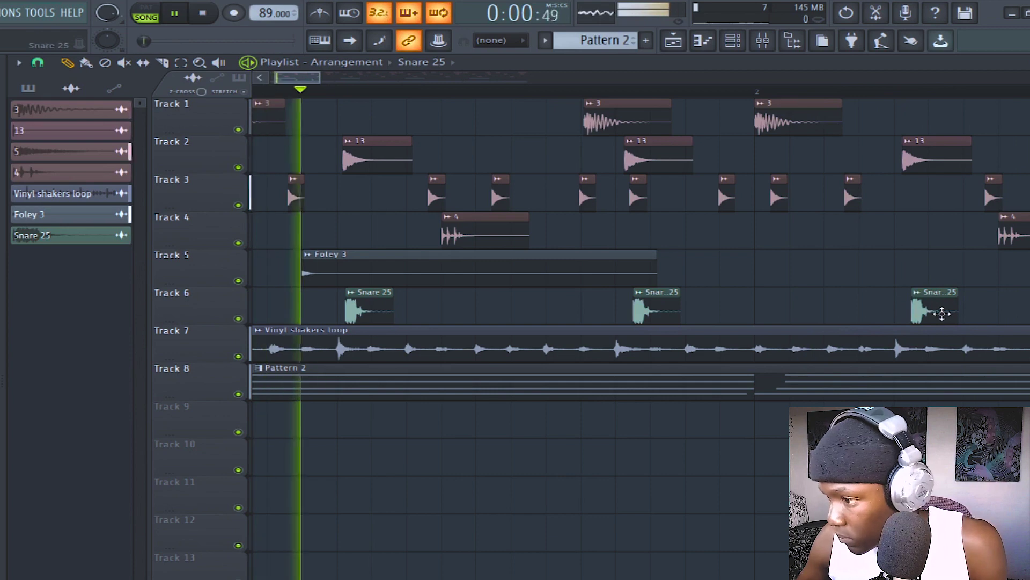
scroll(791, 94, down, 4)
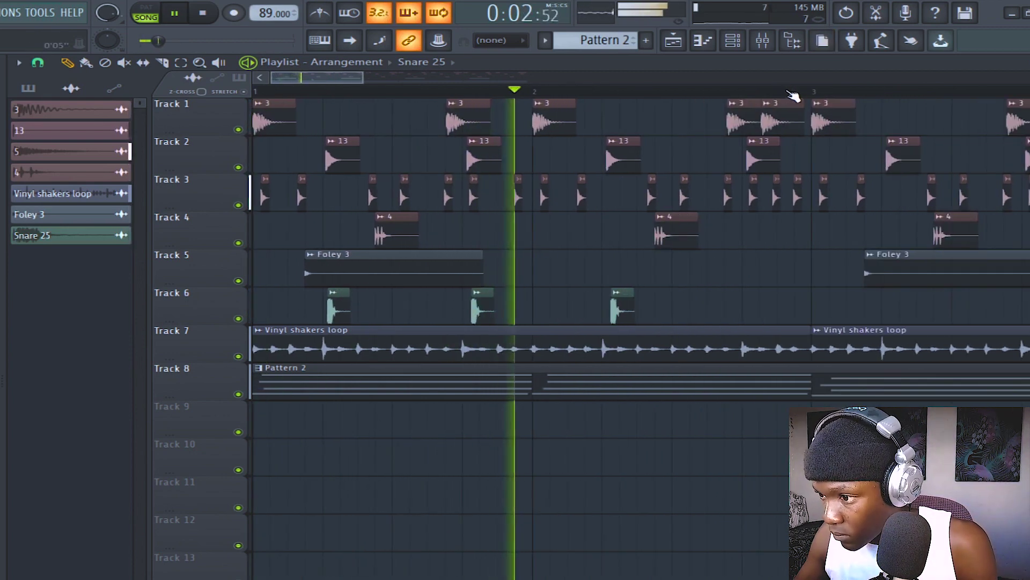
scroll(796, 93, up, 4)
drag(784, 305, 745, 303)
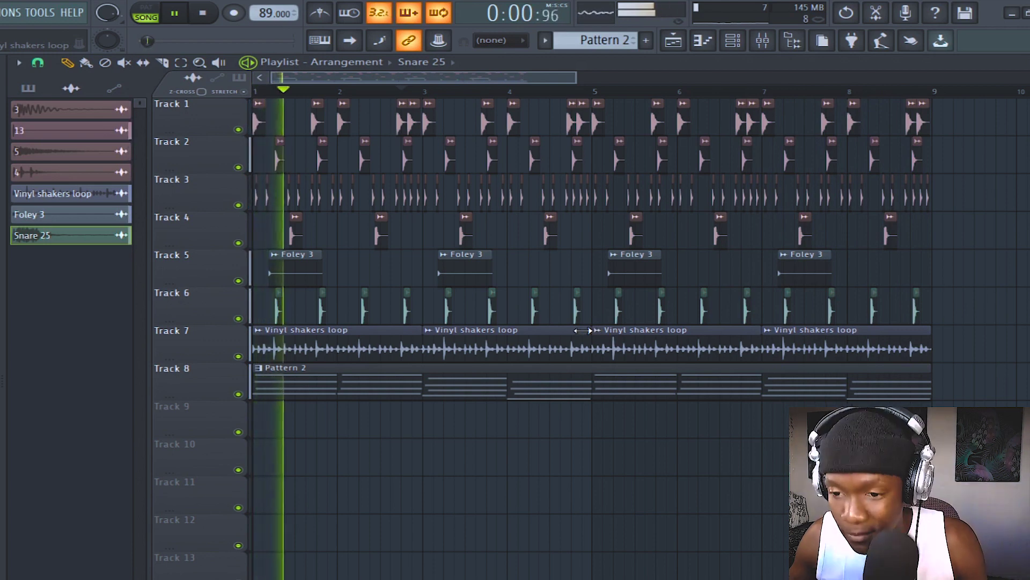
Check Snare 25's sample settings while the arrangement plays, and stop playback
double_click(321, 307)
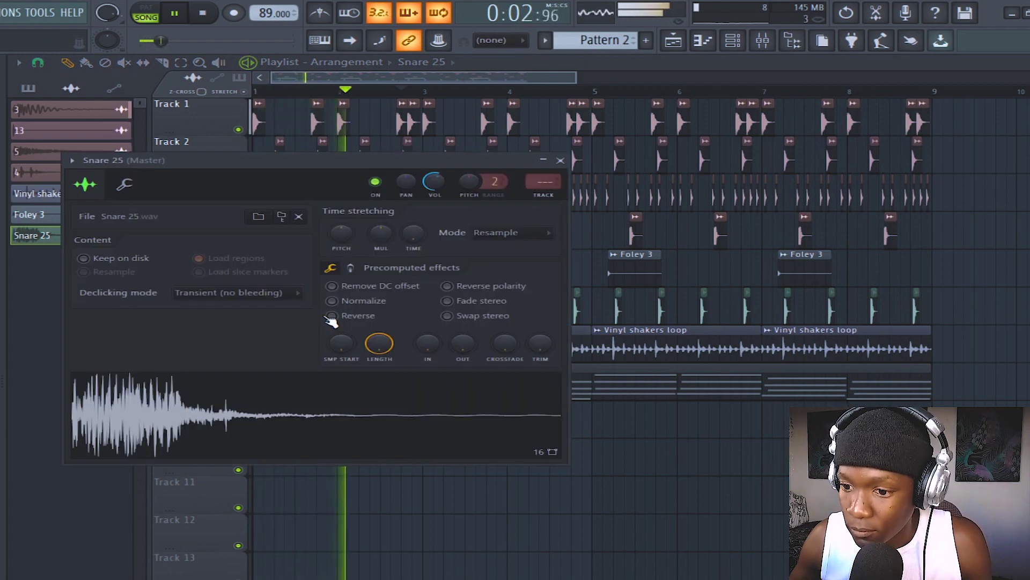
click(561, 161)
double_click(455, 315)
key(space)
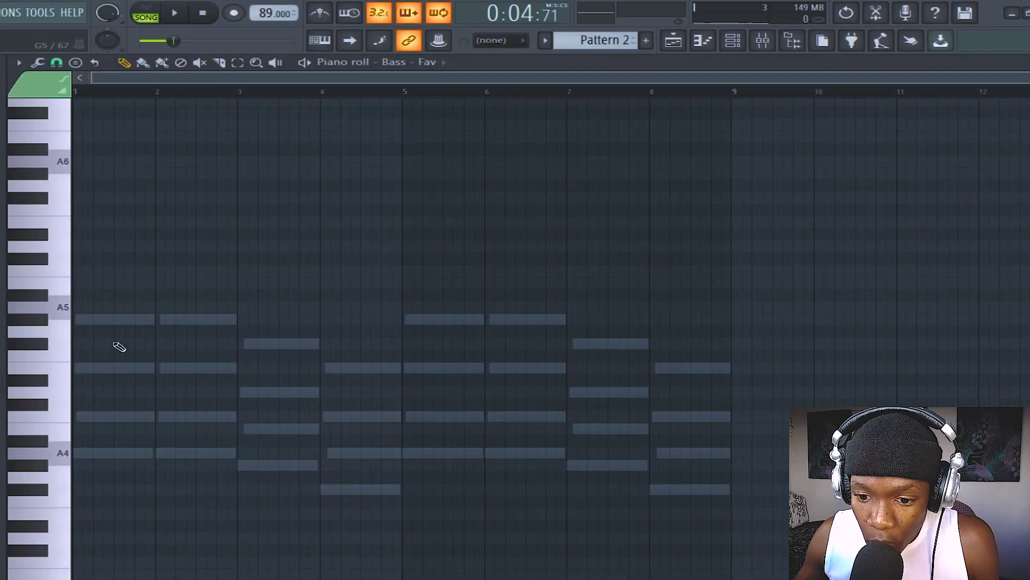
Fill bars 1 to 4 of Bass - Fav with one-bar A4, A4, G#4 and F#4 notes and repeat them in bars 5 to 8
scroll(114, 345, down, 1)
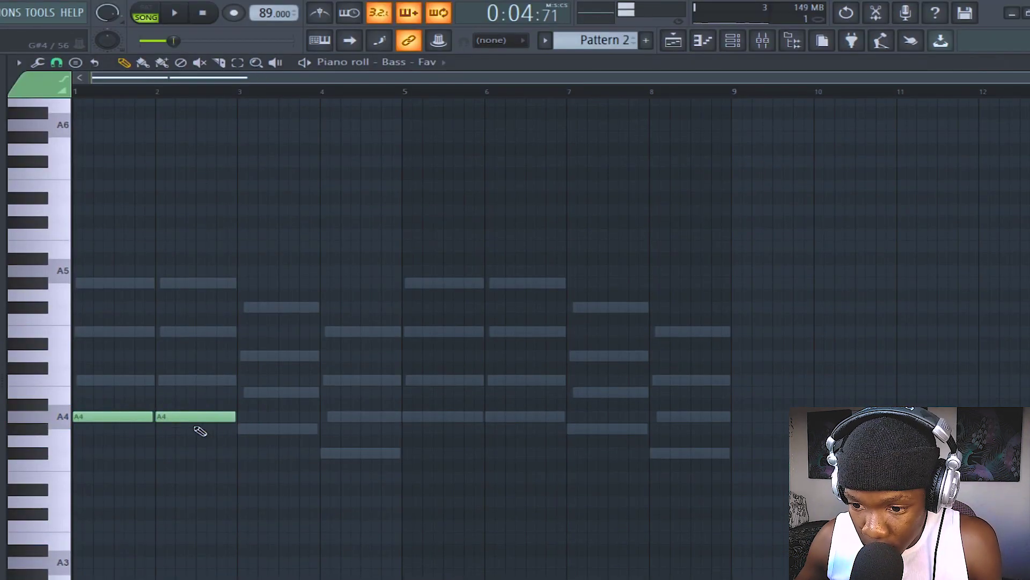
drag(406, 475, 72, 362)
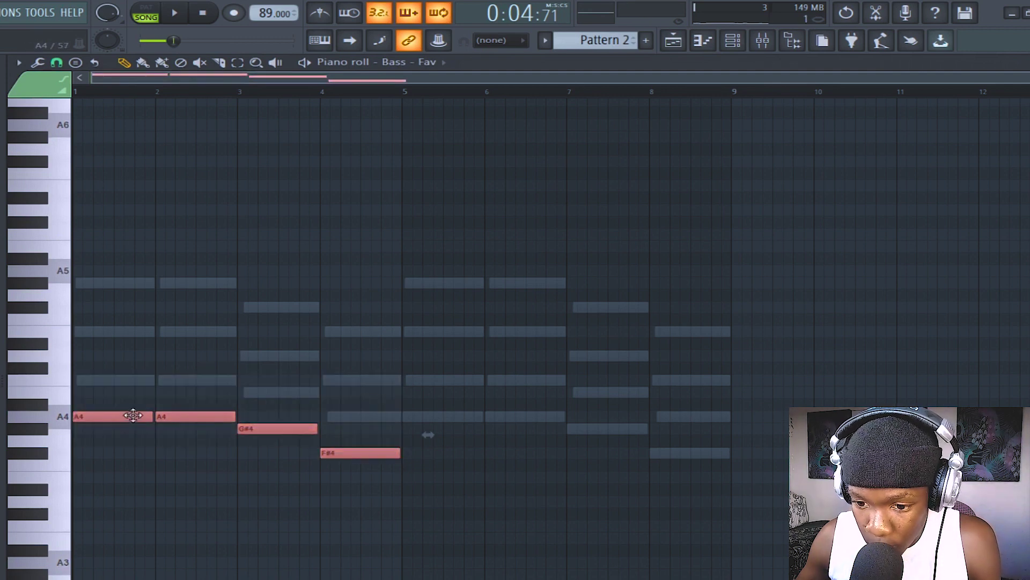
drag(132, 416, 523, 425)
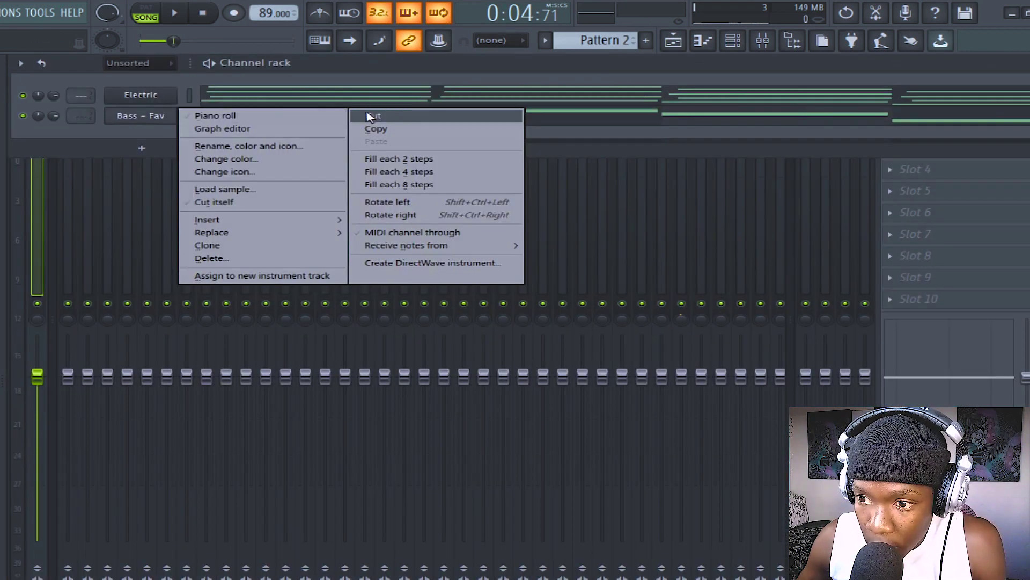
Transfer the Bass - Fav notes from Pattern 2 into Pattern 3 and place Pattern 3 at bar 1 on Track 9
click(377, 128)
scroll(568, 39, down, 1)
right_click(172, 116)
mouse_move(215, 115)
click(432, 141)
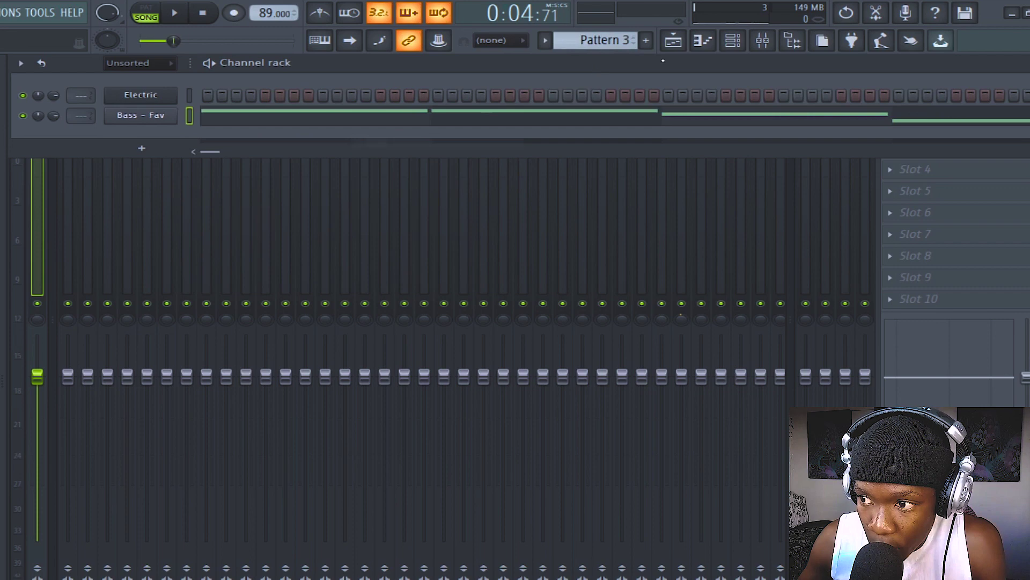
click(673, 42)
click(259, 420)
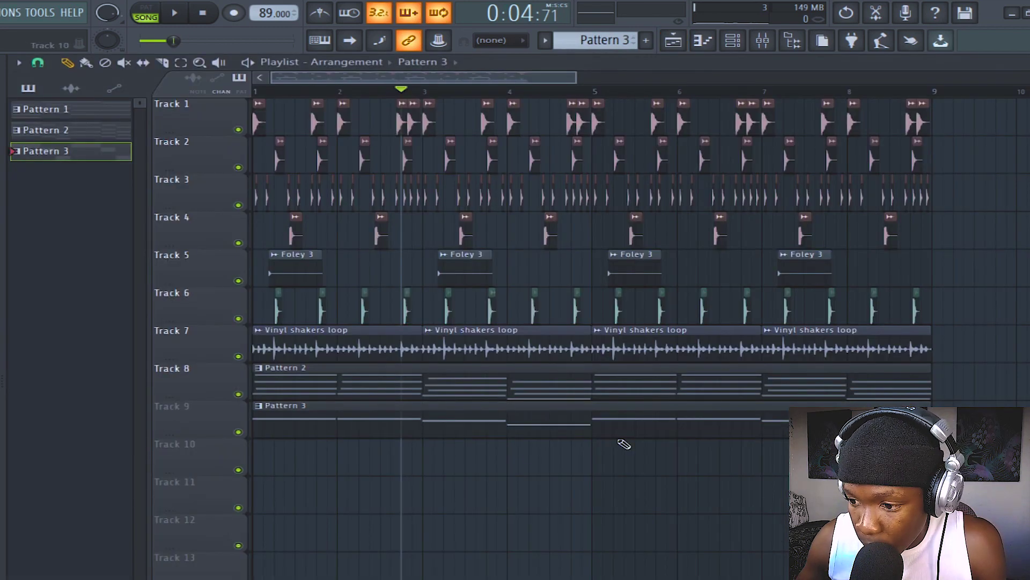
Play bars 1 to 8 with the Pattern 3 bass line and shorten its first A4 note to about half a bar
double_click(304, 424)
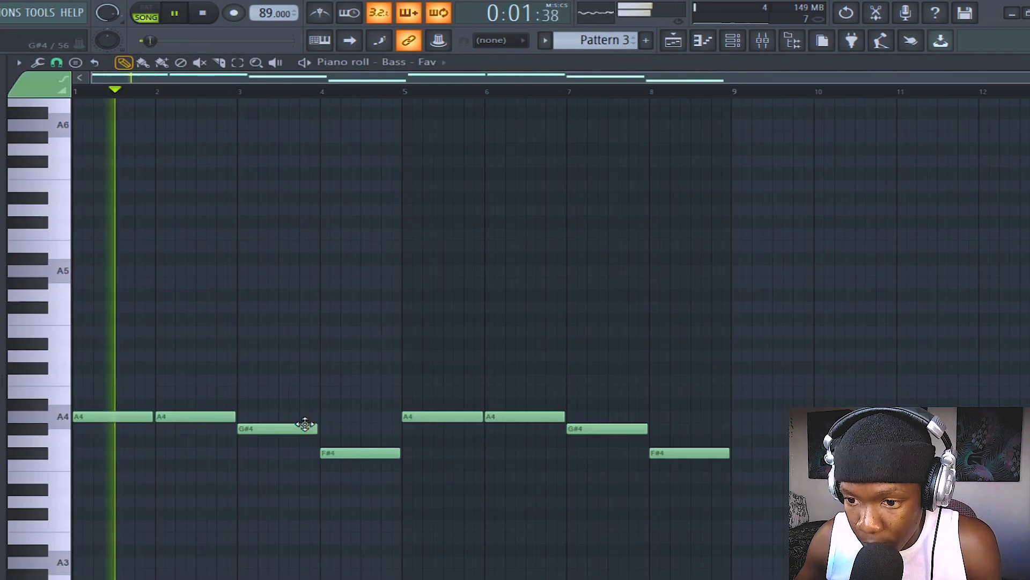
key(ctrl+a)
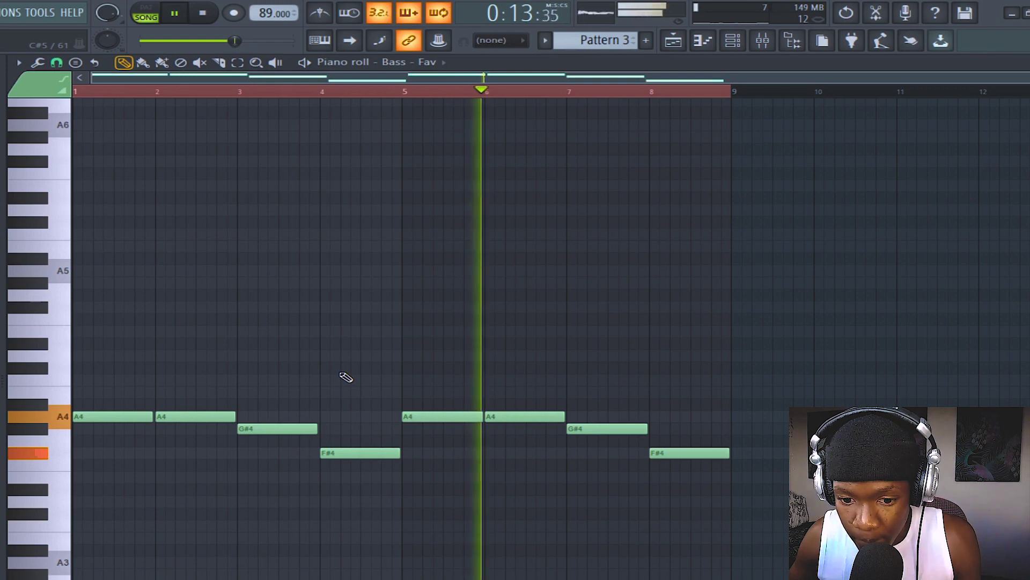
key(space)
key(space)
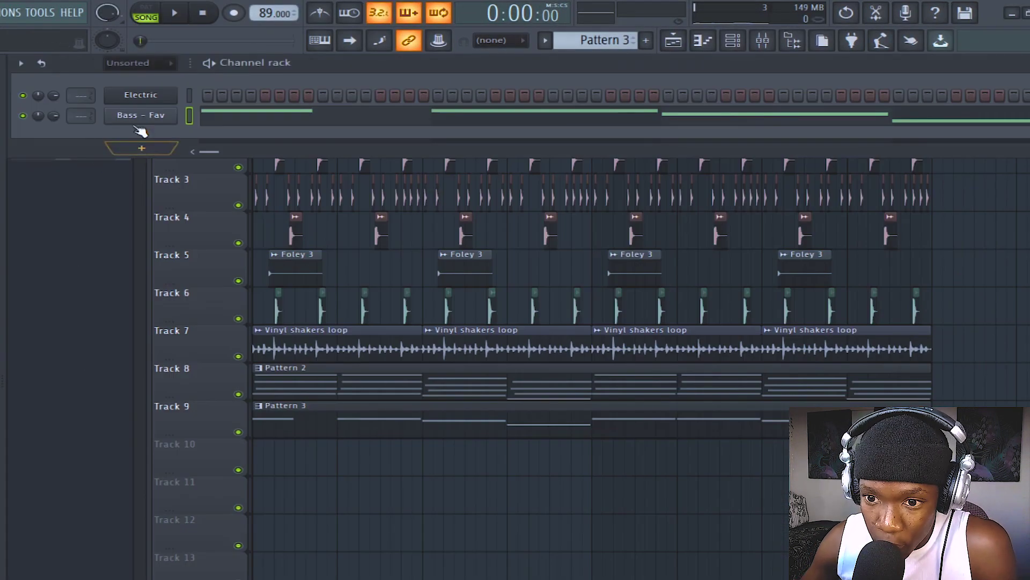
Examine the Bass - Fav channel's sample, volume envelope and miscellaneous settings
click(138, 119)
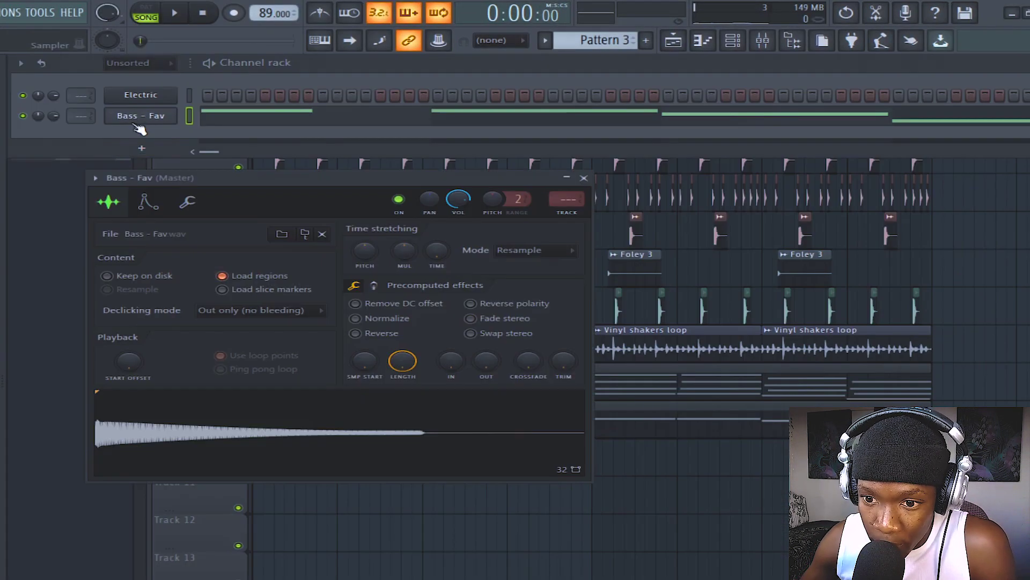
click(145, 202)
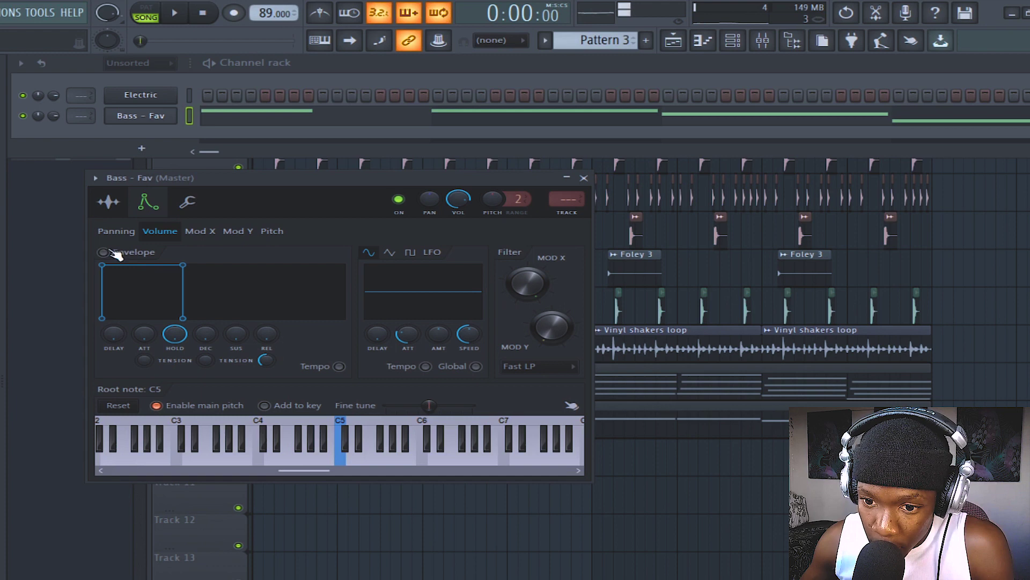
click(189, 203)
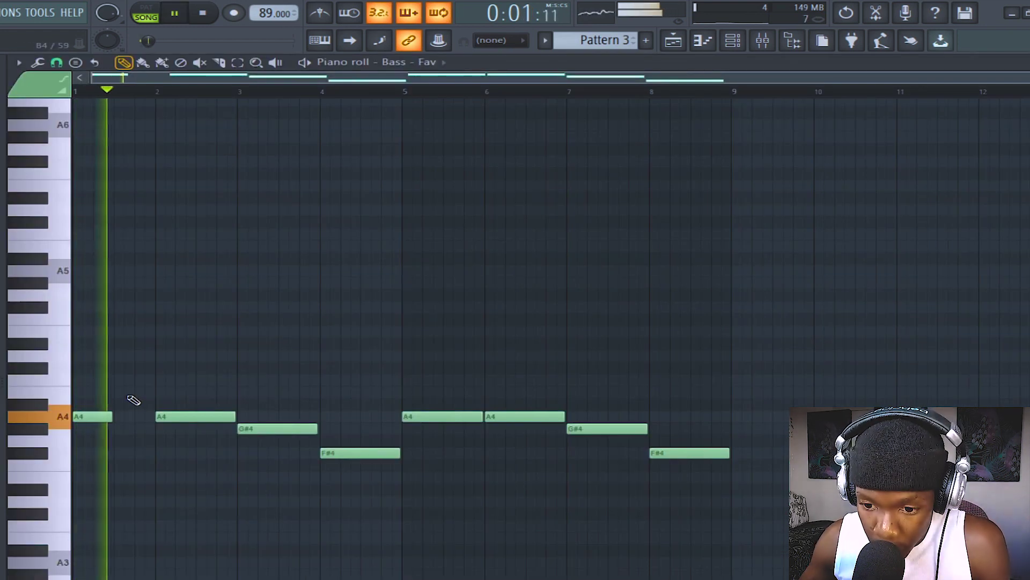
Shorten the first A4 bass note to about a quarter of bar 1 and audition it with the beat
key(space)
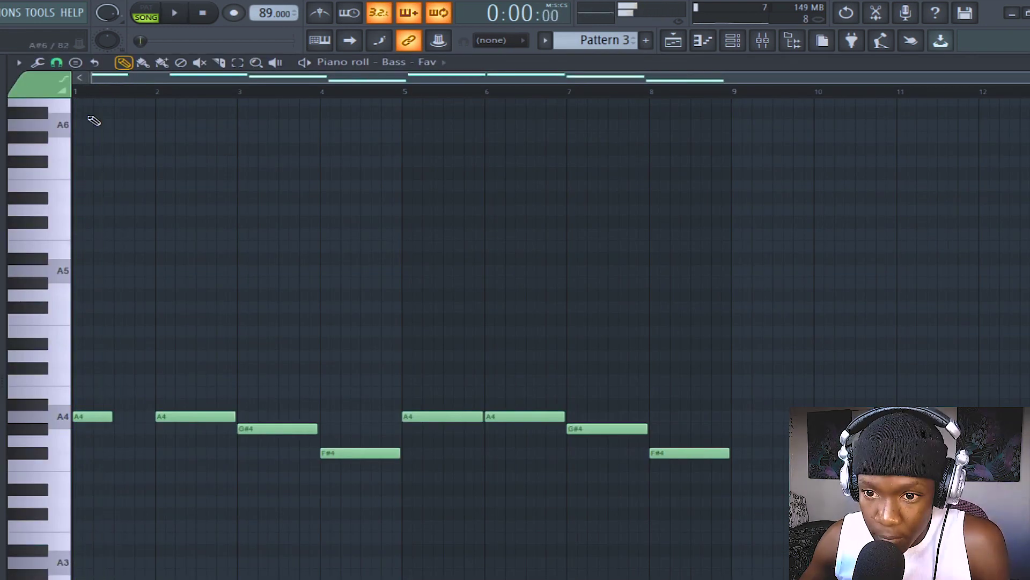
scroll(92, 95, up, 4)
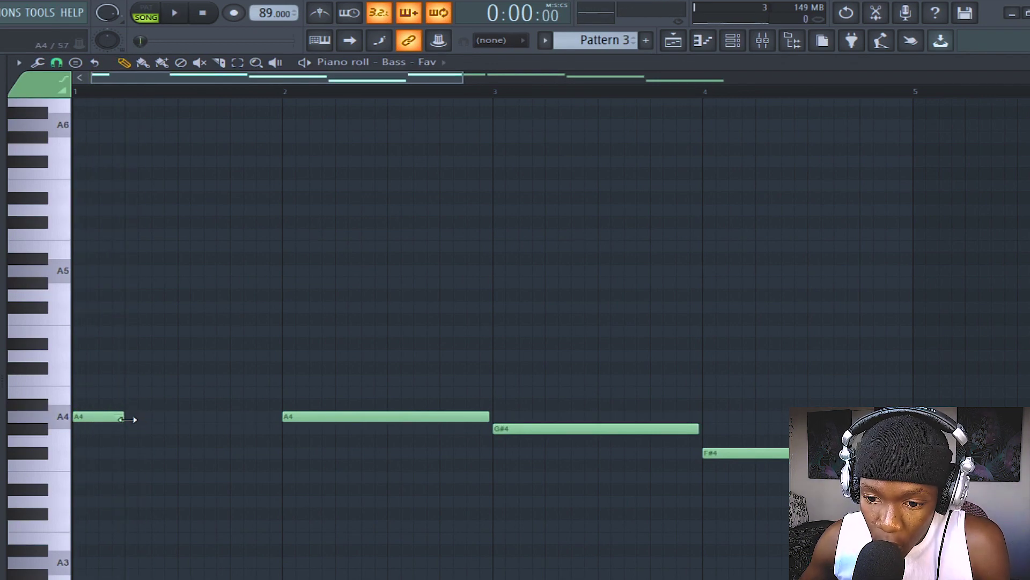
key(space)
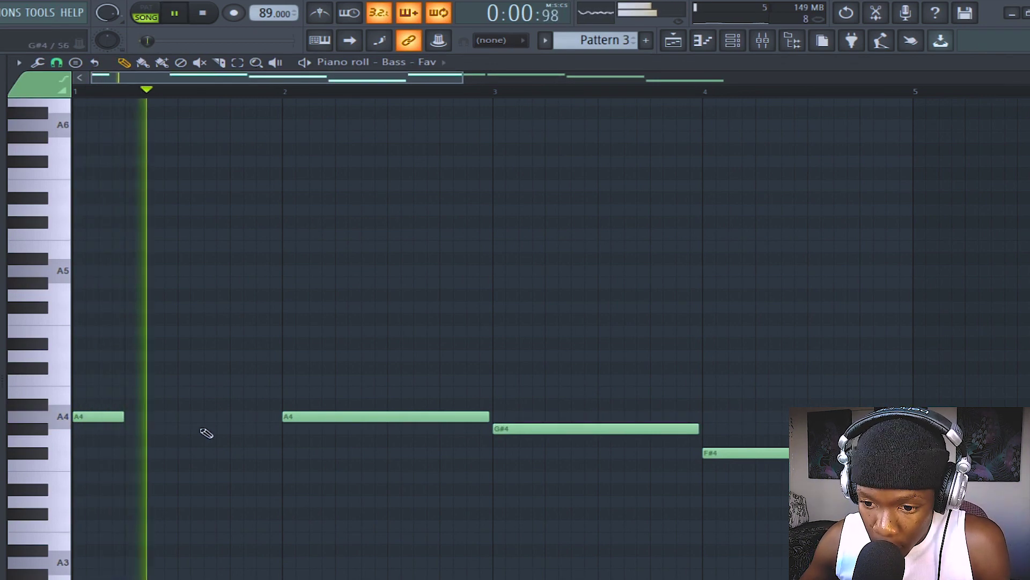
key(space)
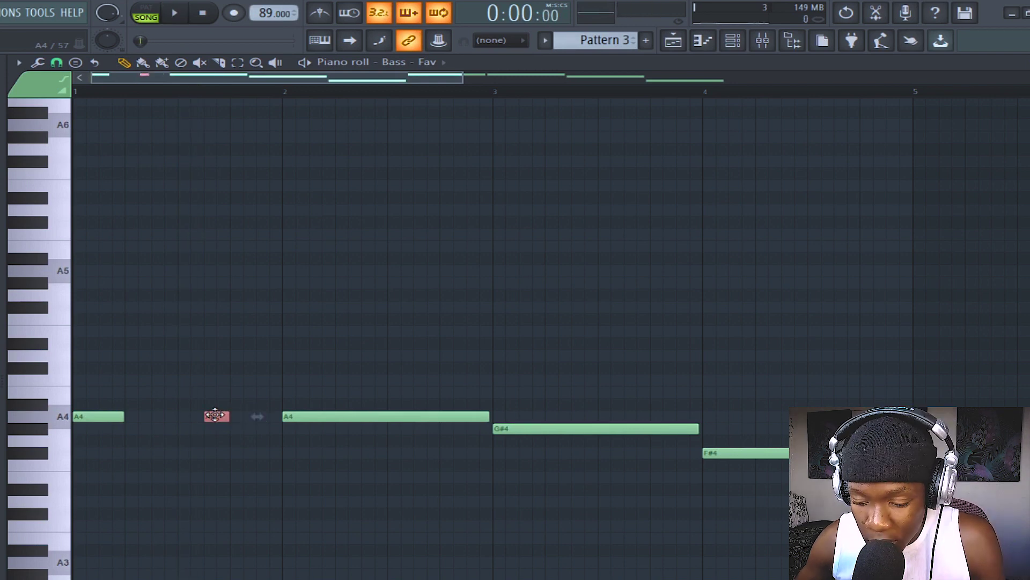
Set a short A5 bass note, about a sixteenth long, late in the third beat of bar 1 during playback
key(space)
drag(212, 271, 225, 270)
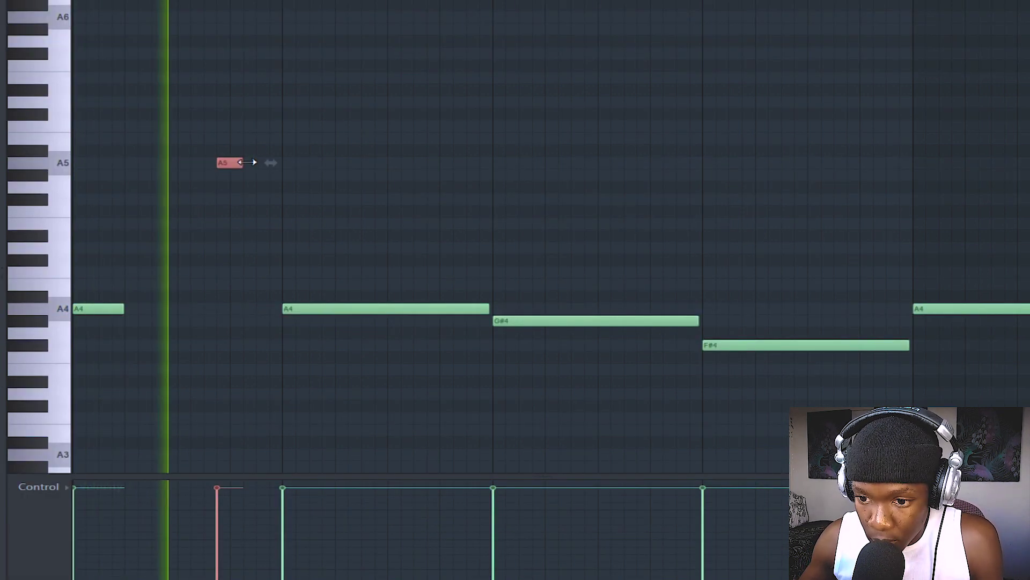
drag(242, 162, 230, 162)
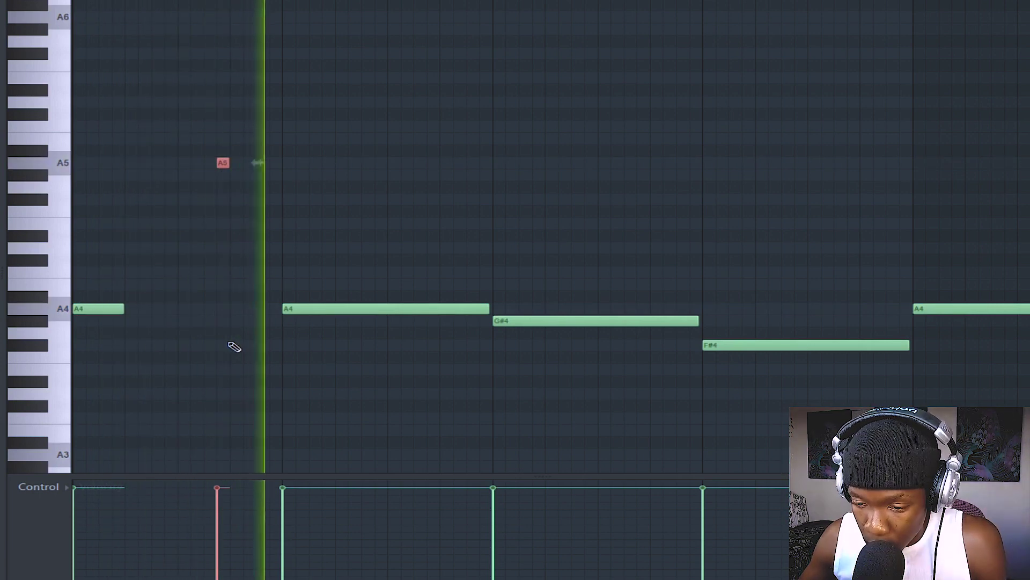
Replace the A4 bass note in bar 2 with one as short as the first A4, about a quarter bar
click(82, 306)
right_click(288, 308)
drag(295, 309, 283, 309)
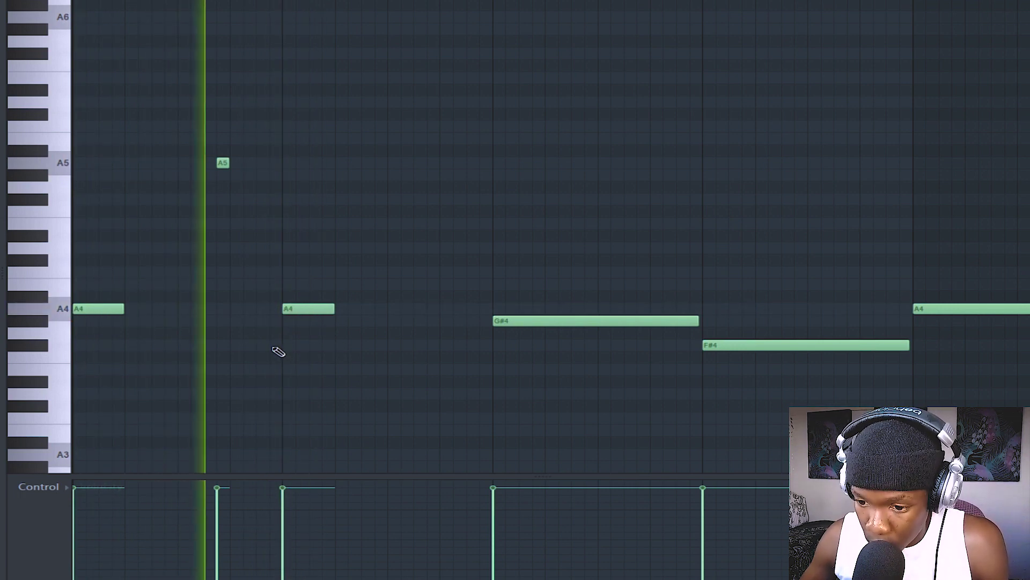
key(space)
Add a quieter F#4 bass note just before the bar 2 A4 and shorten it to about a sixteenth
drag(311, 347, 286, 348)
ctrl+click(257, 340)
scroll(256, 340, down, 4)
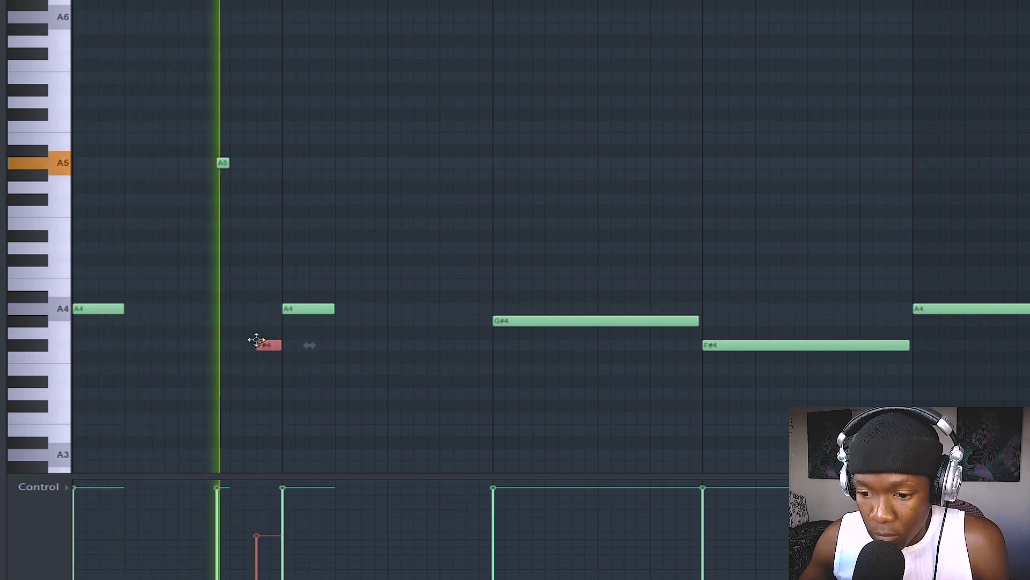
drag(269, 345, 281, 349)
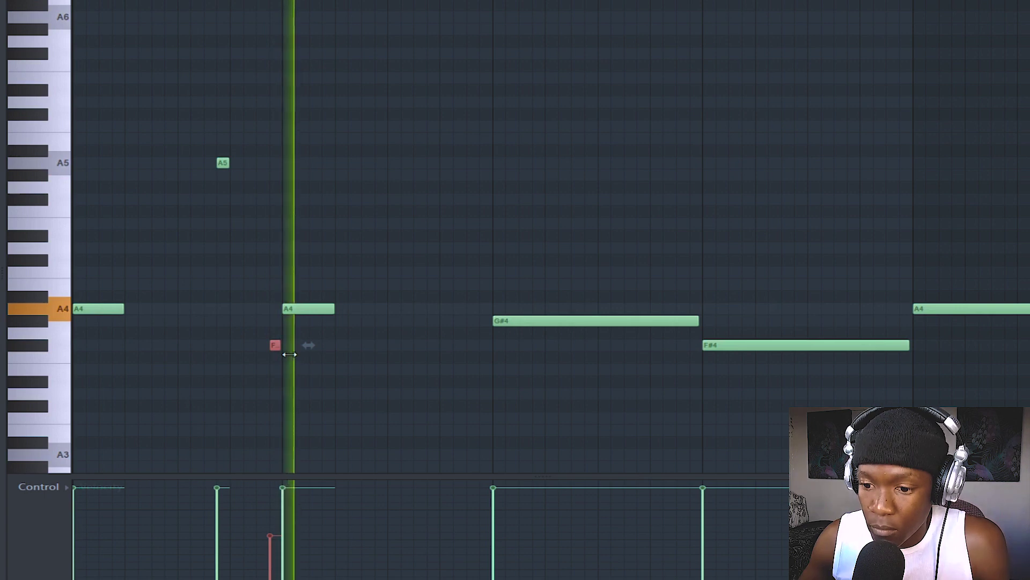
Add a slightly quieter A4 leading into bar 3, and retime and shorten the F#4 before bar 2 while replaying the phrase
ctrl+click(300, 351)
key(space)
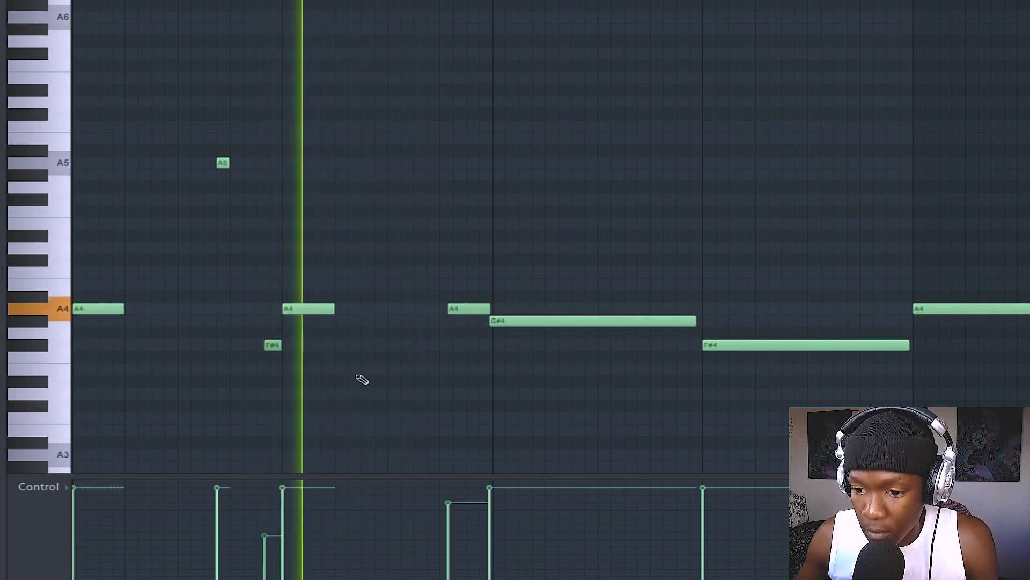
key(space)
key(space)
drag(269, 348, 281, 340)
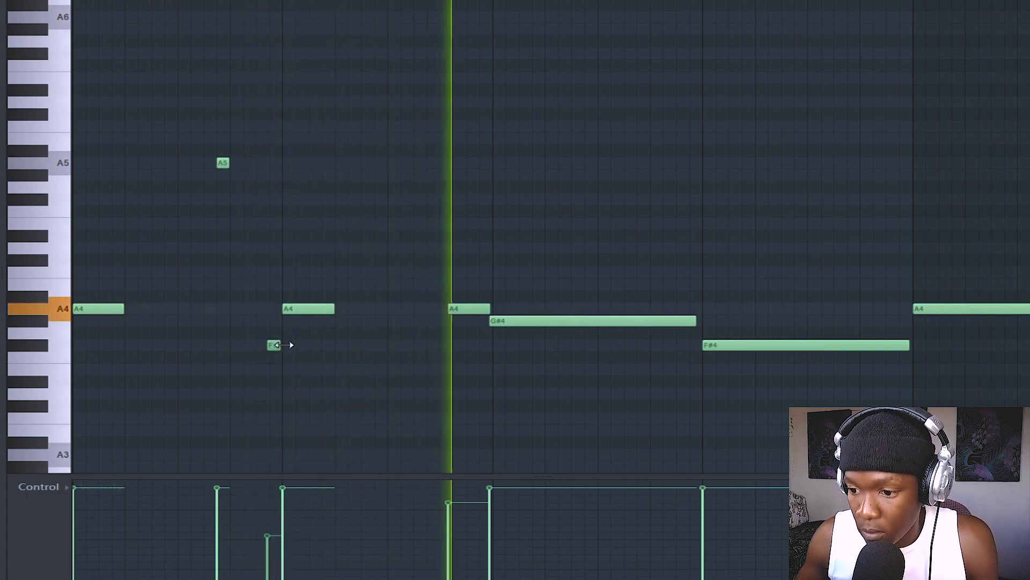
Shorten the bar 3 G#4 to about a quarter bar and the bar 4 F#4 to half, with a short G#4 between them
drag(517, 323, 518, 322)
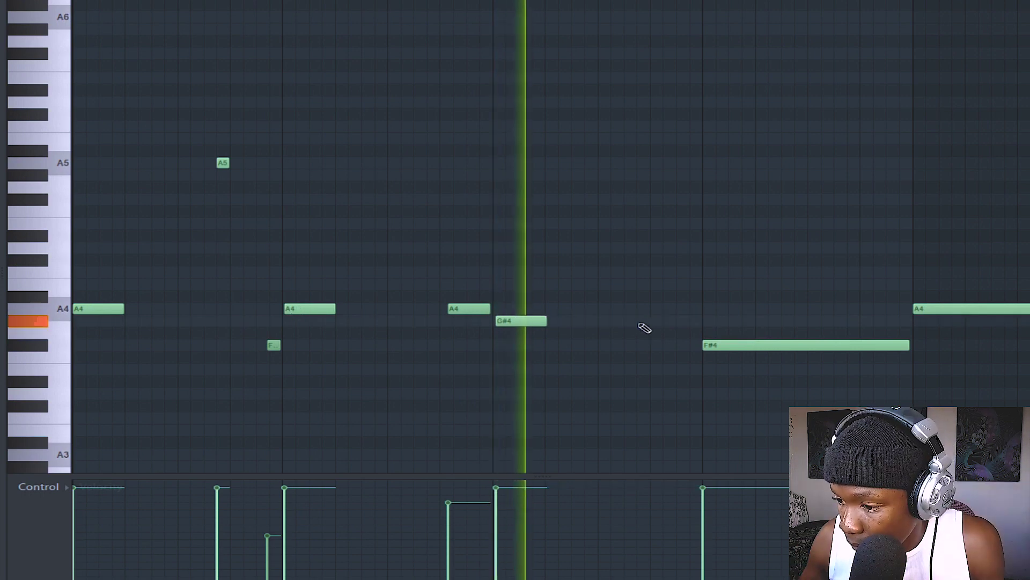
click(653, 321)
drag(712, 320, 660, 307)
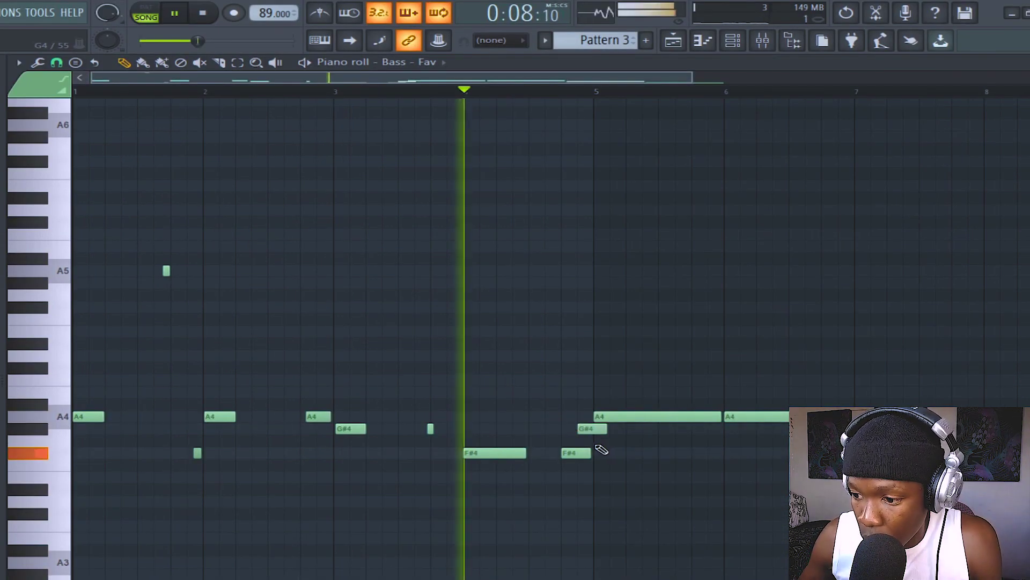
Shorten the F#4 and G#4 bass notes ending bar 4, shift them slightly earlier, and raise the G#4 an octave to G#5
drag(593, 456, 591, 429)
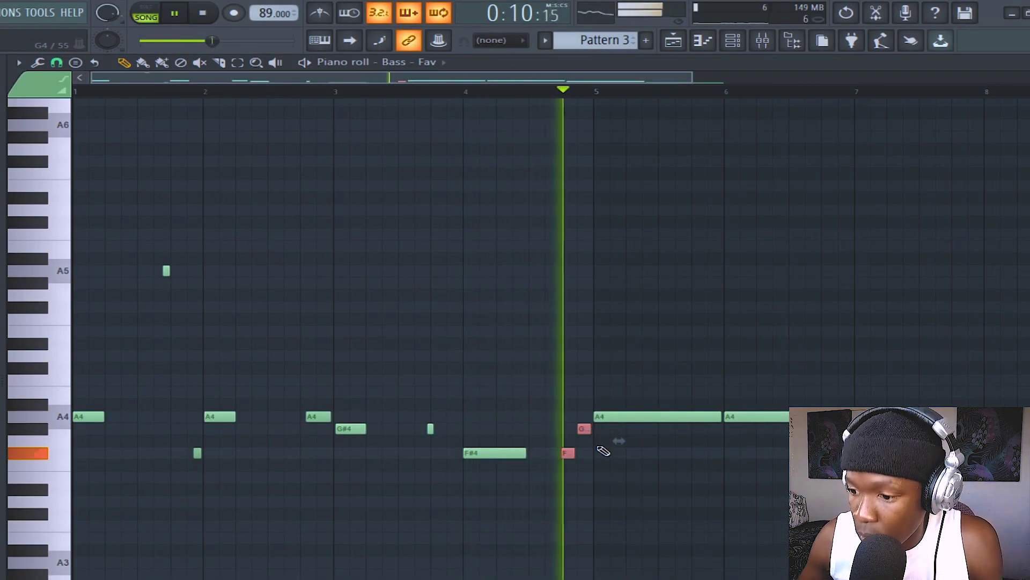
scroll(578, 92, up, 3)
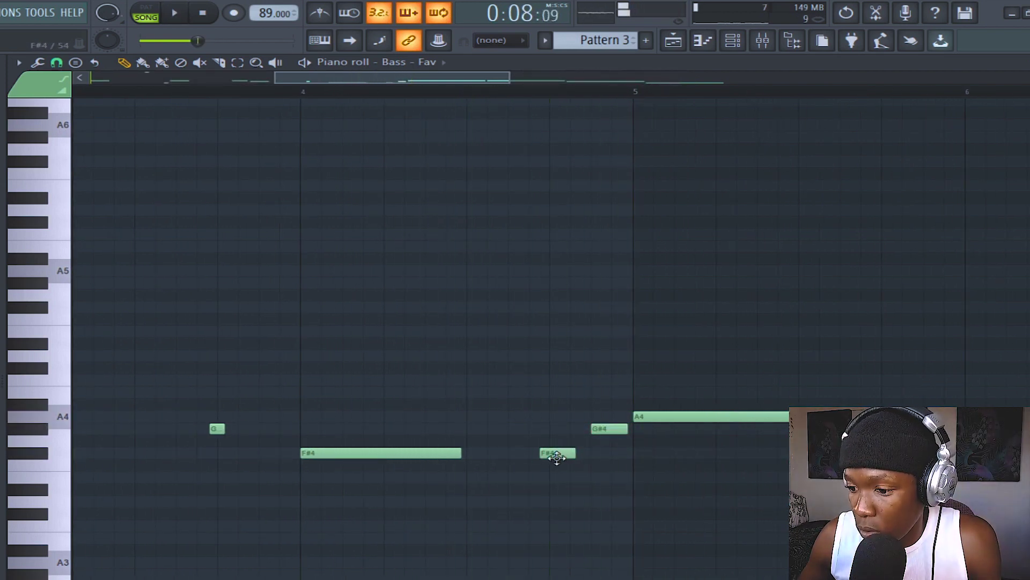
drag(621, 429, 605, 430)
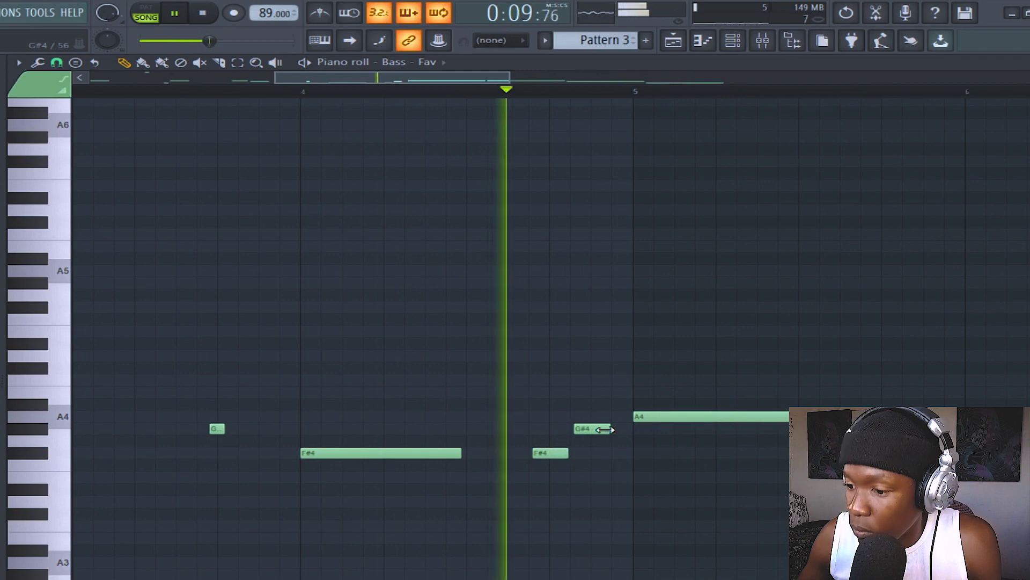
ctrl+click(612, 430)
key(ctrl+Up)
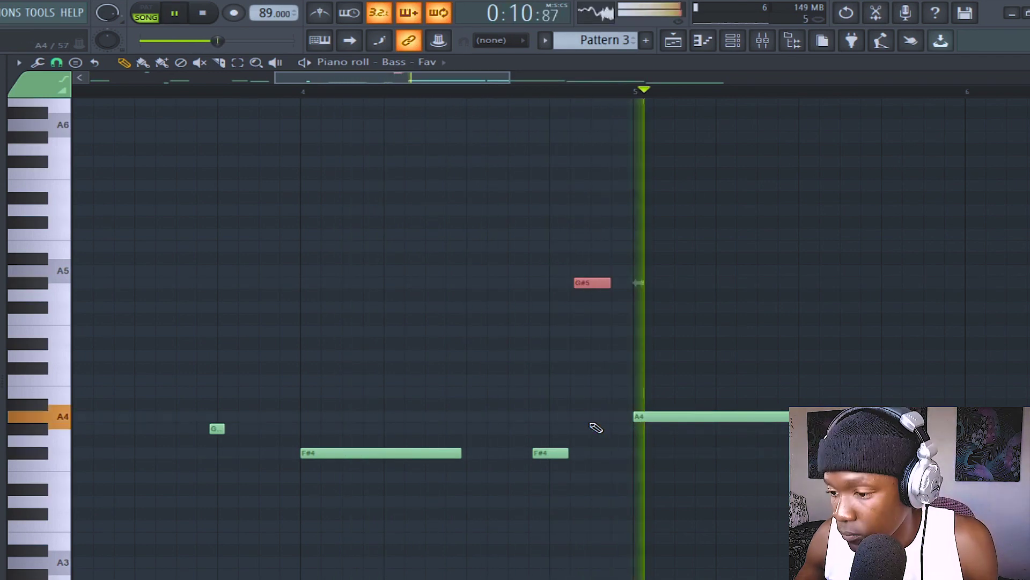
Retime and lengthen the G#4 ending bar 4, shorten the F#4 before it, and raise the G#4 an octave to G#5
ctrl+click(606, 317)
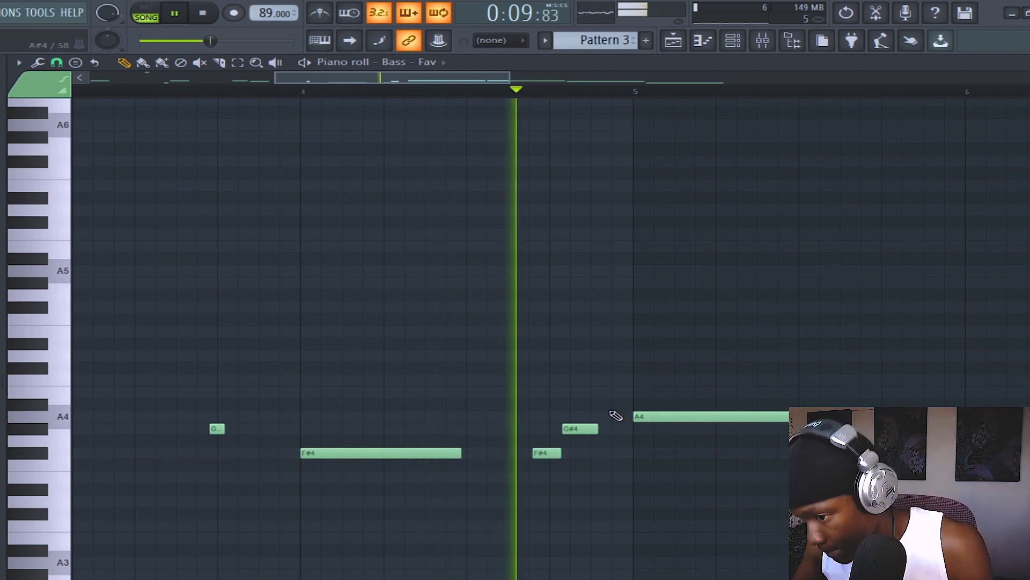
drag(601, 438, 618, 439)
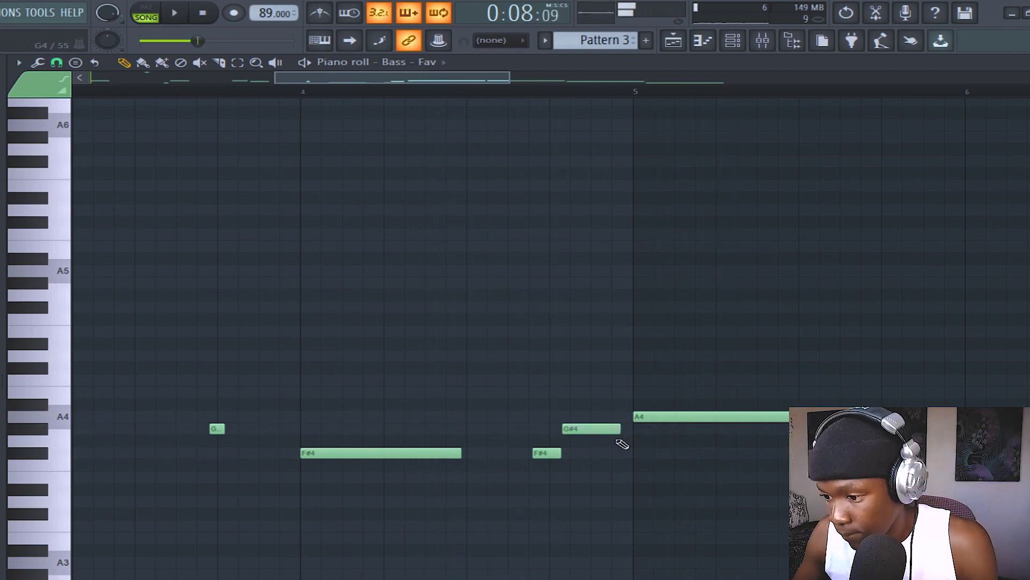
key(space)
ctrl+click(589, 426)
key(ctrl+Up)
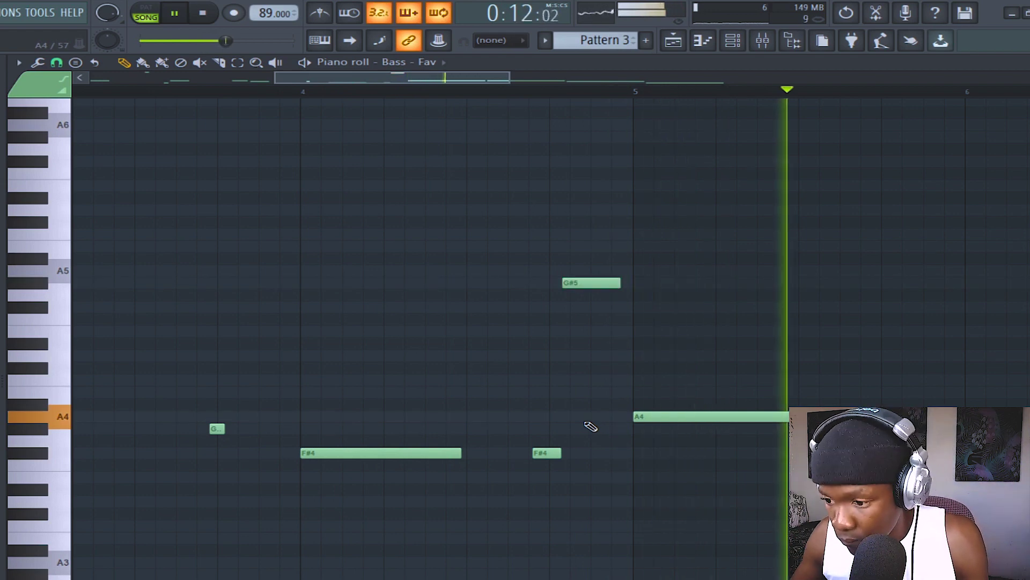
Replay the bass phrase and replace the long placeholder notes in bars 5 to 8 with a duplicate of the first four bars
scroll(548, 106, down, 3)
scroll(549, 96, down, 4)
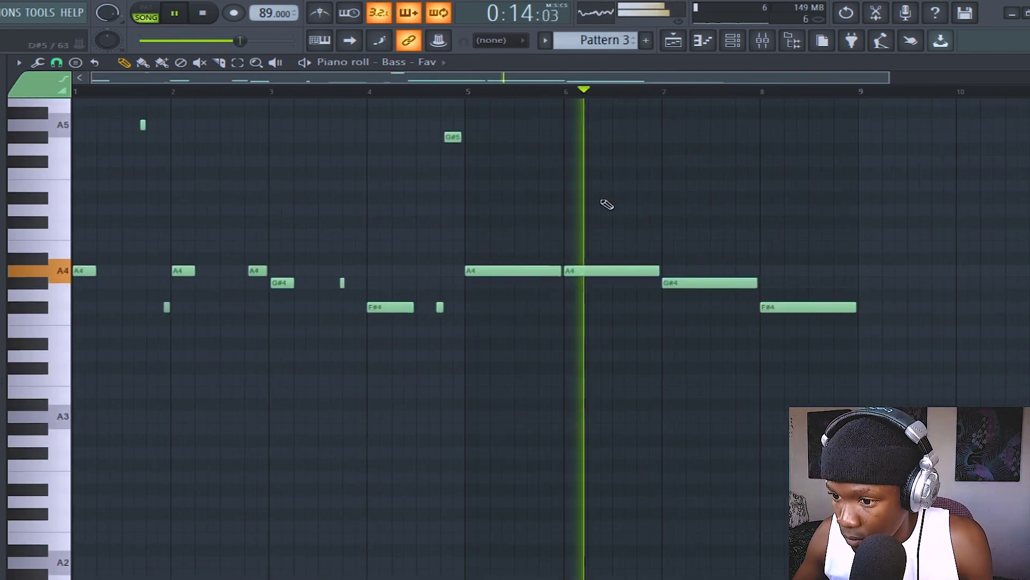
scroll(607, 203, up, 1)
key(space)
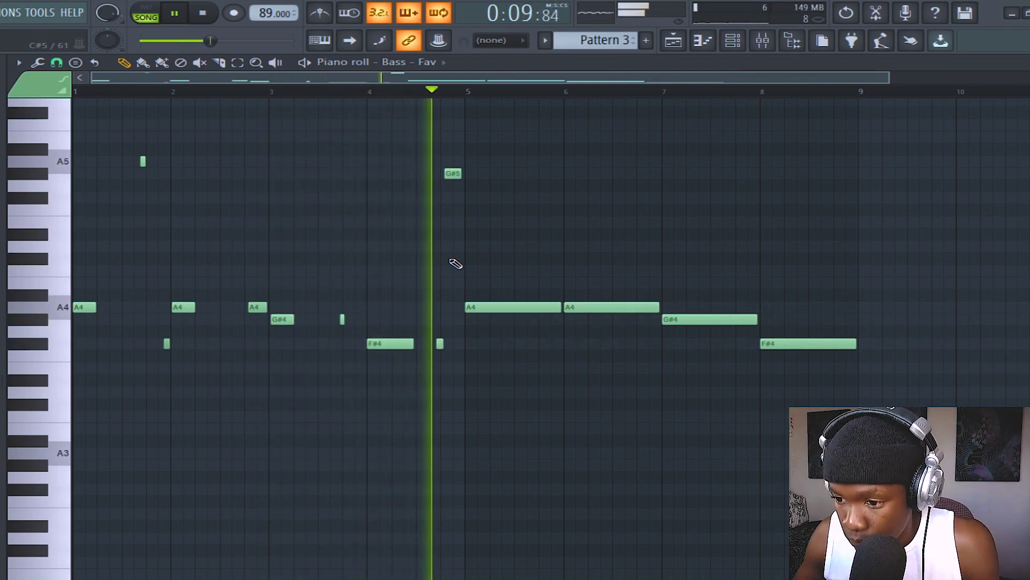
key(space)
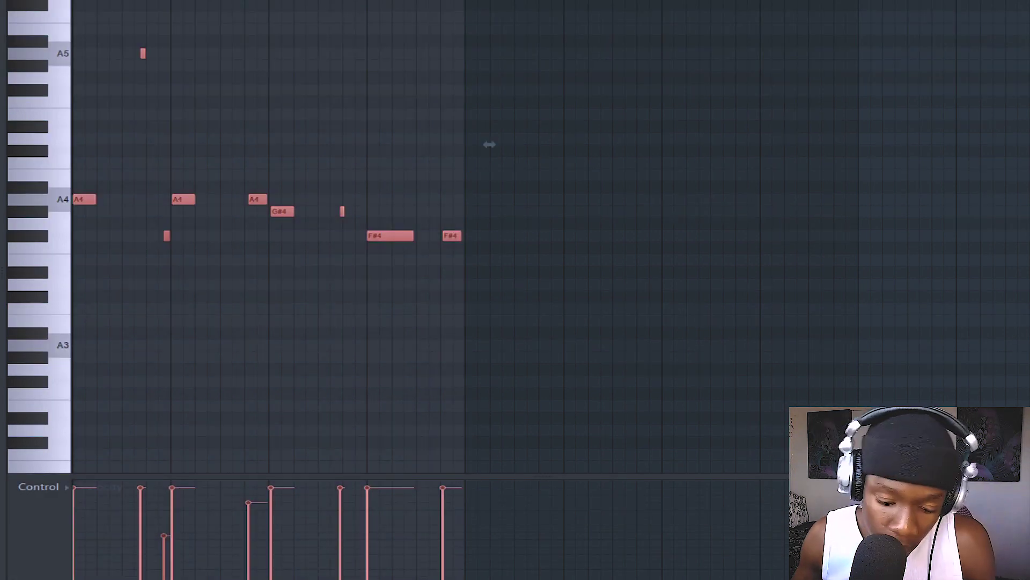
key(ctrl+b)
scroll(664, 125, down, 1)
scroll(663, 125, up, 1)
scroll(663, 125, down, 1)
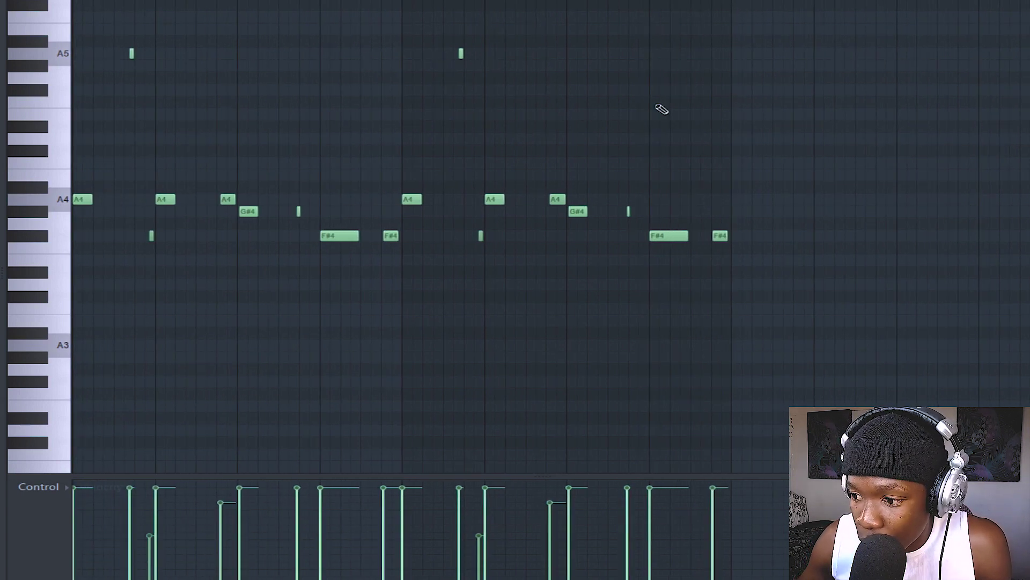
Add a short F#5 at the start of bar 8, shift the longer F#4 slightly later, and fit another F#4 after it
click(681, 238)
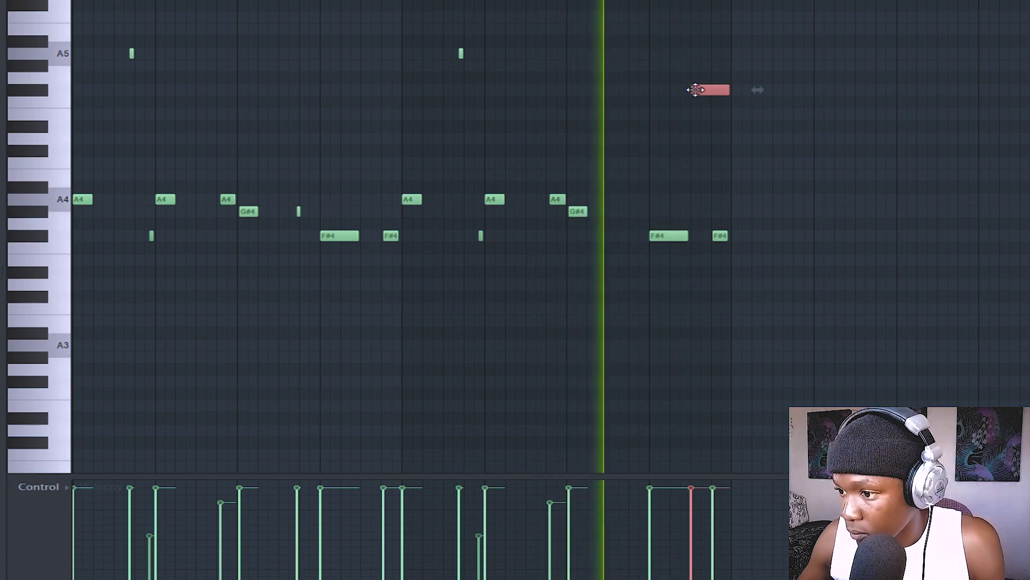
drag(693, 89, 652, 89)
drag(671, 236, 682, 236)
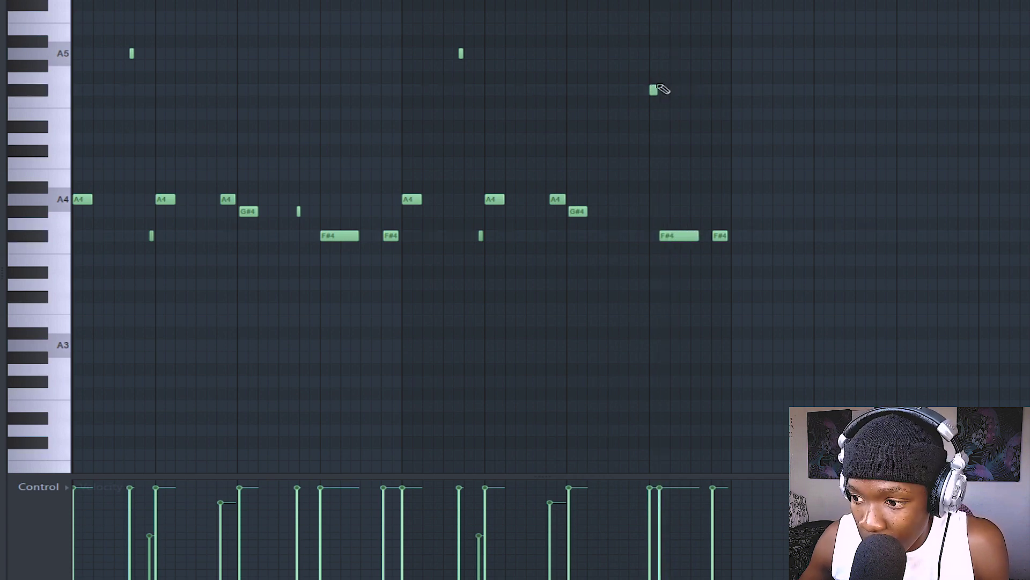
drag(700, 235, 693, 234)
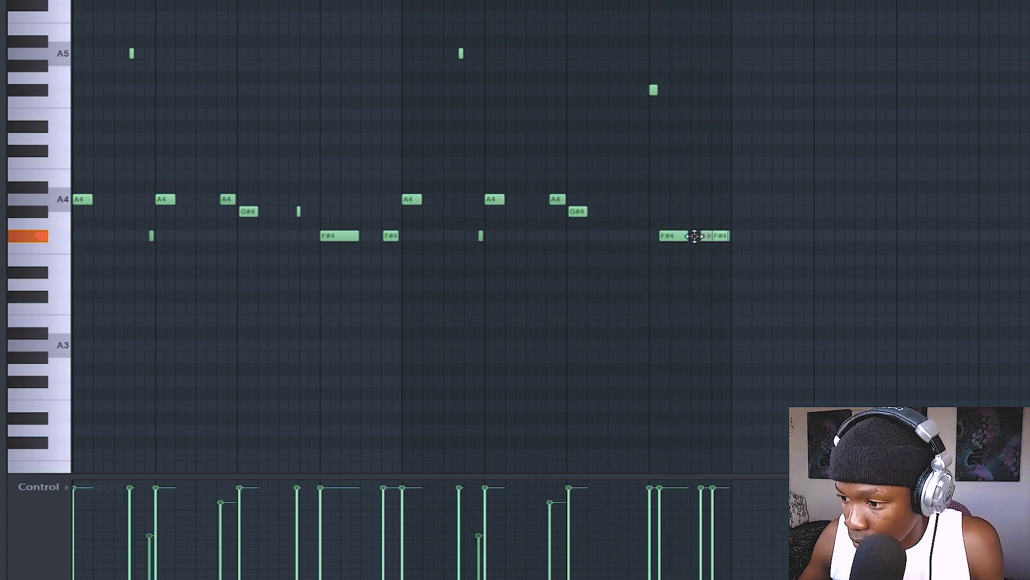
Lower the velocity of the bar 8 F#5, and end the bar with a retimed, shortened F#4 leading into a G#4
drag(648, 84, 658, 105)
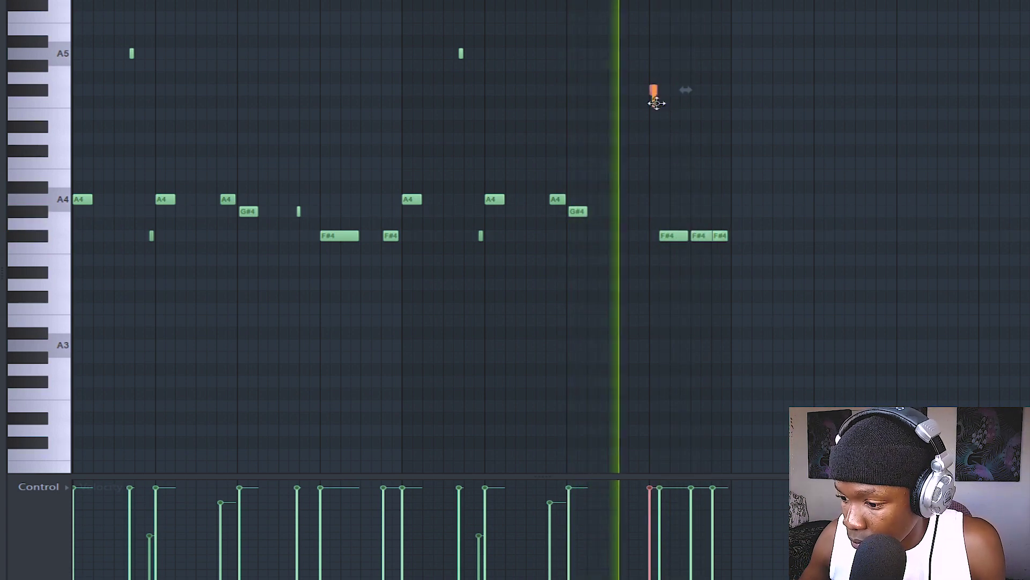
scroll(658, 106, down, 7)
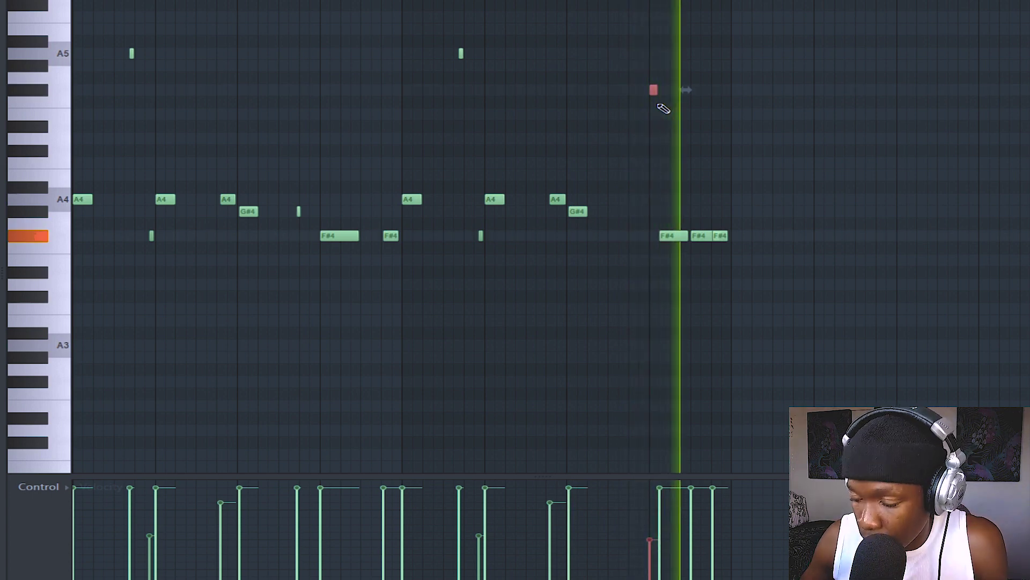
key(space)
key(space)
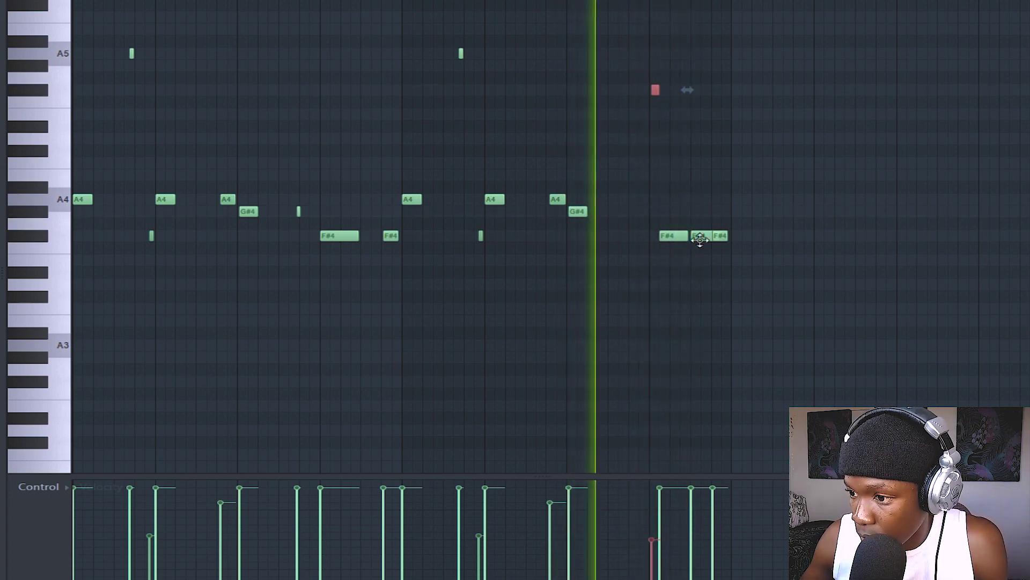
drag(700, 236, 703, 233)
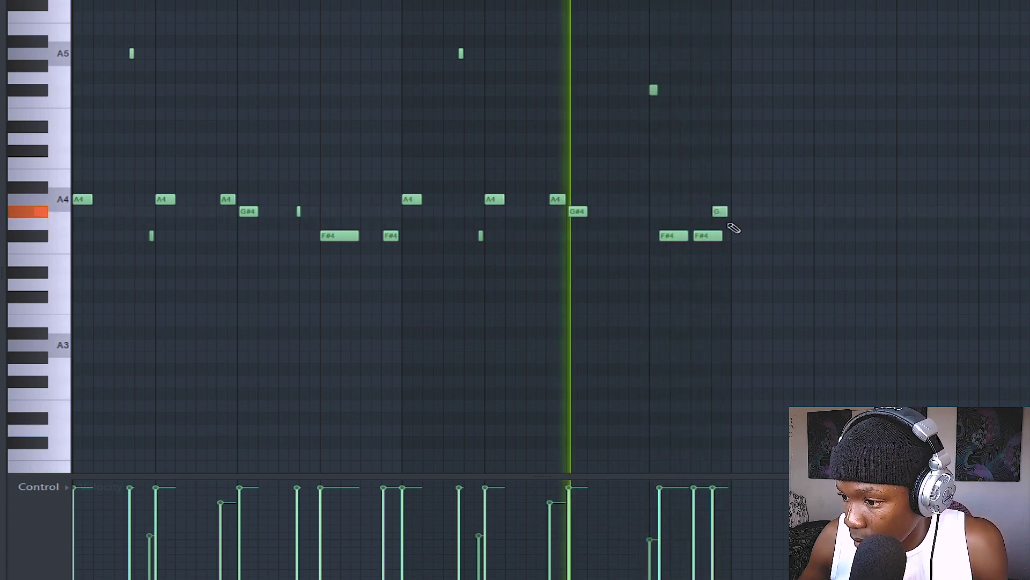
drag(722, 232, 711, 230)
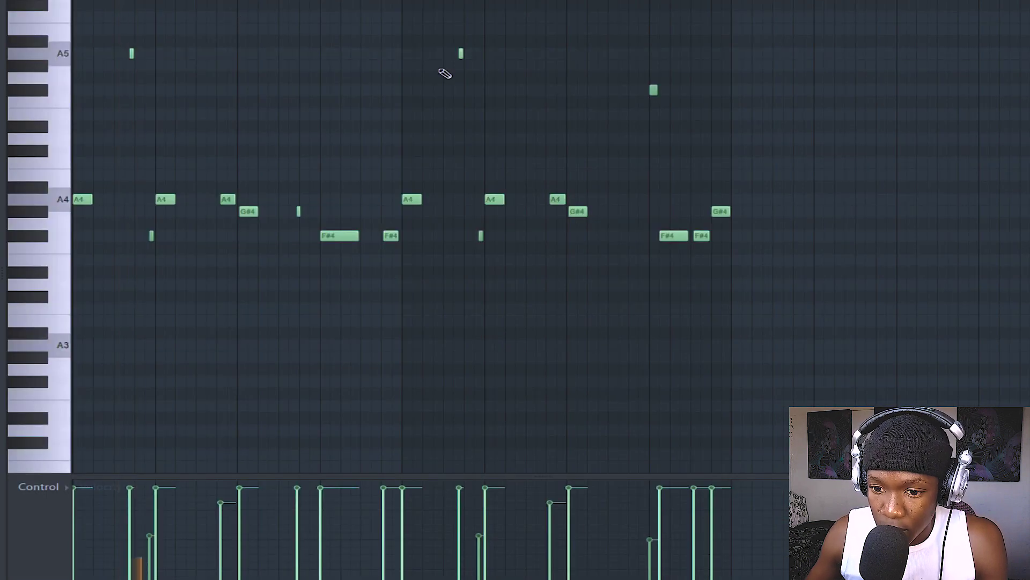
Transpose the whole bass line down four semitones so it starts on F4, play it back, and select all its notes
key(shift+Down)
key(shift+Down)
key(shift+Down)
key(shift+Down)
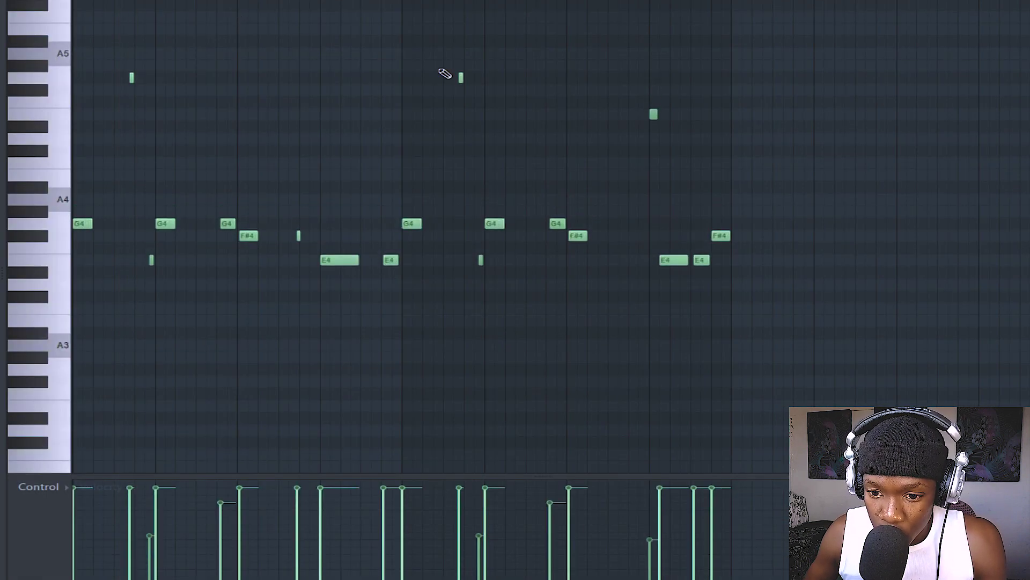
key(space)
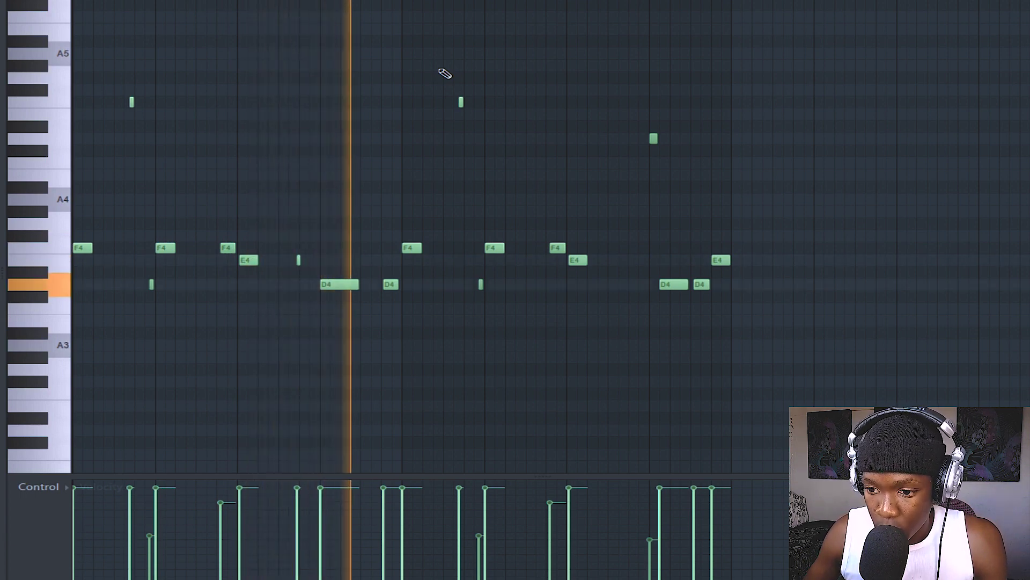
key(ctrl+a)
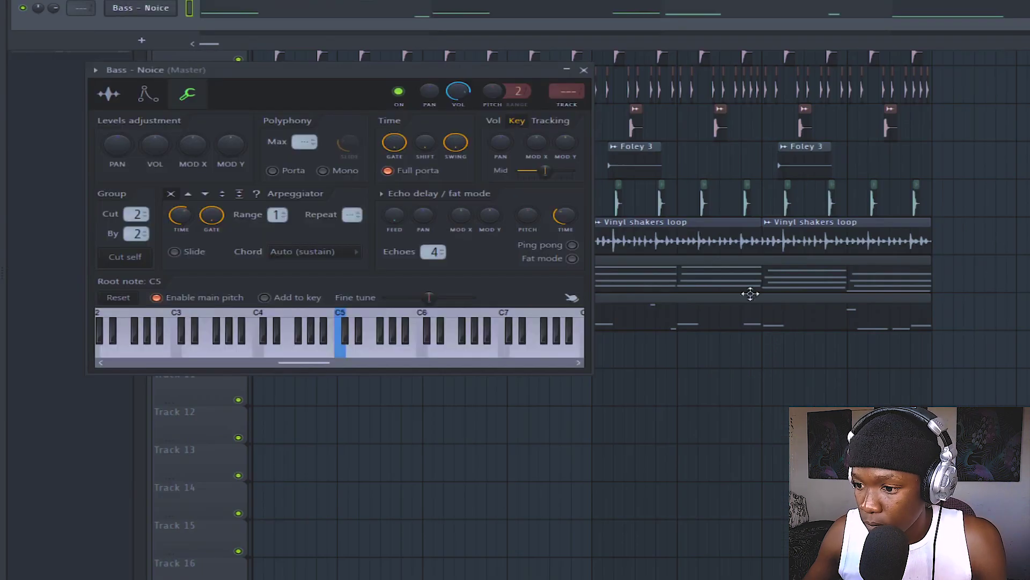
Solo the chord and bass patterns on Tracks 8 and 9 in the playlist
click(544, 236)
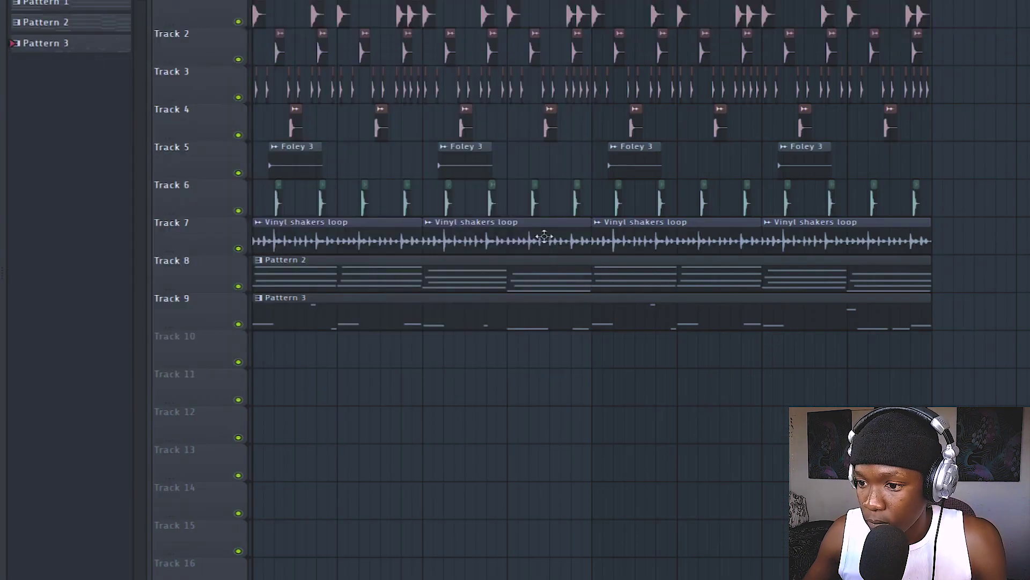
scroll(276, 287, up, 2)
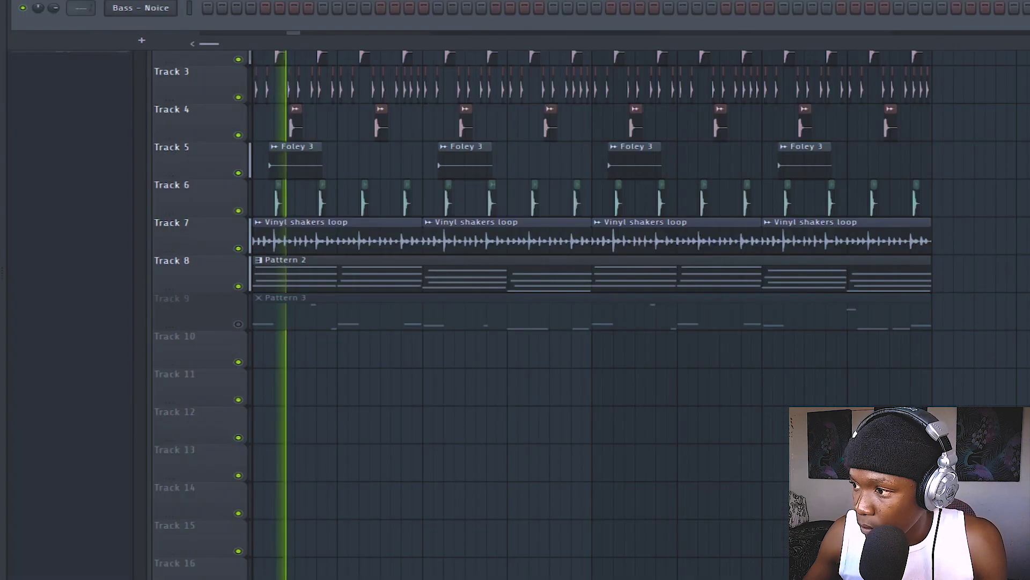
key(F6)
right_click(238, 286)
click(238, 324)
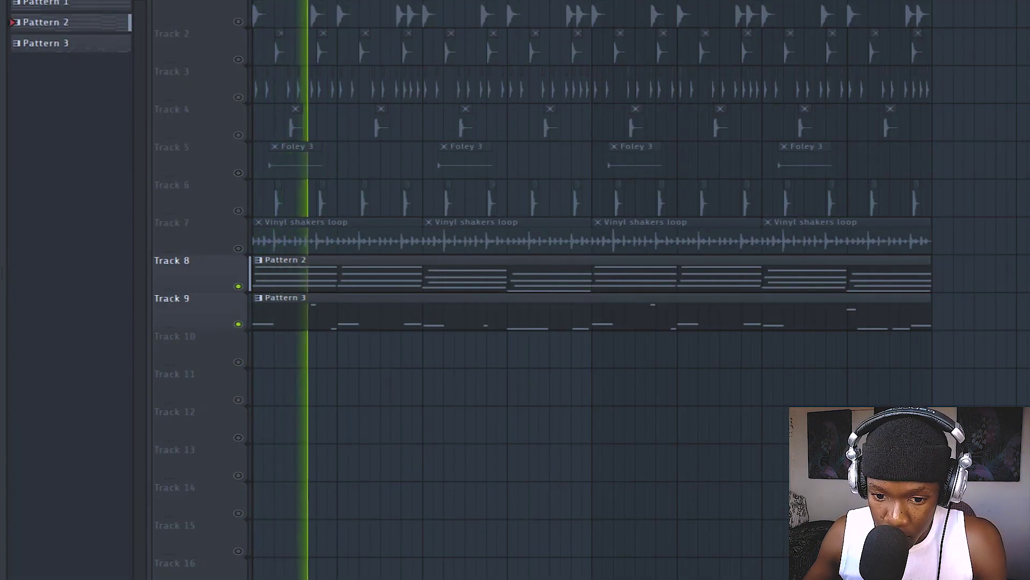
Play the soloed chords together with the Bass - Fav channel to check how they fit
drag(2, 397, 140, 11)
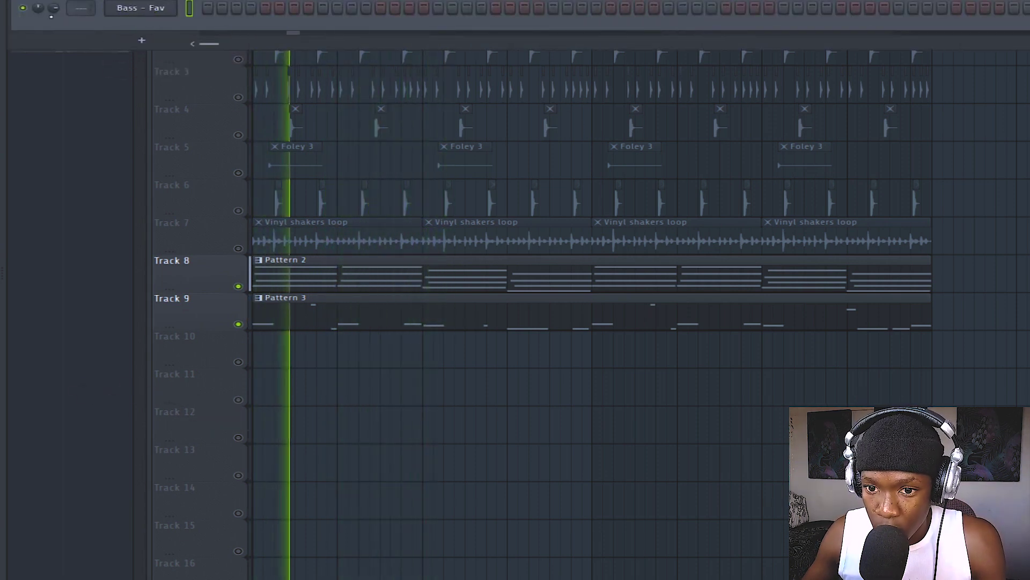
click(236, 0)
key(space)
key(ctrl+Up)
key(space)
scroll(265, 1, up, 3)
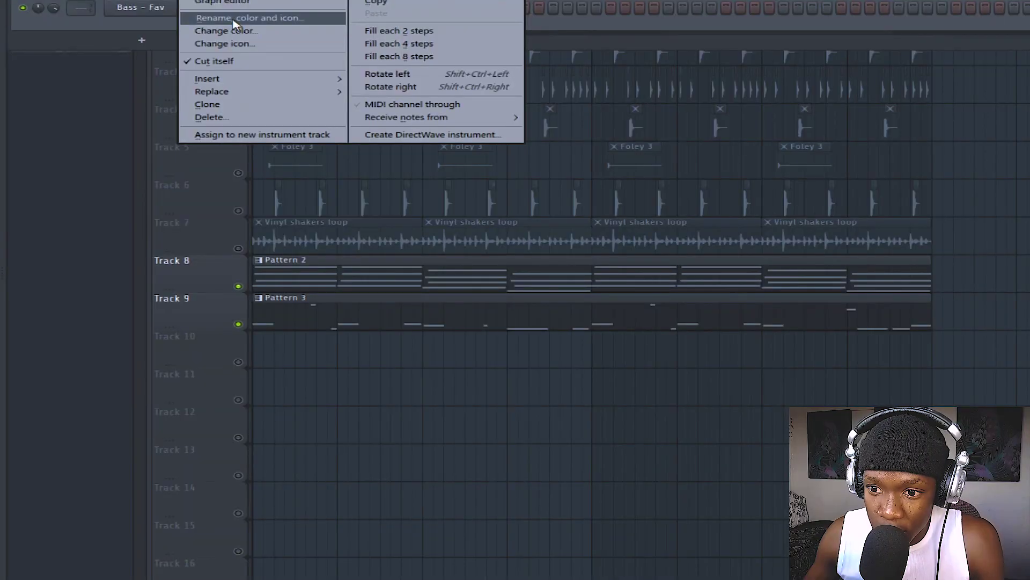
Rename the chord and bass channels CHORDS and BASS and route them to their own mixer tracks
click(233, 20)
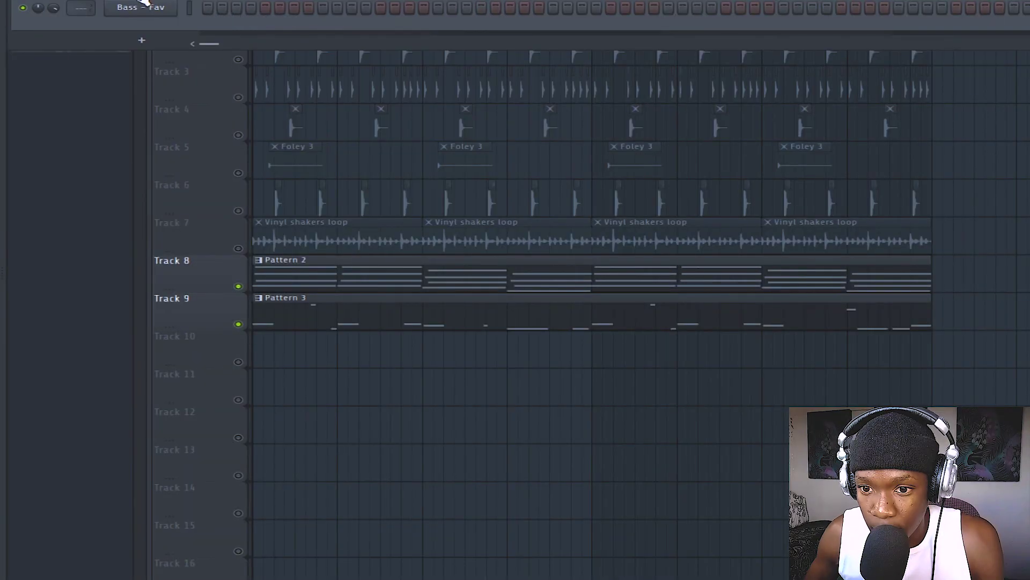
click(153, 13)
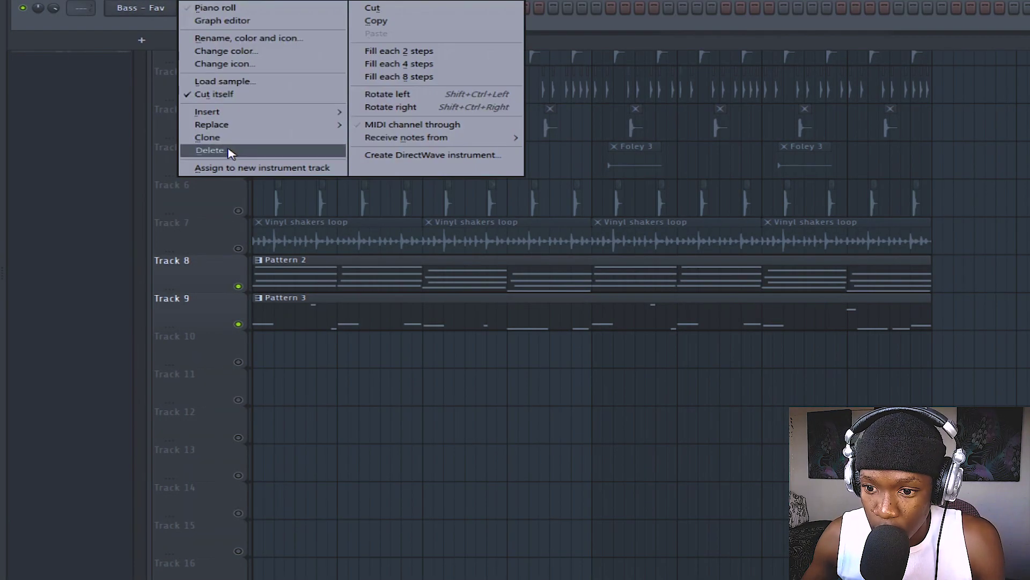
click(140, 9)
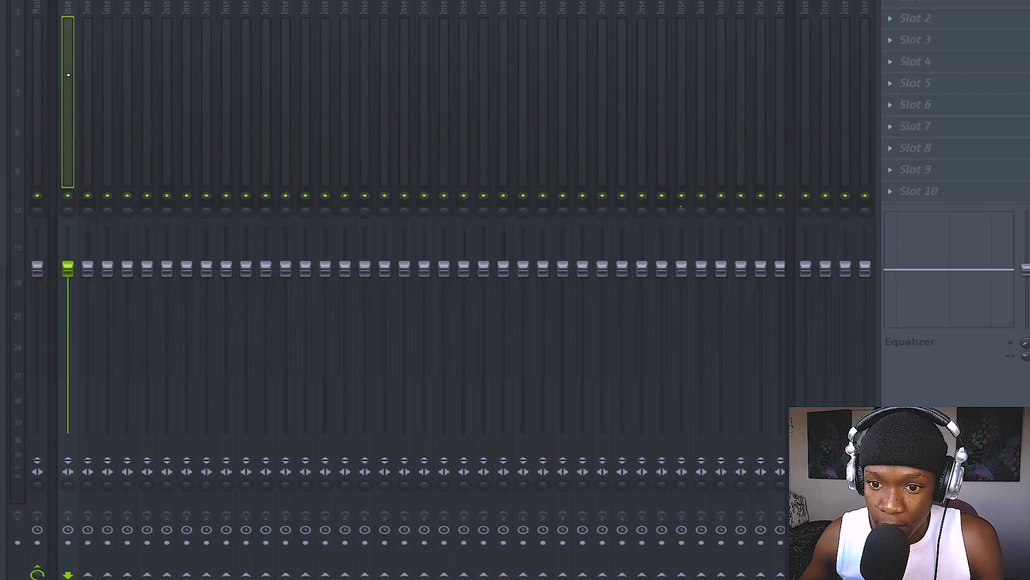
key(ctrl+l)
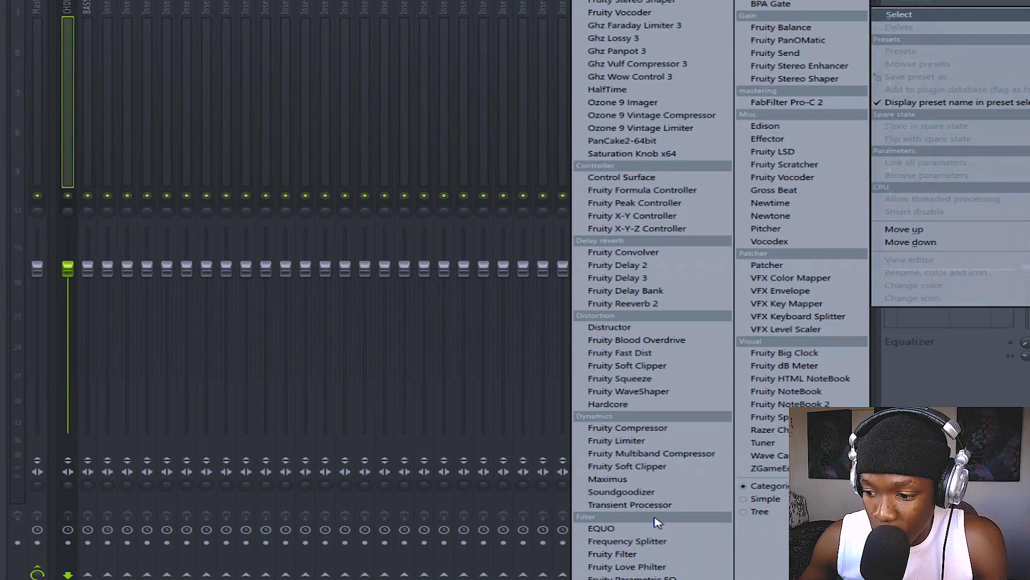
Add Fruity Parametric EQ 2 to the CHORDS track, cutting the lows, dipping the highs, and slightly boosting the low mids with band 4
click(644, 577)
key(space)
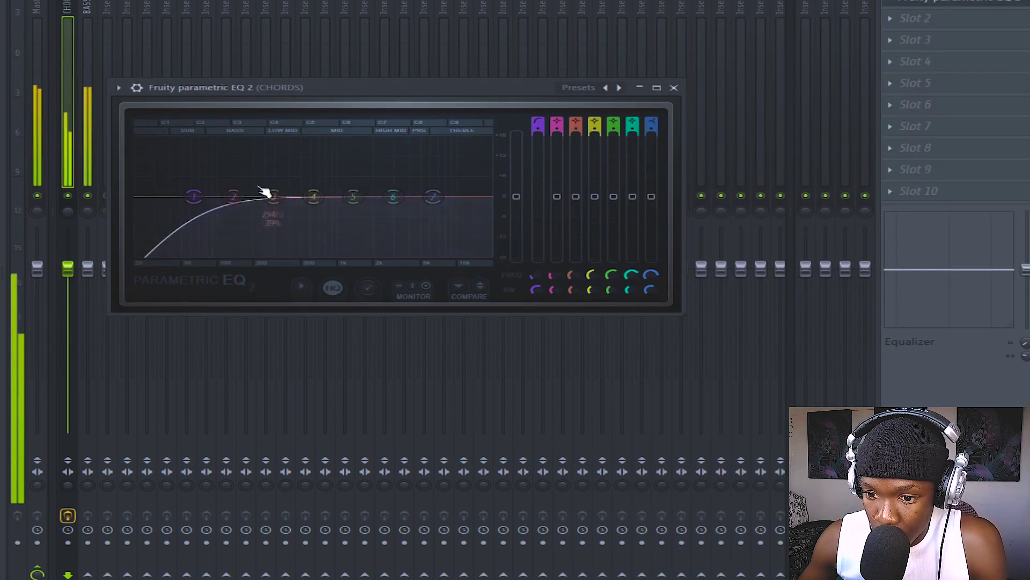
drag(193, 196, 253, 197)
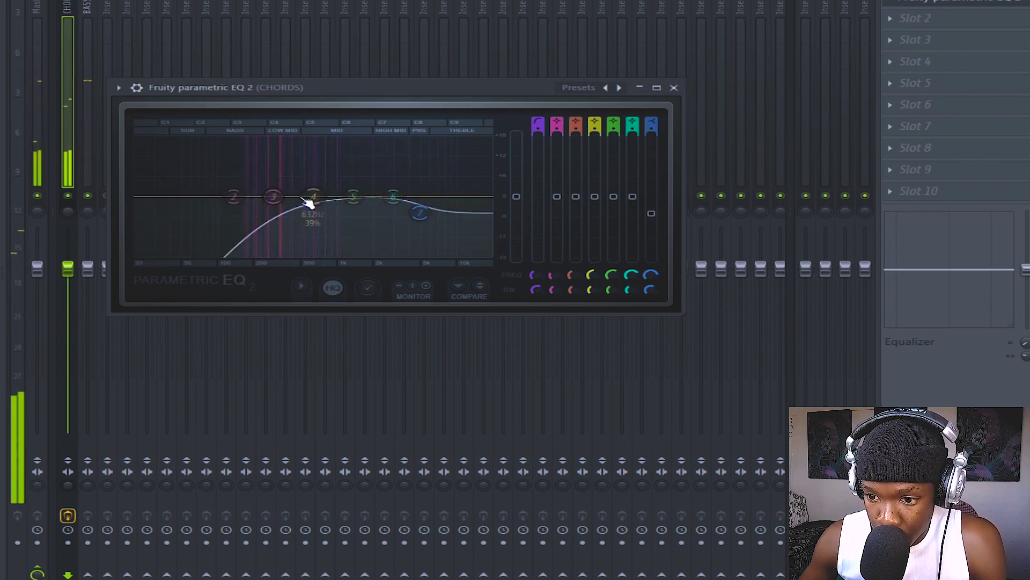
drag(291, 175, 292, 175)
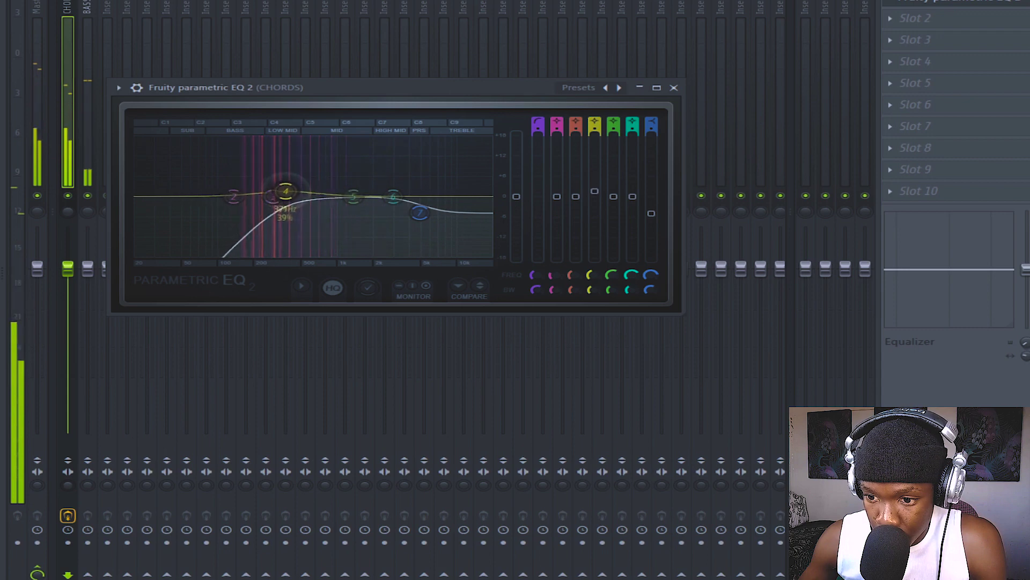
click(675, 89)
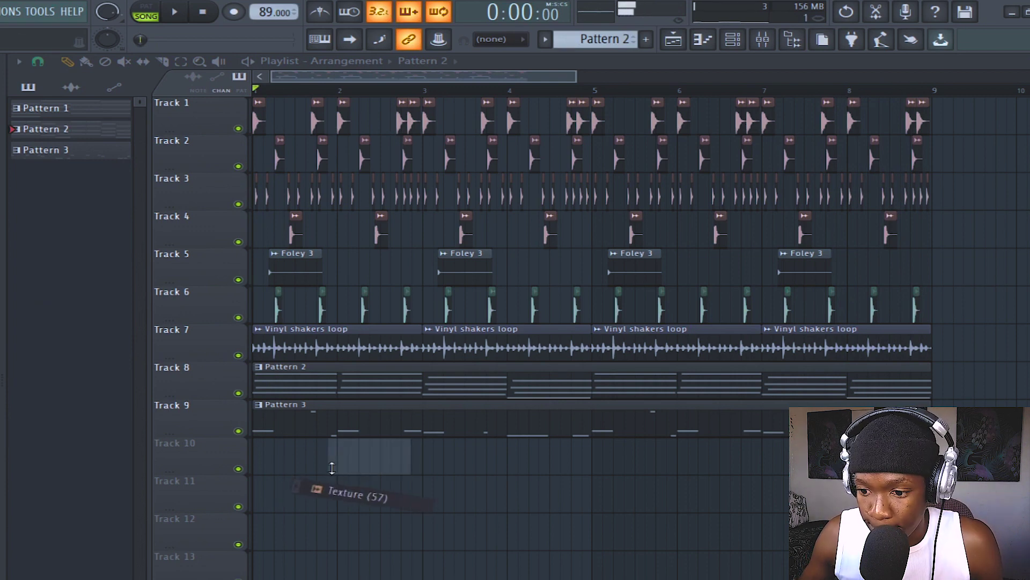
Place the Texture (57) sample on Track 10 from bar 1 and repeat it from bar 5
drag(332, 468, 332, 466)
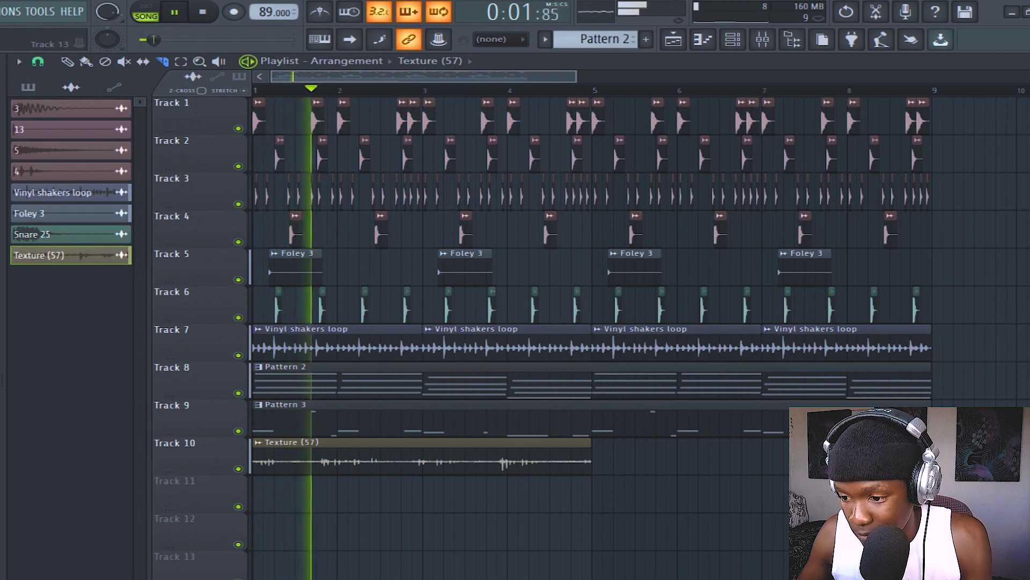
key(p)
click(597, 460)
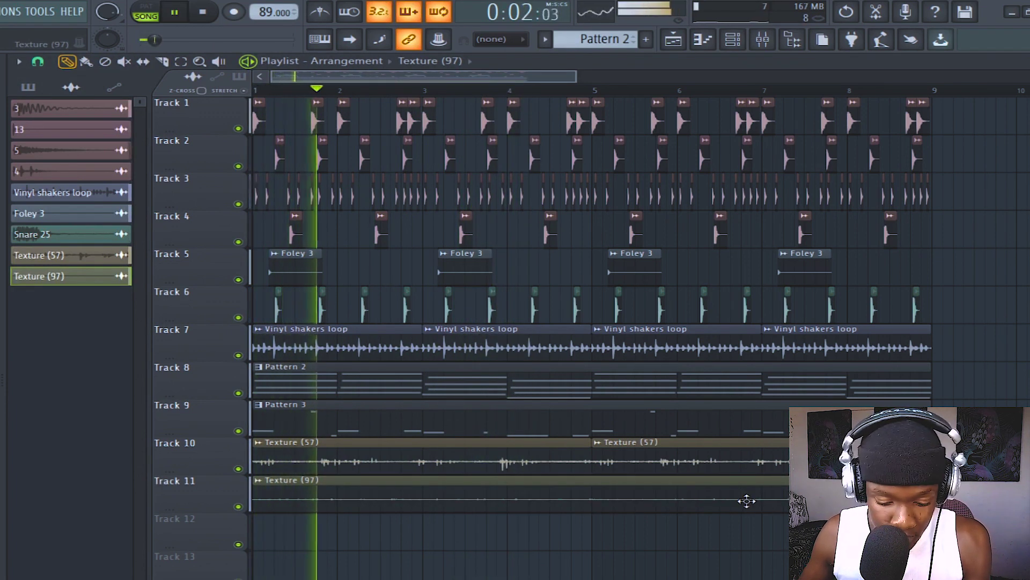
Trim the Texture (97) clip on Track 11 at bar 5, duplicate the four-bar piece into bars 5 to 8, and play it back
key(c)
click(588, 502)
key(ctrl+z)
click(592, 503)
key(p)
right_click(671, 510)
shift+drag(458, 498, 808, 497)
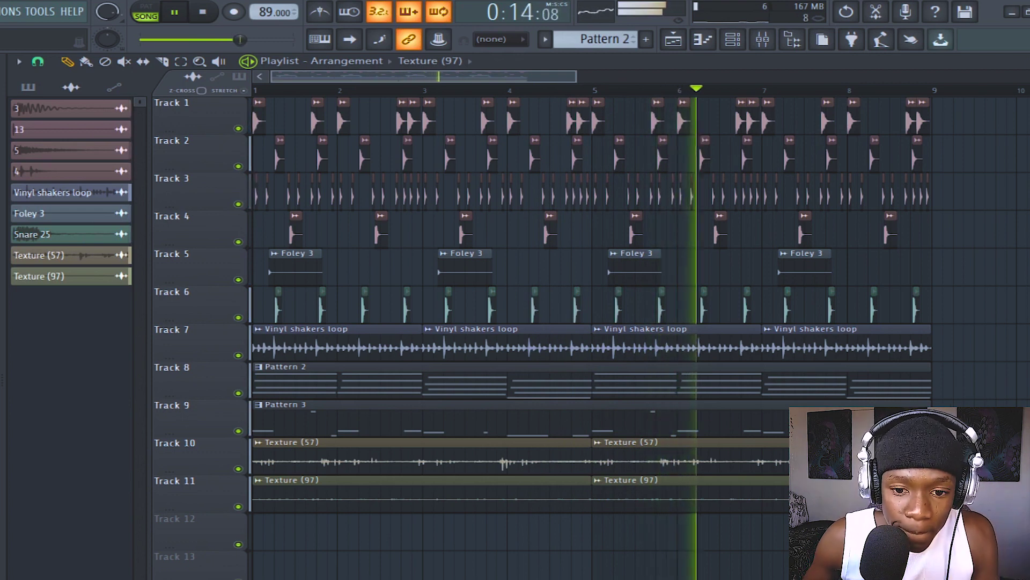
key(space)
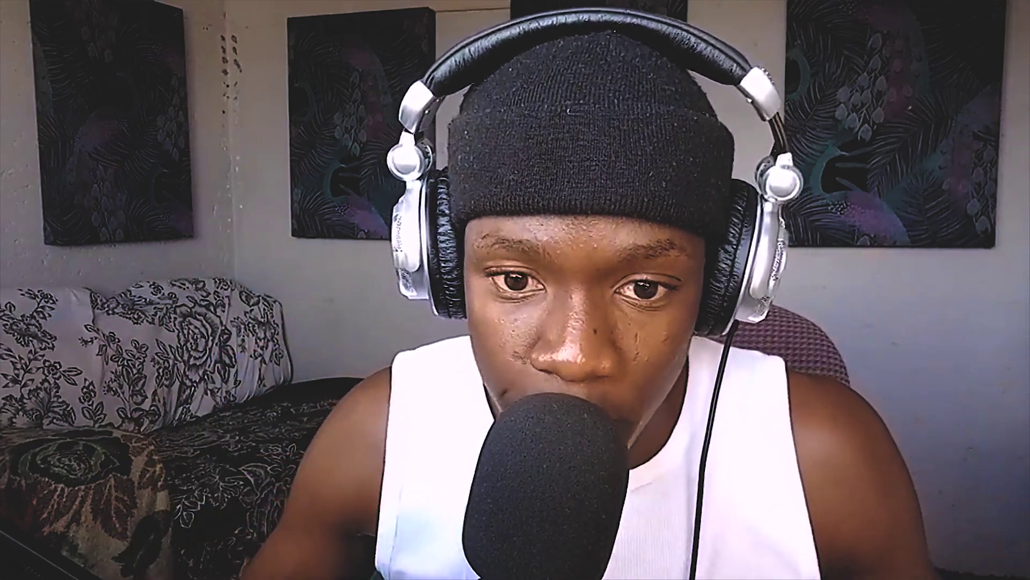
Copy the CHORDS notes into the Pad (4) channel and open them in its piano roll
drag(157, 121, 663, 344)
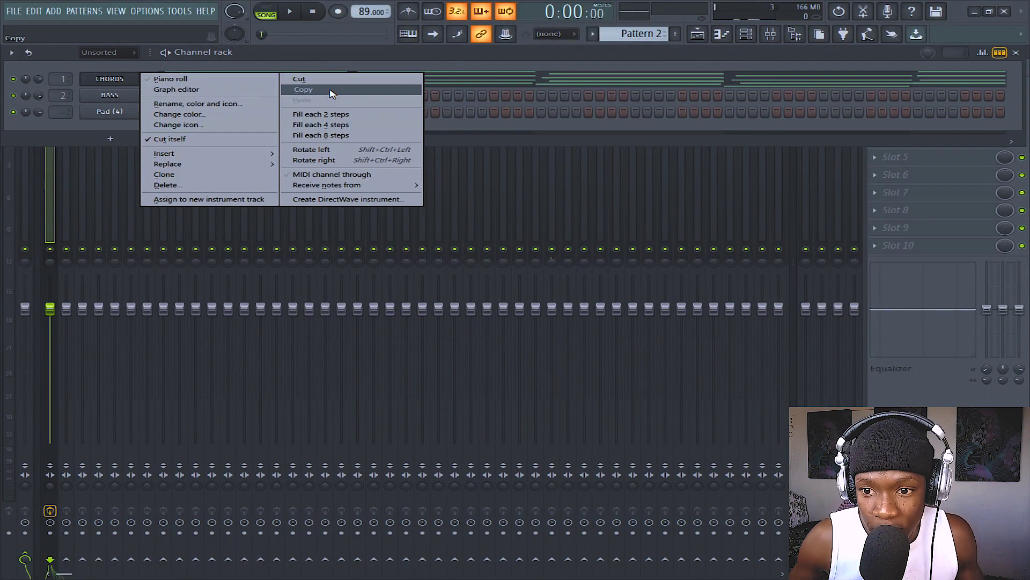
click(331, 92)
right_click(125, 119)
click(331, 130)
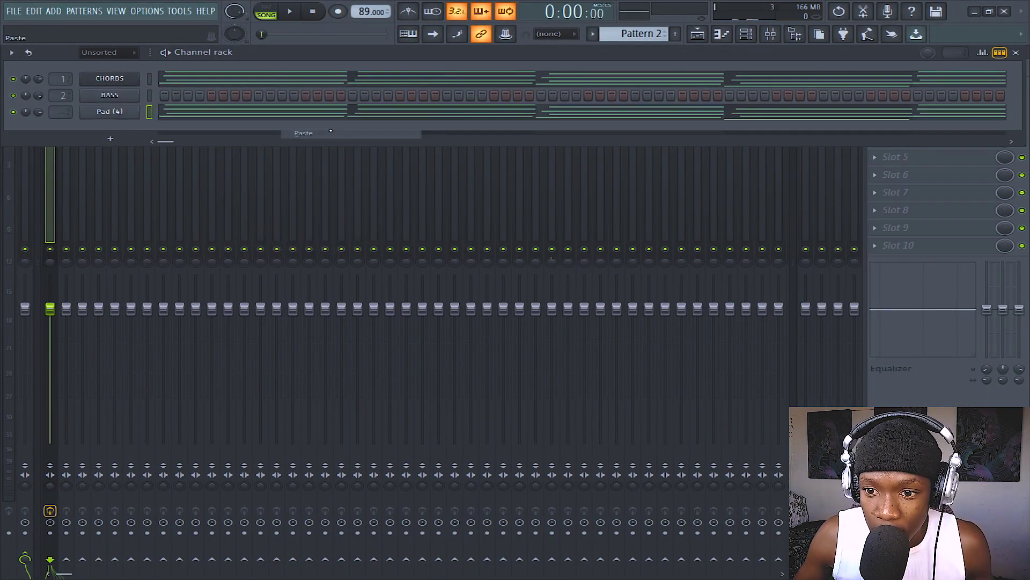
click(292, 119)
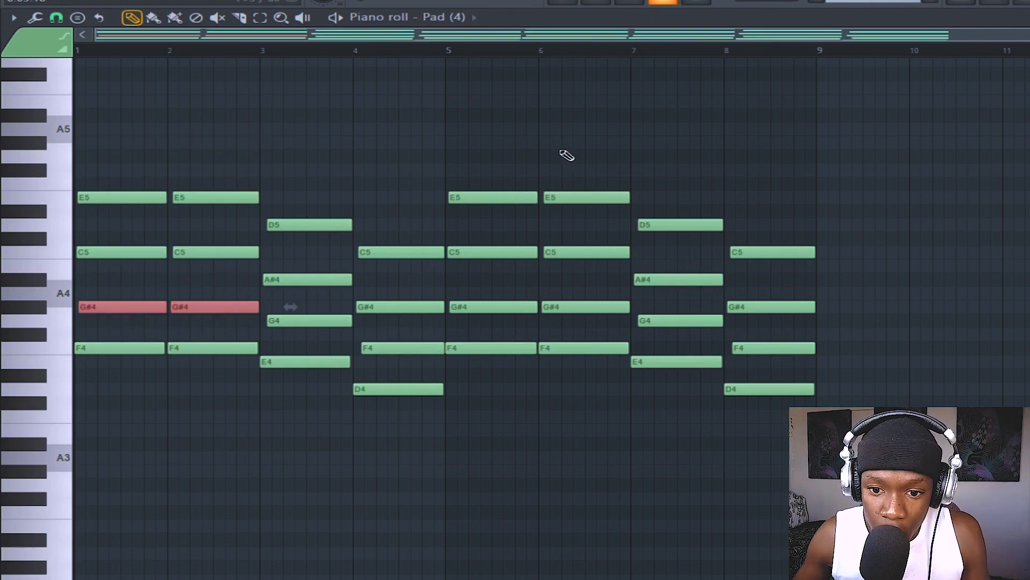
Transpose all the Pad (4) notes up one octave and play them back
drag(222, 165, 125, 193)
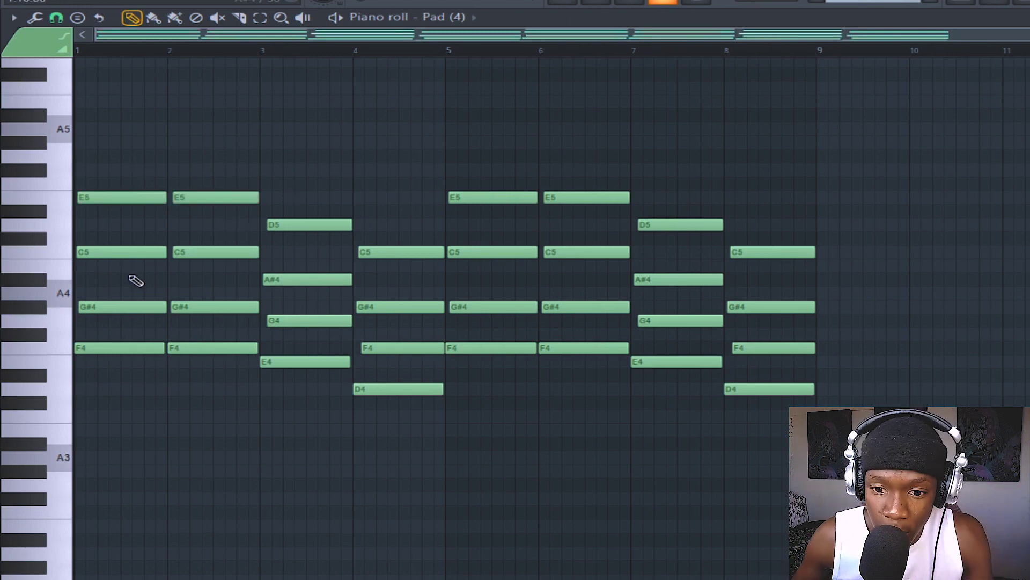
key(space)
key(space)
key(ctrl+Up)
key(space)
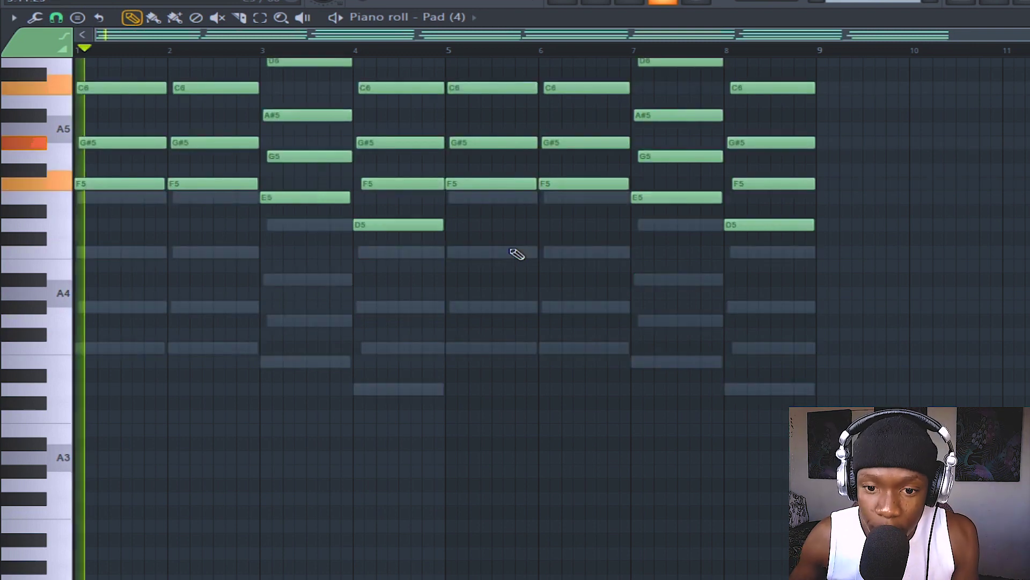
scroll(483, 317, up, 3)
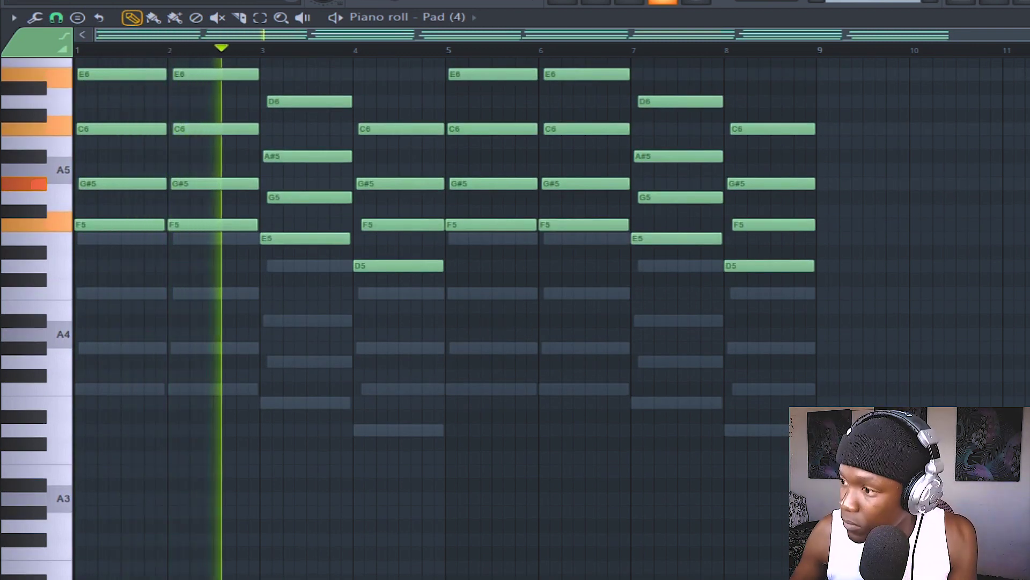
Raise the Pad (4) sample's boost and shape its volume envelope with no attack and a longer hold
key(F7)
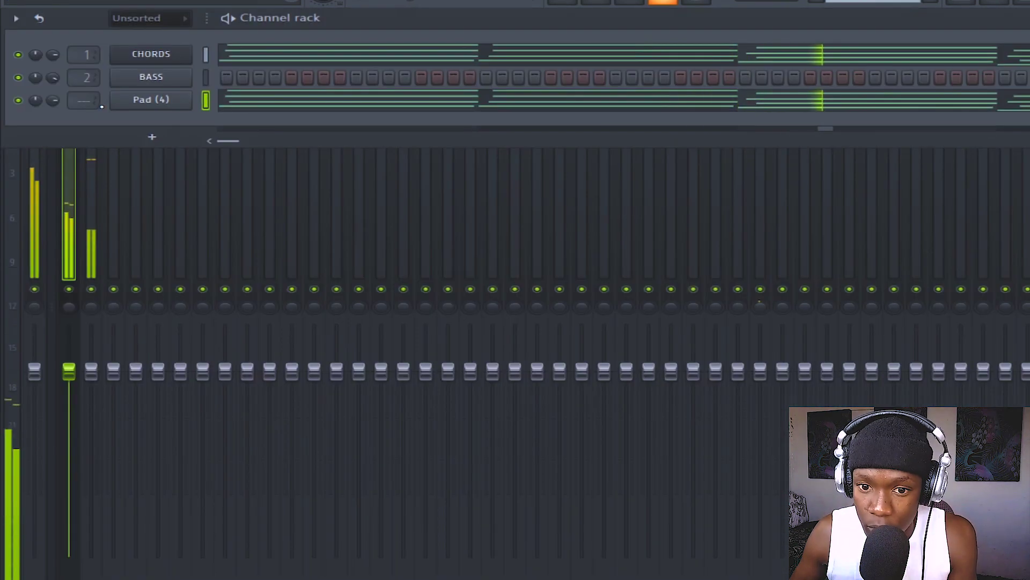
click(153, 100)
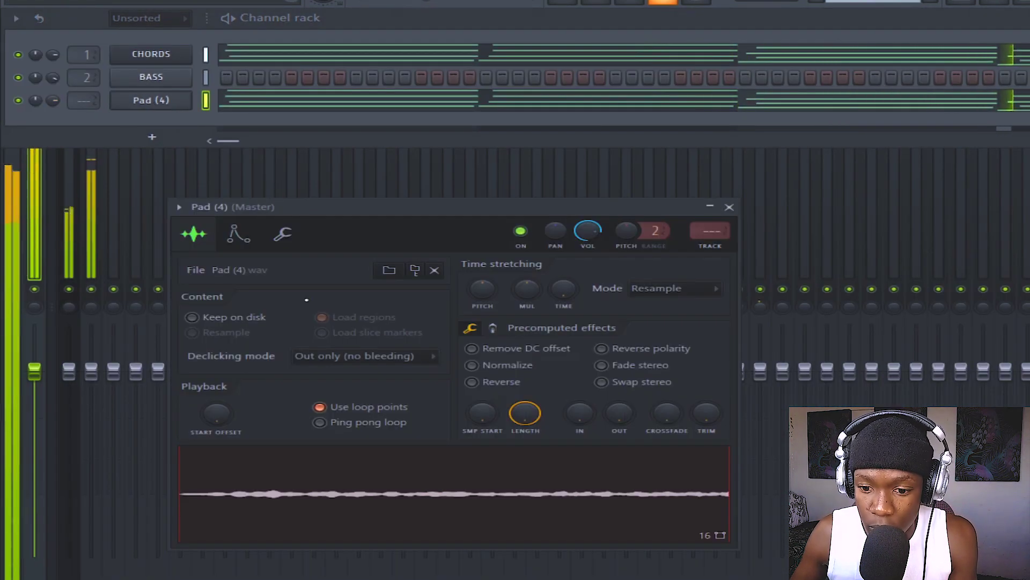
click(492, 328)
drag(483, 356, 482, 333)
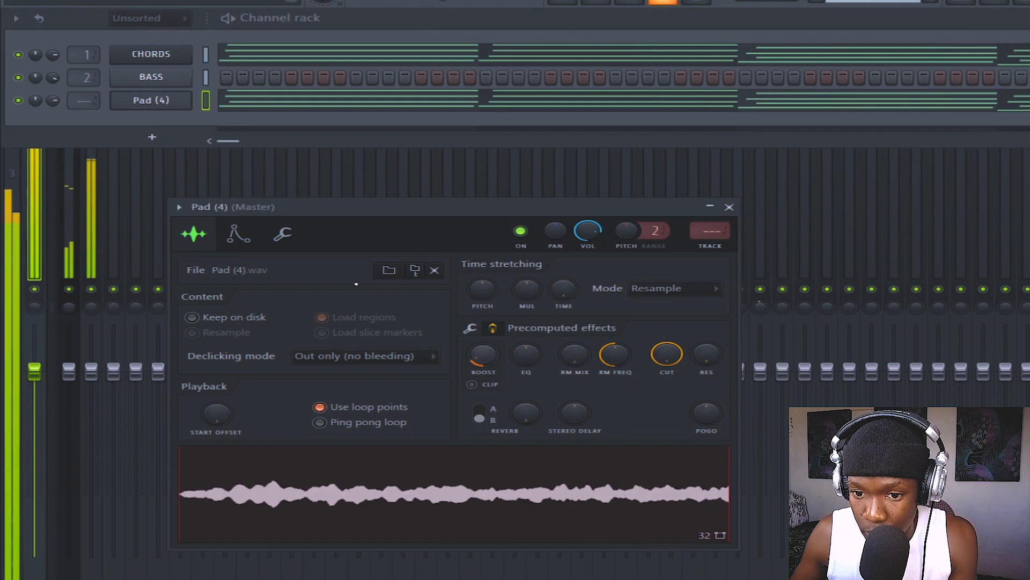
click(234, 233)
drag(214, 304, 186, 305)
drag(215, 305, 345, 295)
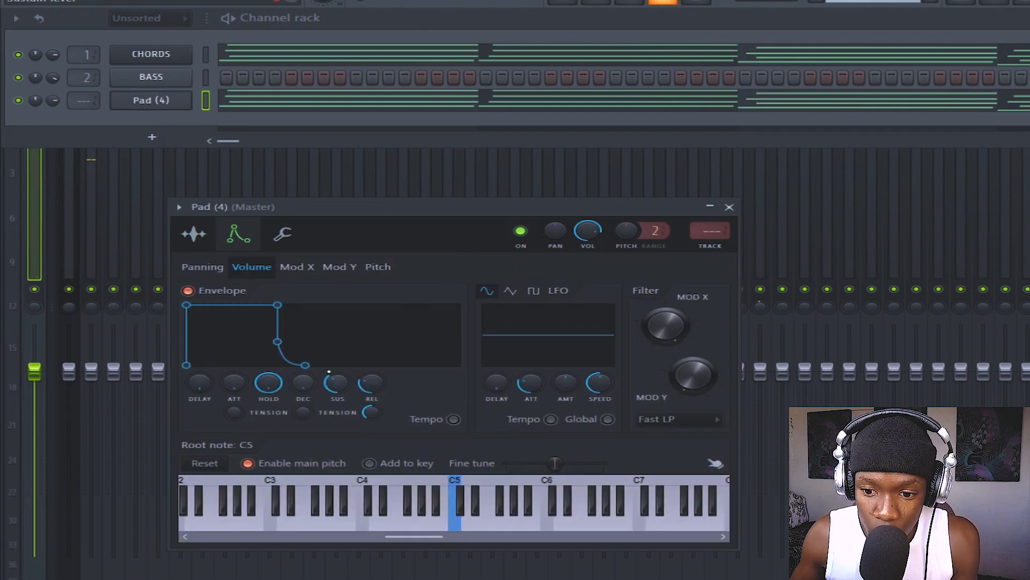
Try the Pad (4) E6 notes in bars 1 and 2 an octave lower, and move them back up
click(302, 104)
key(space)
key(ctrl+a)
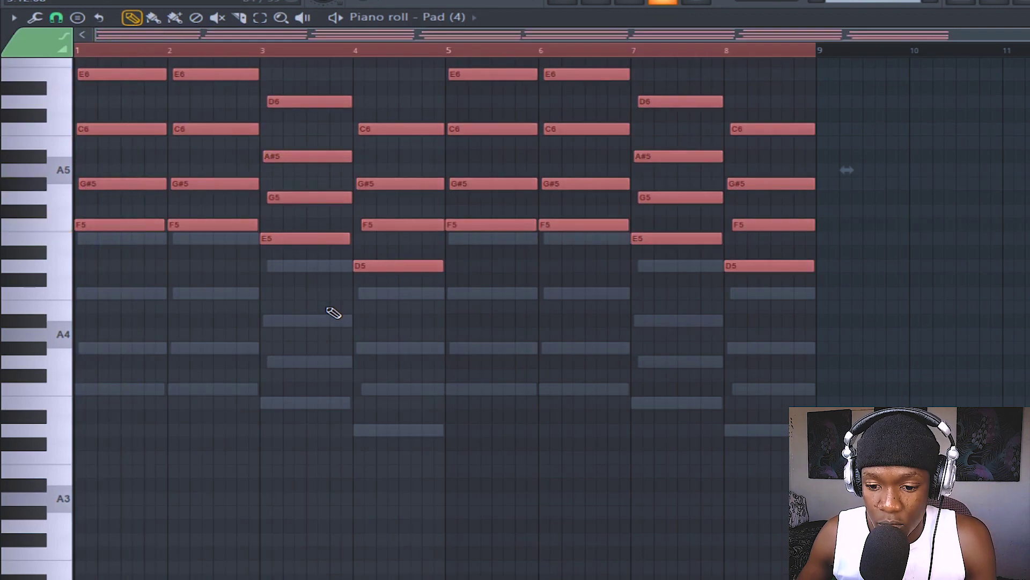
scroll(225, 300, up, 1)
key(space)
key(ctrl+d)
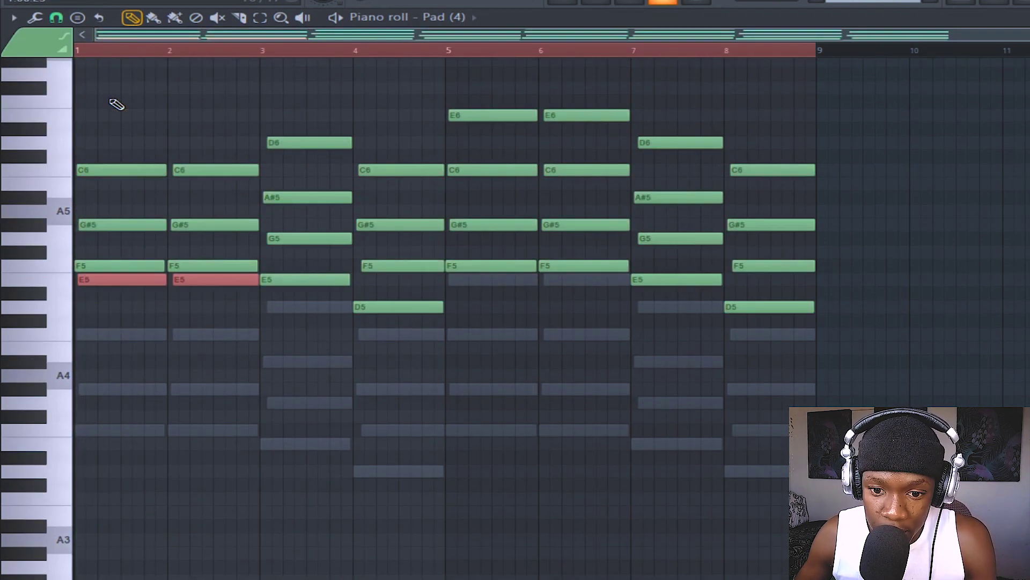
key(space)
key(ctrl+Up)
key(space)
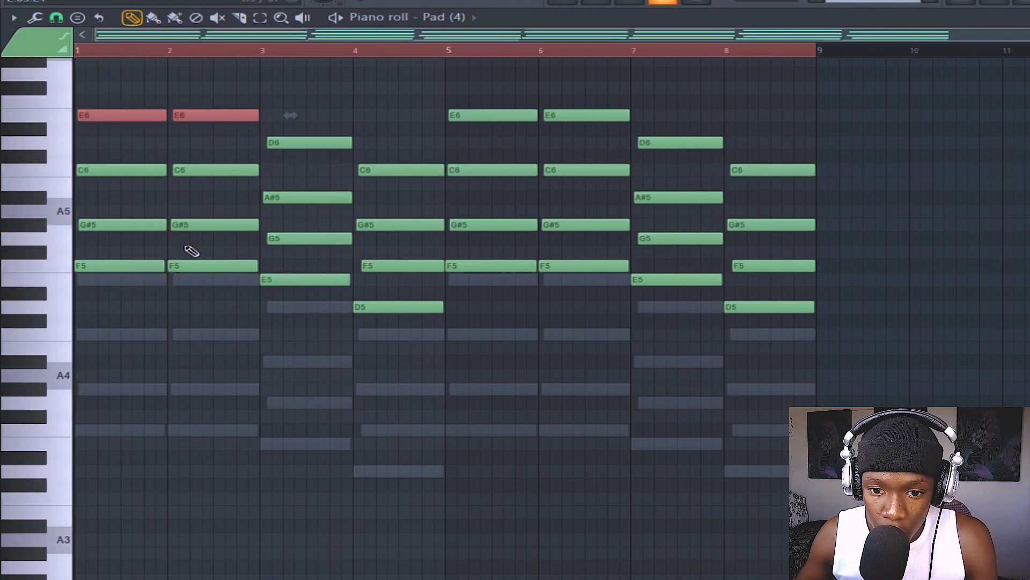
Try the Pad (4) F5 and G#5 notes in bars 1 and 2 an octave higher, and restore both
key(ctrl+Up)
key(ctrl+Down)
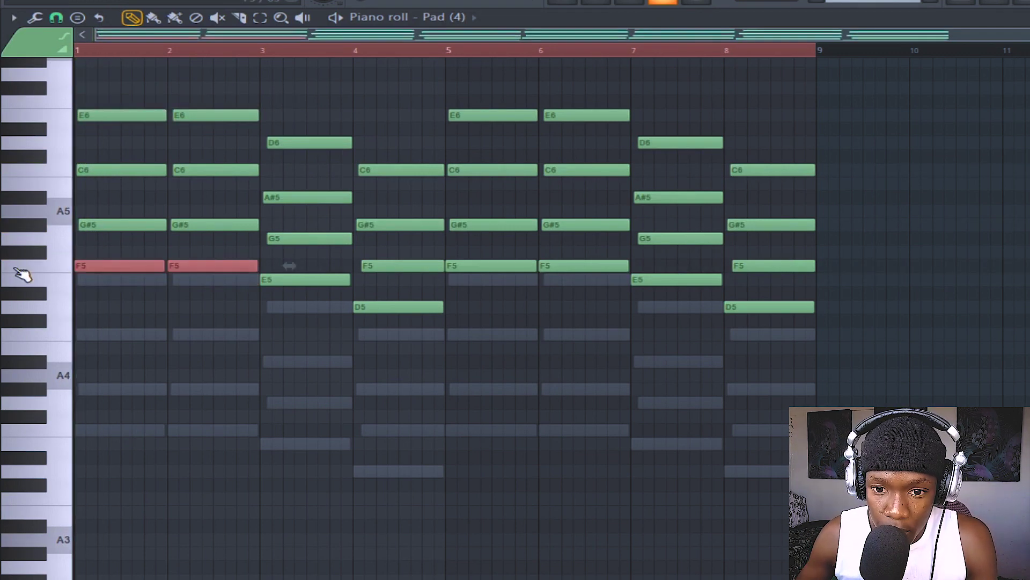
key(ctrl+Up)
key(space)
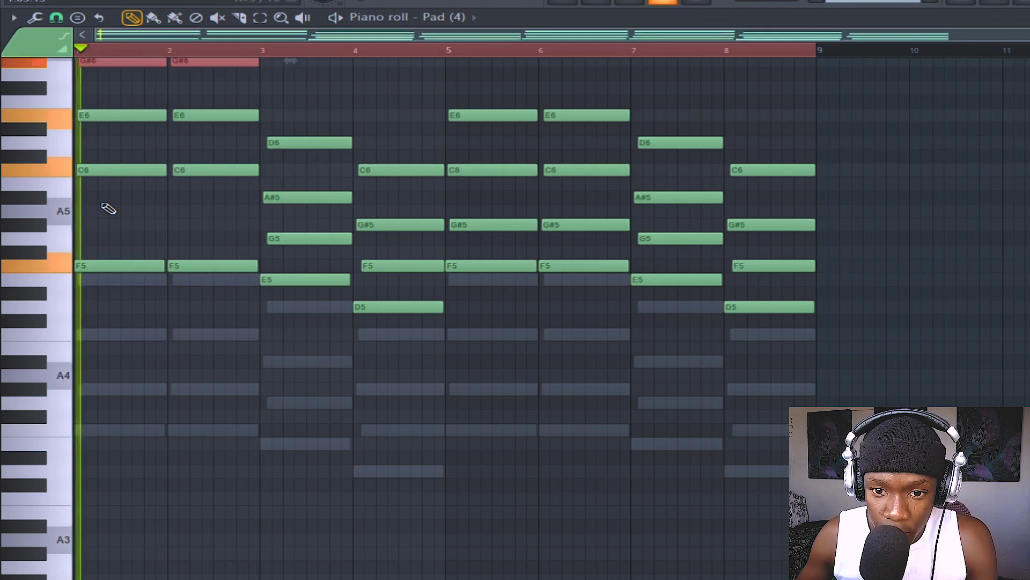
scroll(324, 305, up, 2)
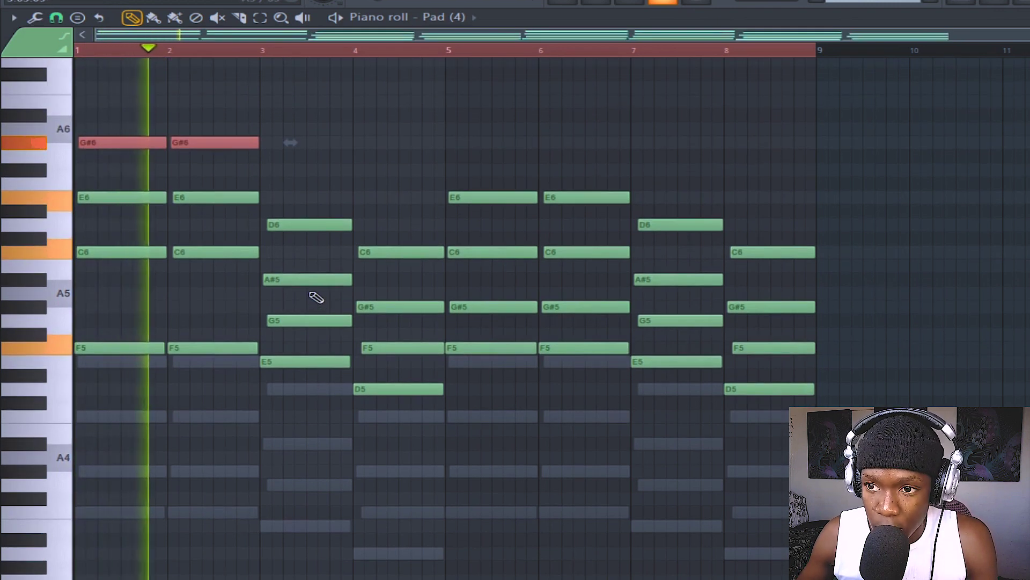
key(ctrl+Down)
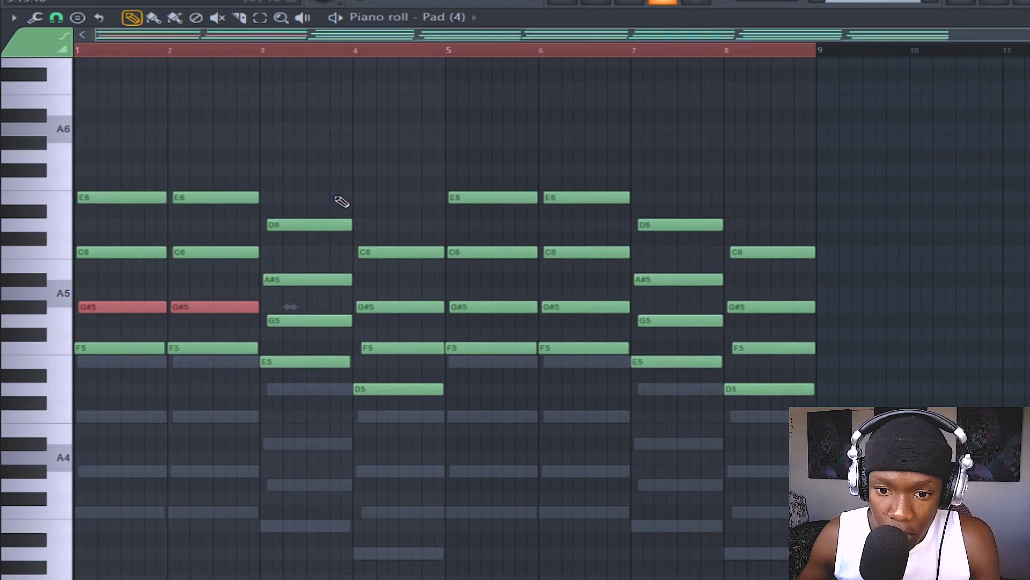
Lower the Pad (4) C6 notes in bars 1 and 2 and the A#5 note in bar 3 by an octave
key(ctrl+Down)
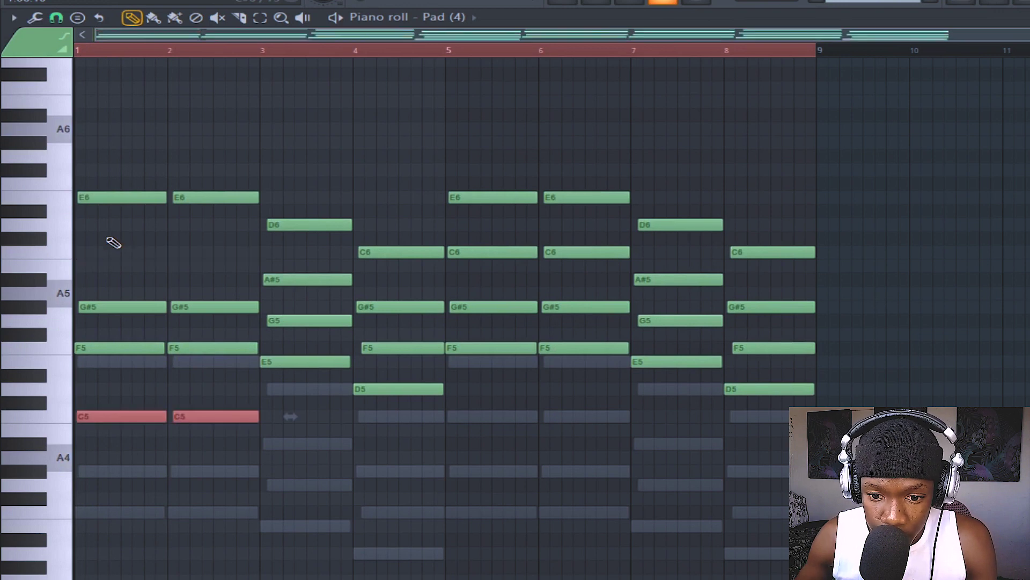
key(space)
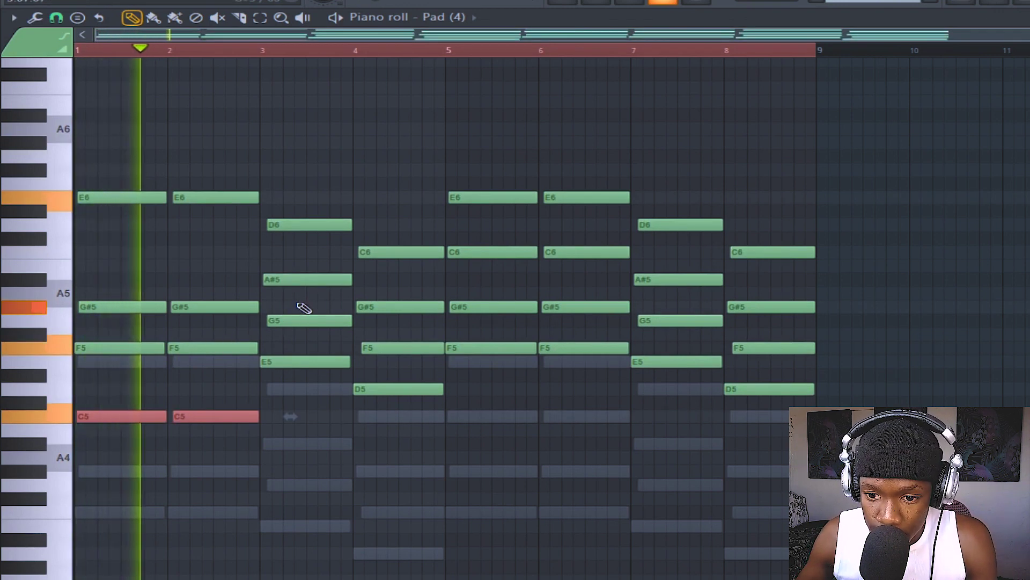
click(314, 279)
key(ctrl+Down)
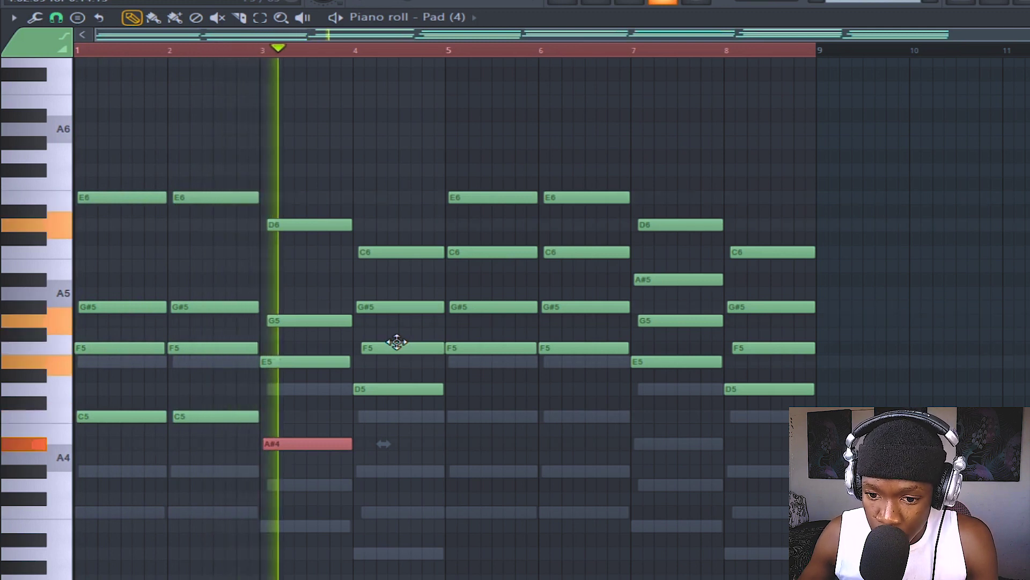
Lower the Pad (4) G#5 notes in bars 4 and 8, C6 notes in bars 5 and 6, and A#5 in bar 7 by an octave
drag(380, 323, 396, 304)
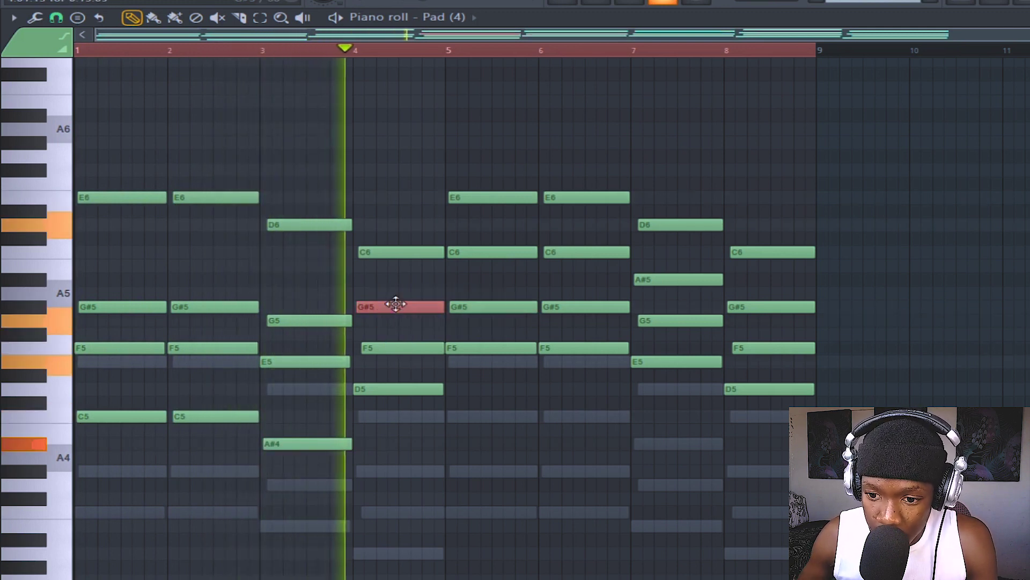
click(396, 305)
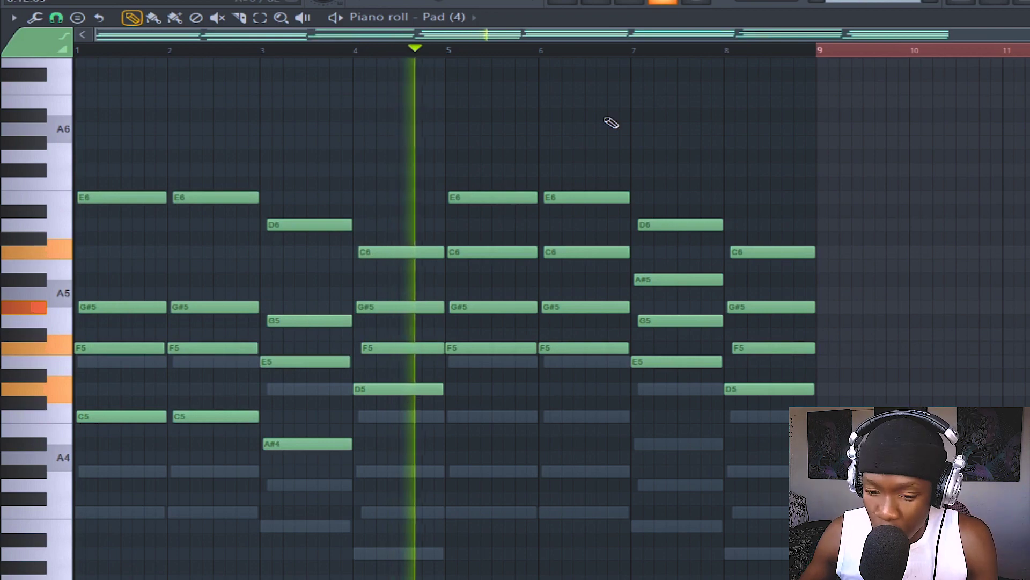
ctrl+click(370, 304)
ctrl+shift+click(508, 251)
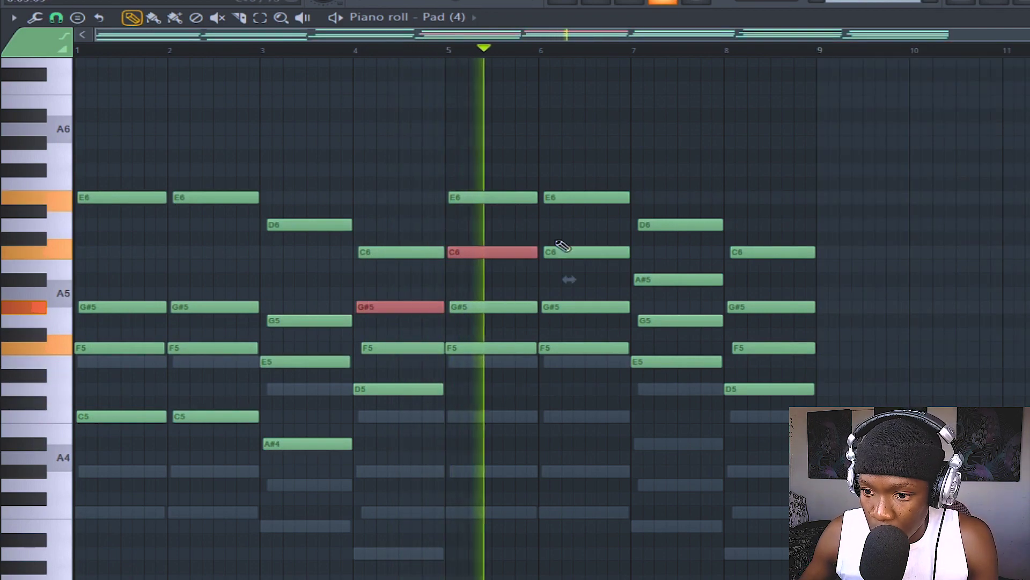
shift+click(560, 251)
shift+click(679, 279)
shift+click(771, 306)
key(ctrl+Down)
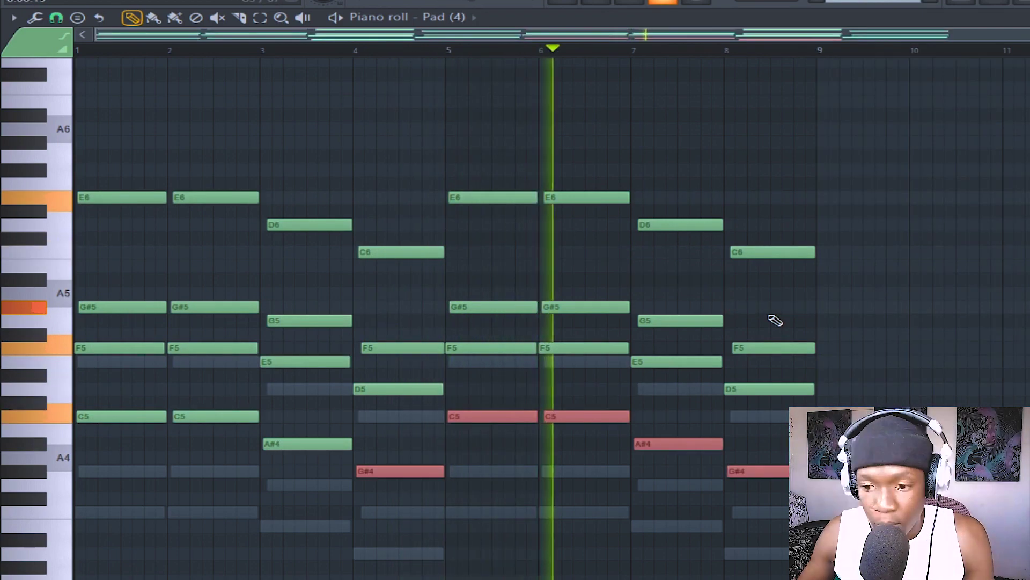
ctrl+click(679, 292)
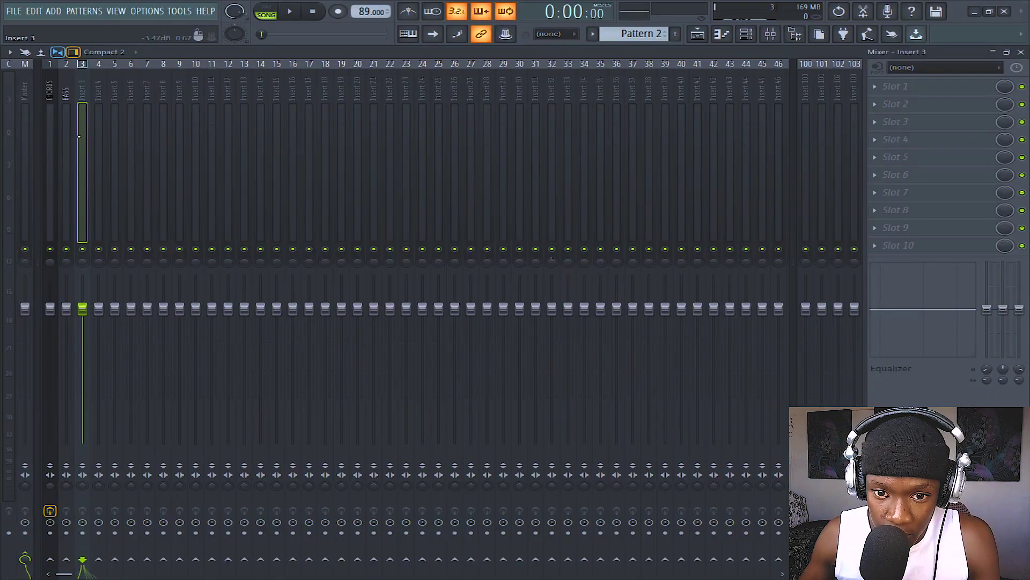
Move the PAD mixer track ahead of BASS and add Fruity Parametric EQ 2 to its first effect slot
key(alt+Left)
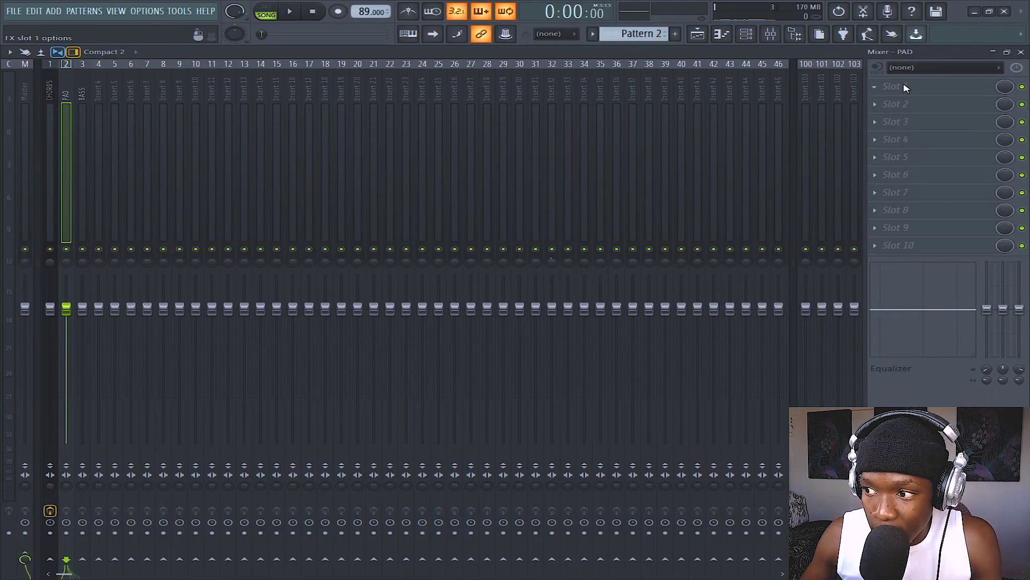
click(910, 87)
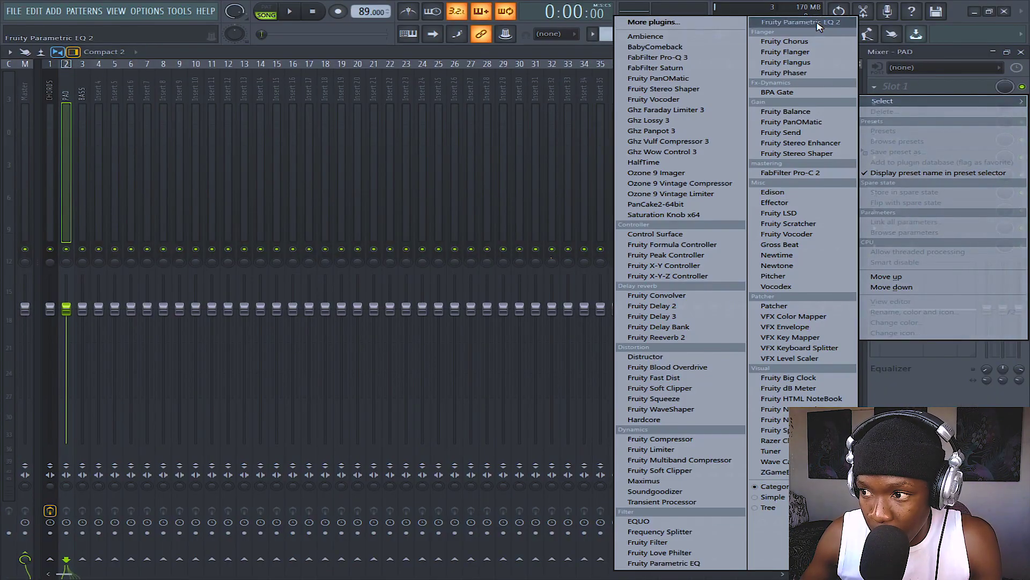
click(703, 520)
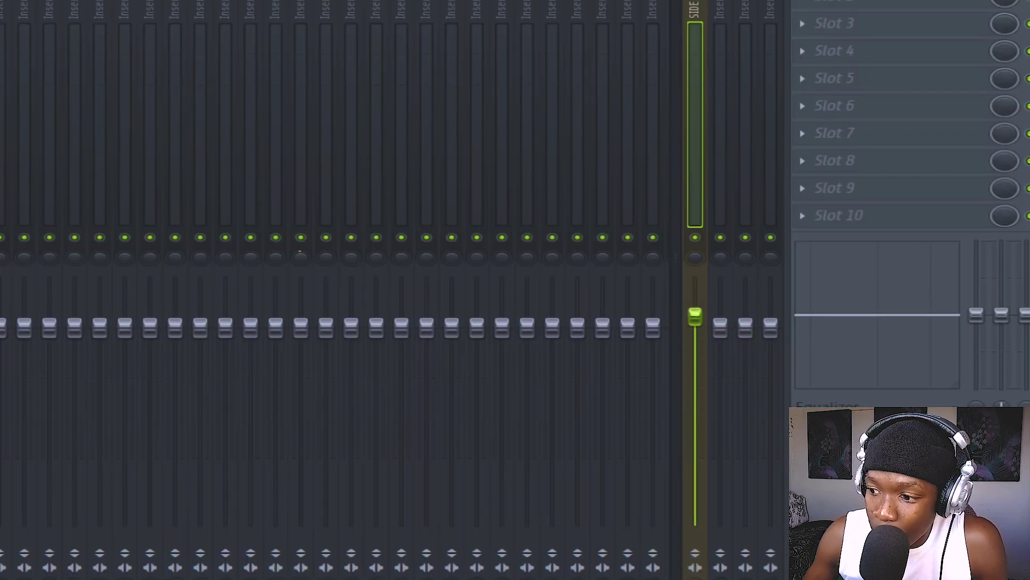
Bring up the SIDE CHAIN volume automation clip in the playlist and make Tracks 1 and 2 taller for editing
drag(695, 317, 695, 357)
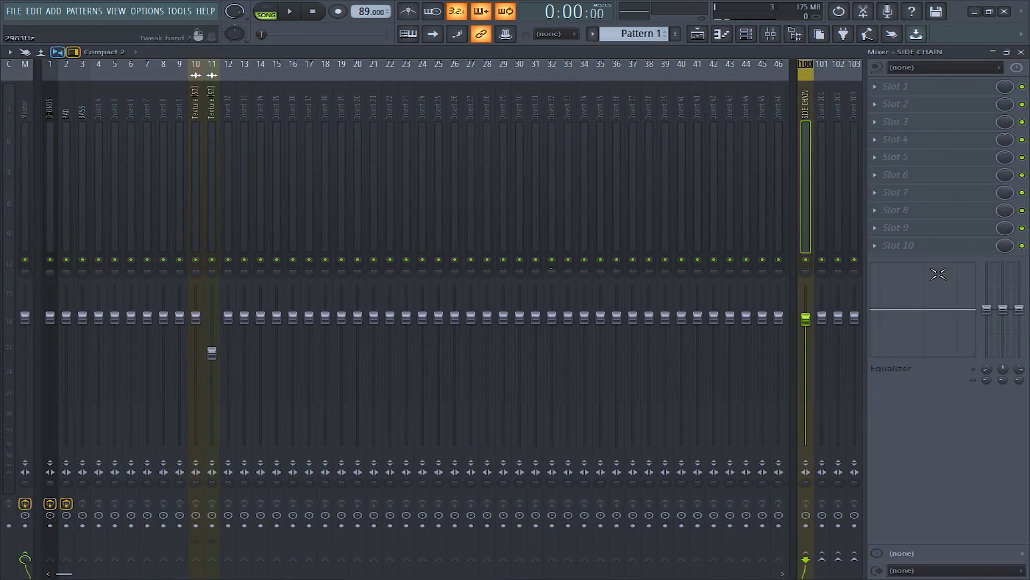
click(1022, 51)
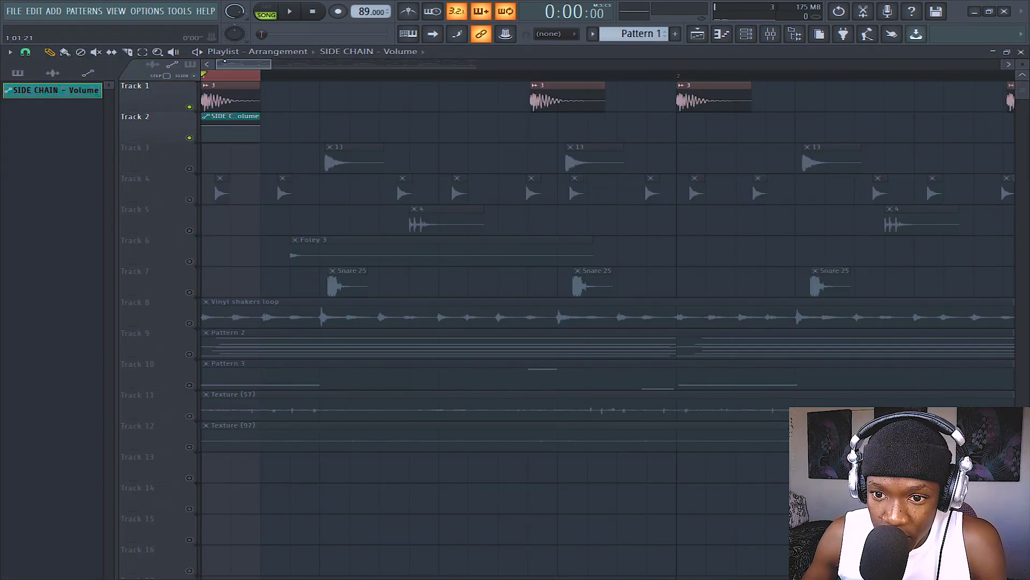
scroll(226, 78, up, 3)
scroll(240, 97, up, 2)
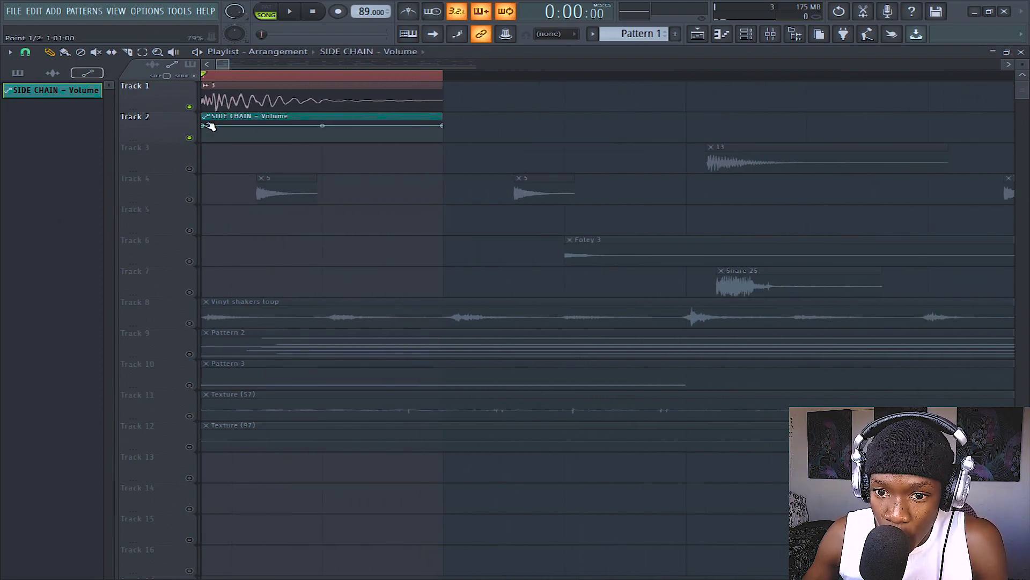
scroll(211, 82, up, 1)
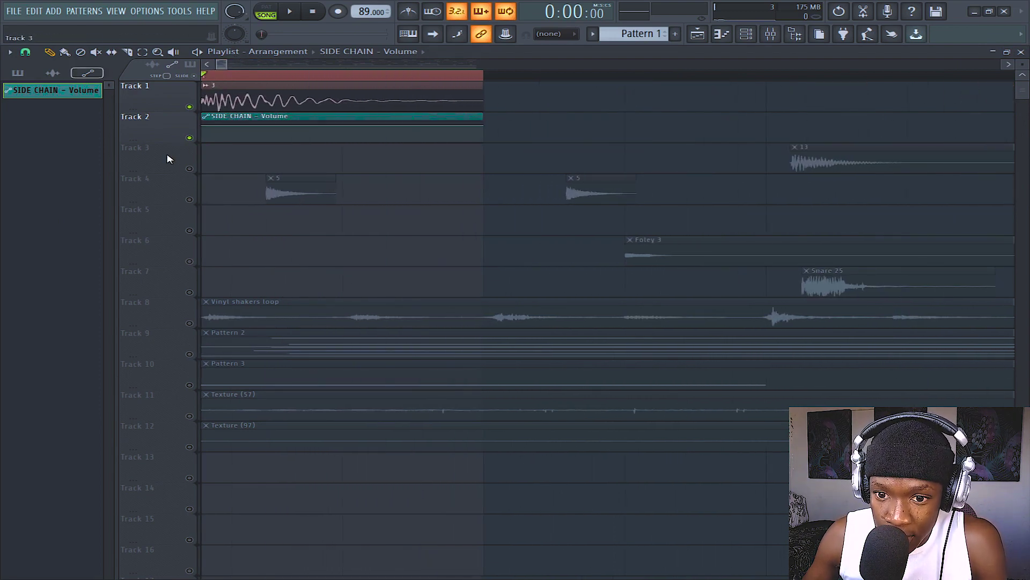
drag(163, 144, 163, 158)
Shape the SIDE CHAIN - Volume clip into a quick dip with a gradual rise through an added point, ending at the kick clip's length
drag(349, 220, 349, 217)
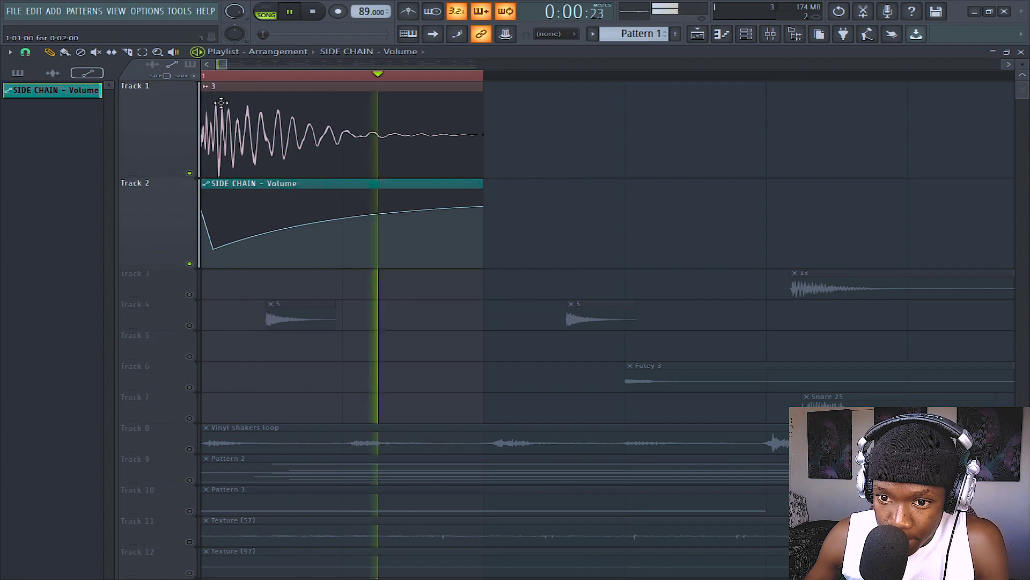
drag(348, 218, 413, 214)
right_click(337, 207)
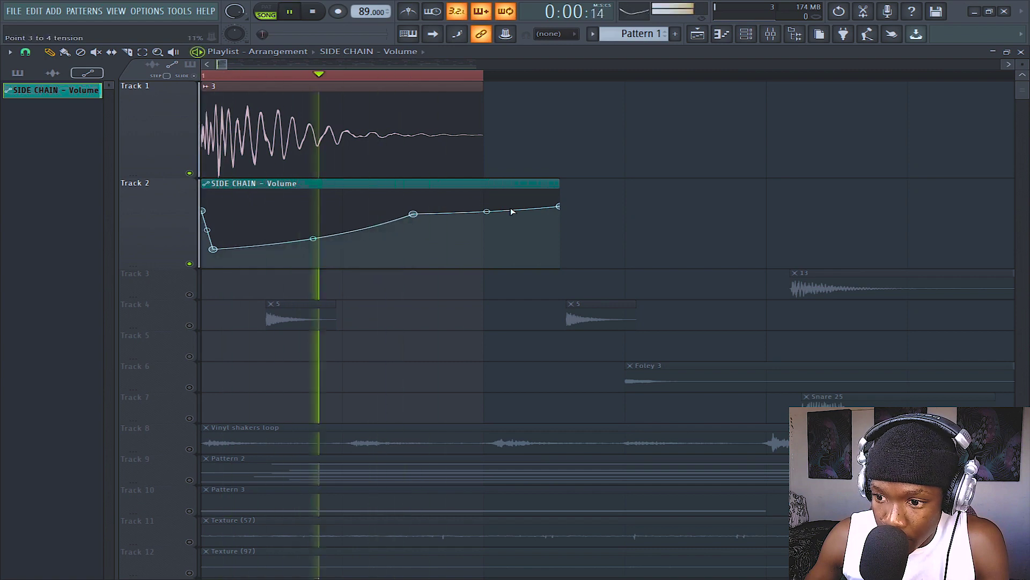
key(space)
drag(560, 207, 524, 208)
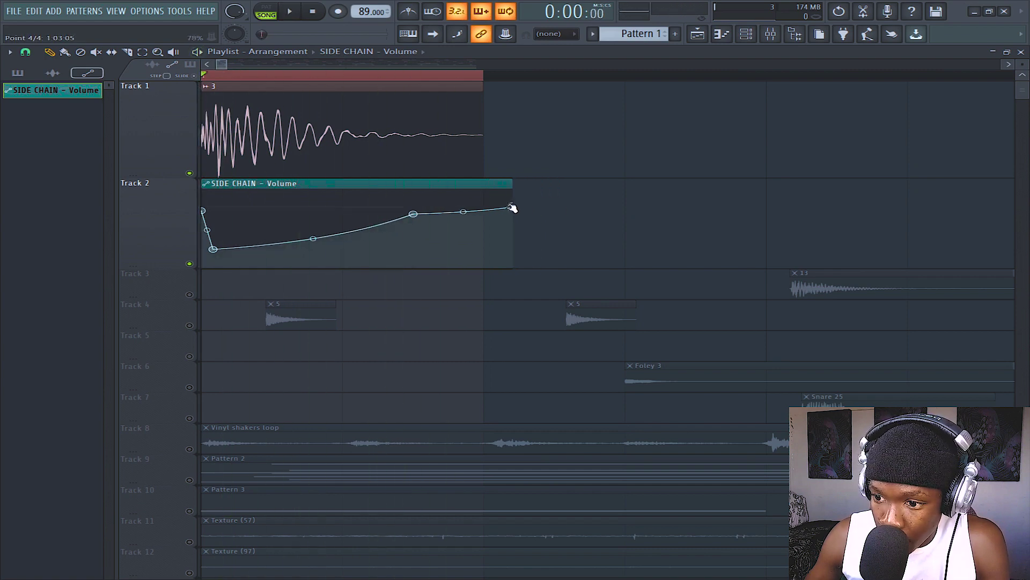
Paste the copied 80% value onto the first point of the SIDE CHAIN - Volume clip and play the loop
right_click(203, 210)
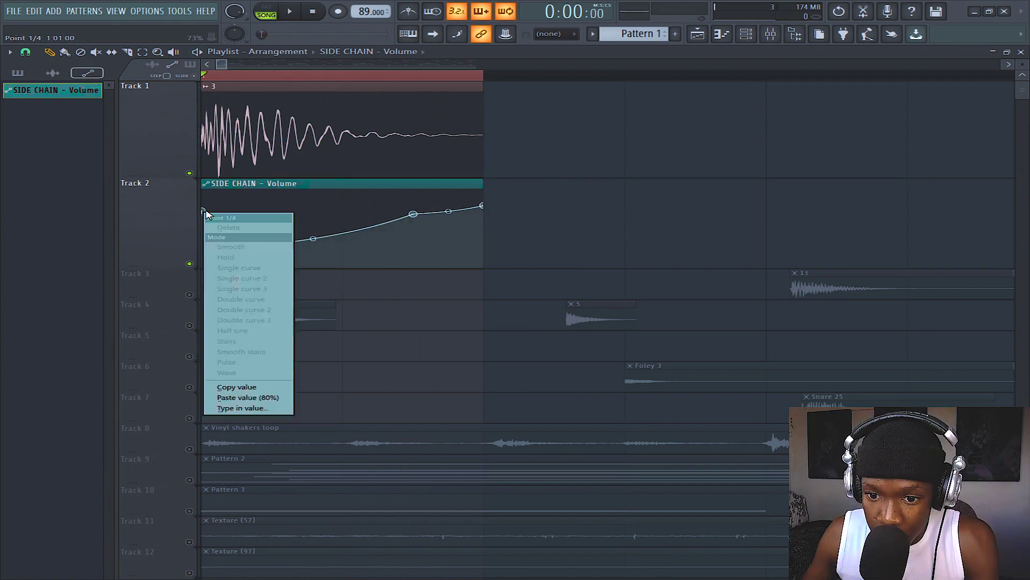
click(242, 398)
key(space)
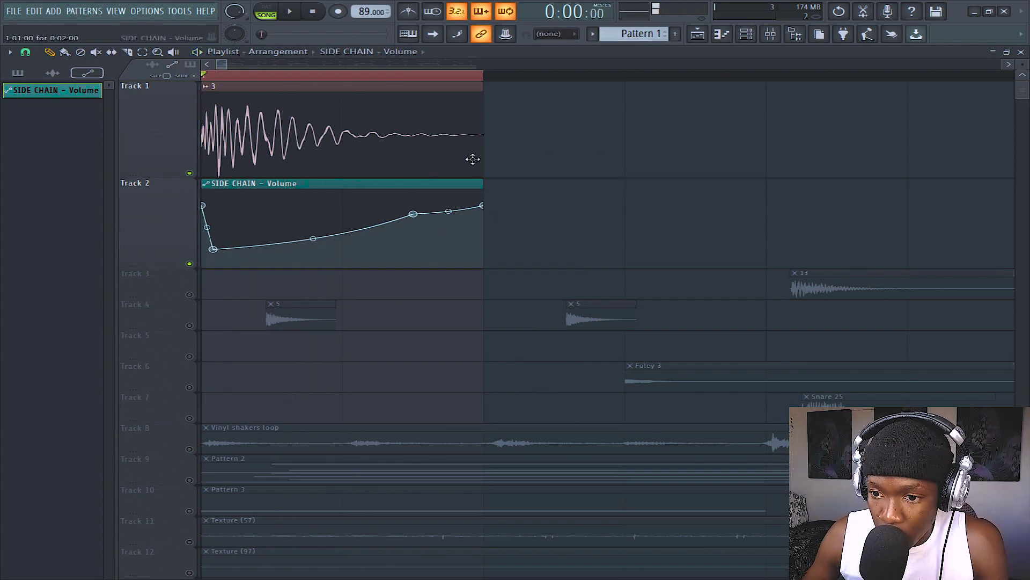
key(space)
Play the kick loop with the mixer in view and check how the automation moves the SIDE CHAIN fader
click(770, 35)
key(space)
drag(806, 318, 806, 394)
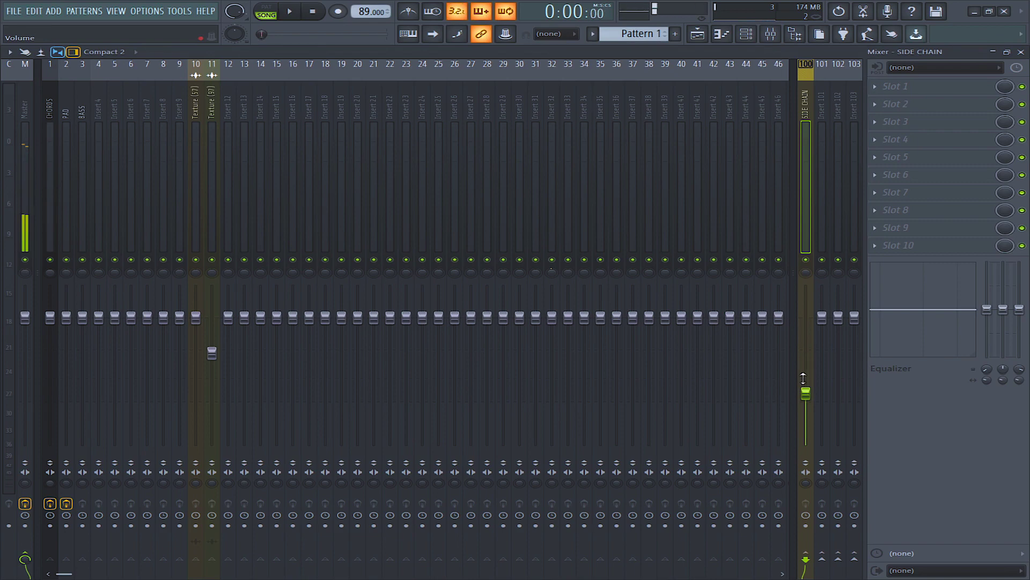
key(space)
Copy the SIDE CHAIN - Volume clip to every kick, aligned with each kick's start, and overlay the copies on Track 1
click(771, 36)
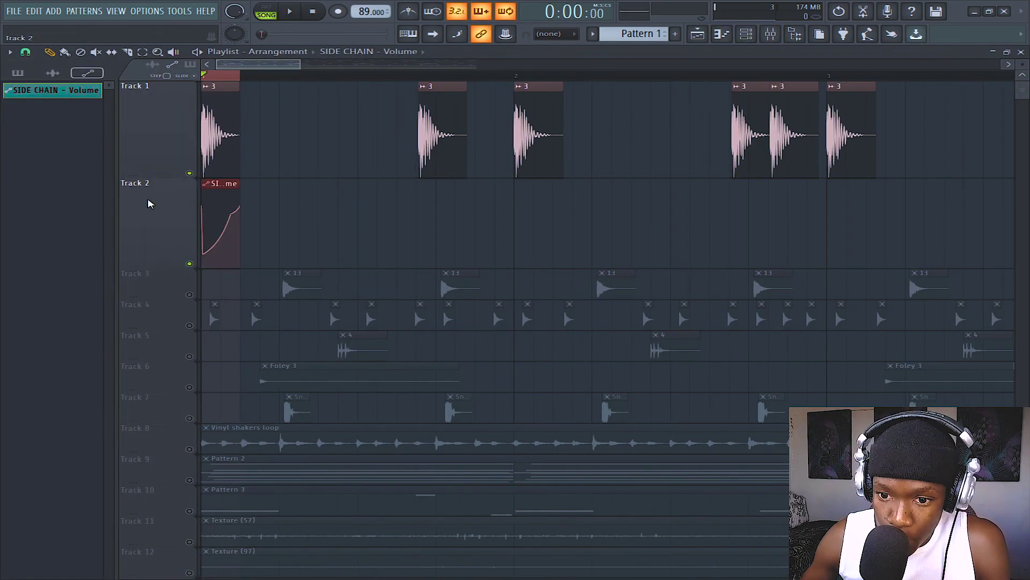
key(ctrl+z)
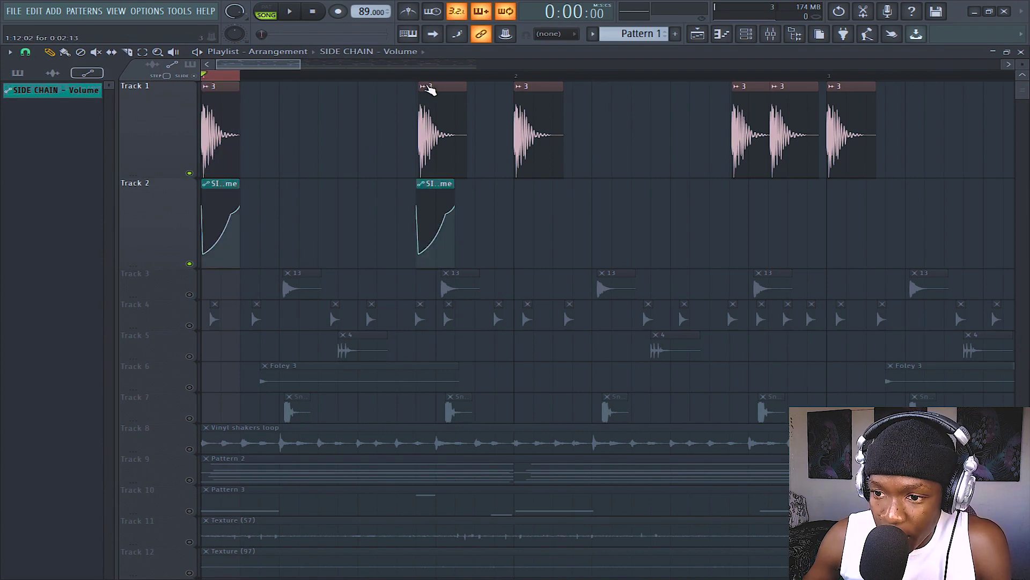
scroll(433, 79, up, 4)
drag(394, 185, 398, 185)
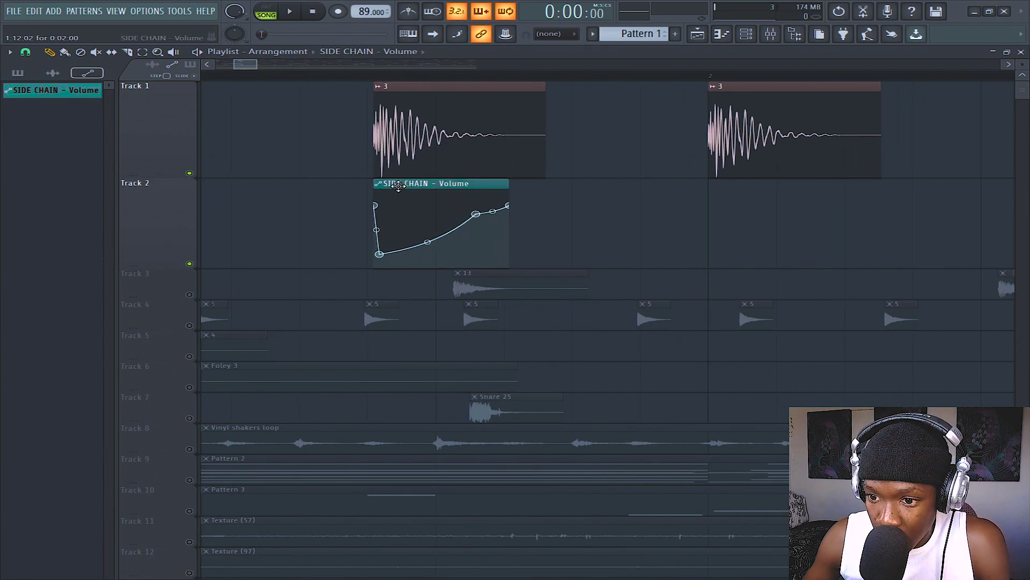
click(710, 203)
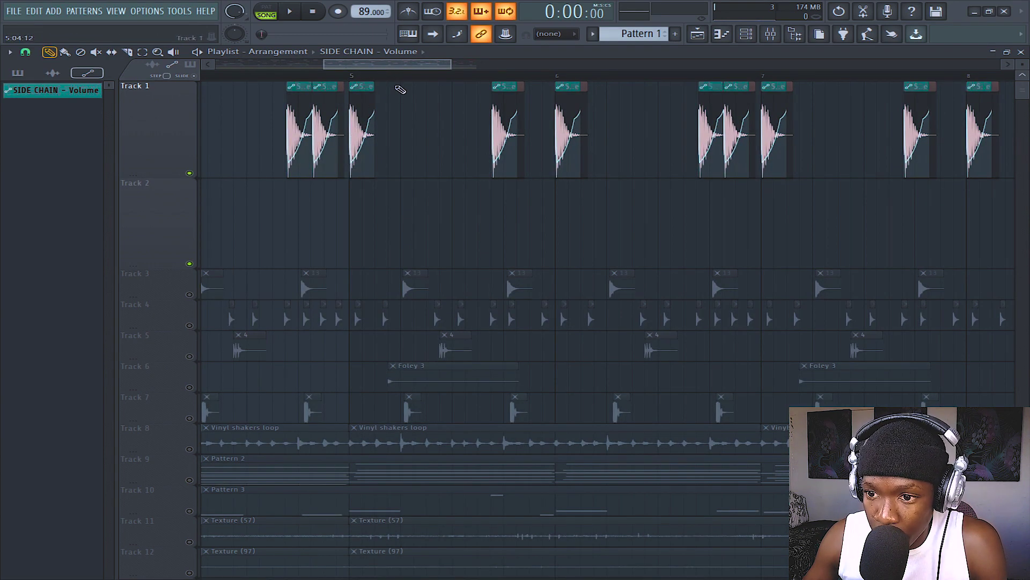
Turn all playlist tracks back on and route the CHORDS, PAD and BASS mixer tracks to SIDE CHAIN only
ctrl+click(189, 174)
key(F9)
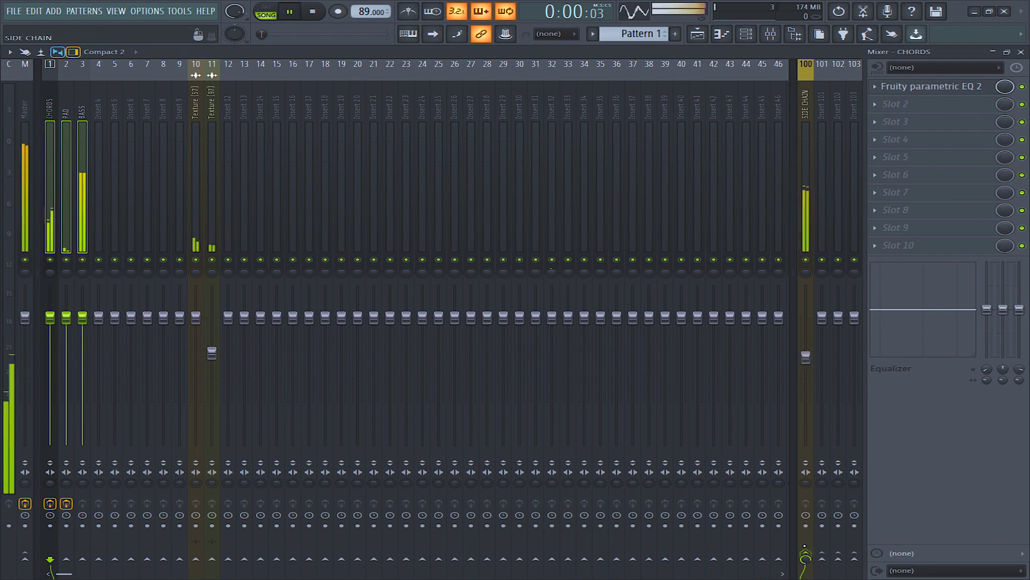
key(space)
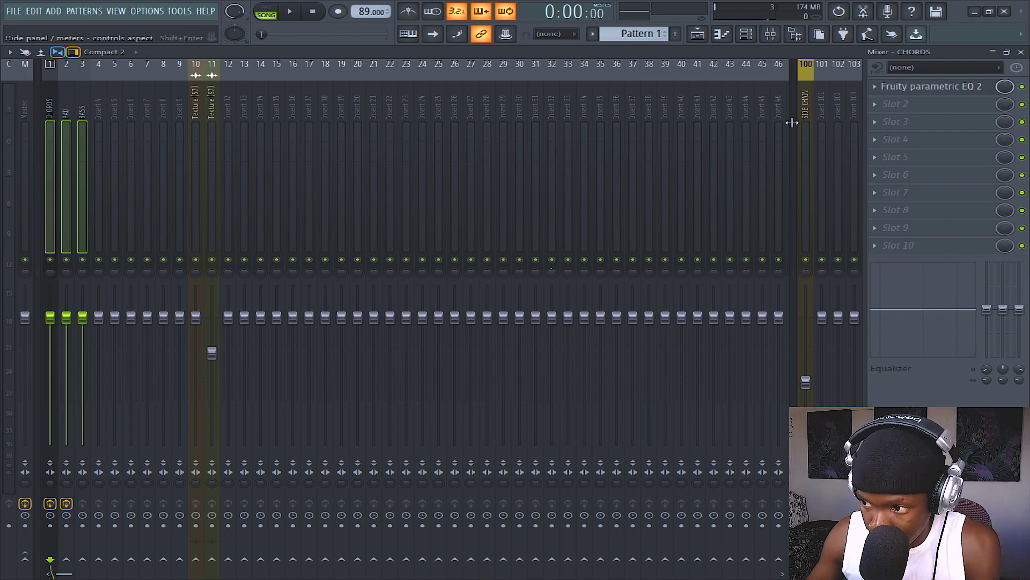
Return to the playlist and play the full beat from bar 1 to hear the sidechain
click(698, 33)
click(698, 33)
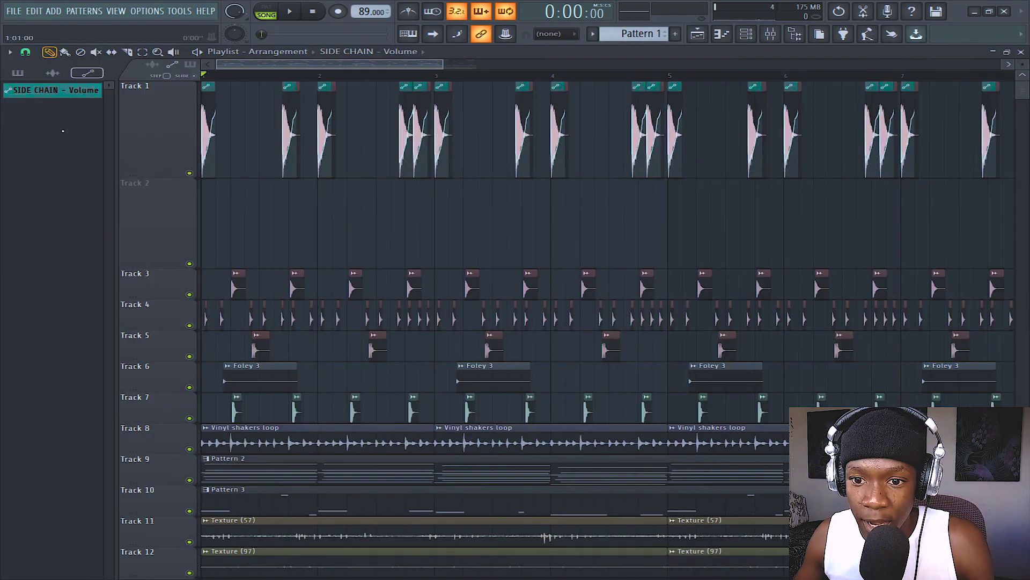
key(space)
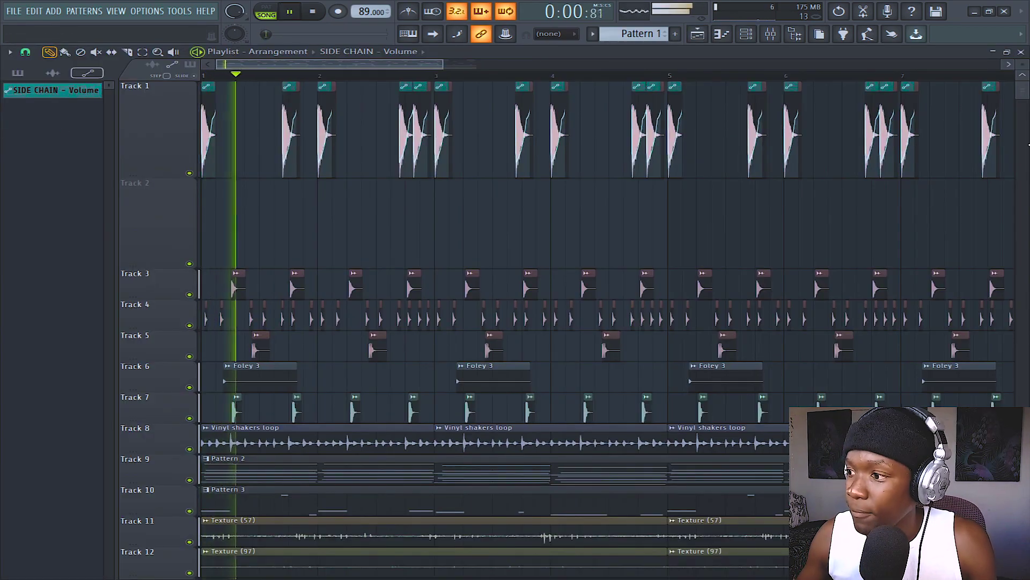
Select all clips on Tracks 3 to 12 and move them up one track to fill the empty Track 2, then deselect them
mouse_move(1022, 63)
mouse_down()
mouse_move(1022, 34)
mouse_move(1022, 62)
mouse_up()
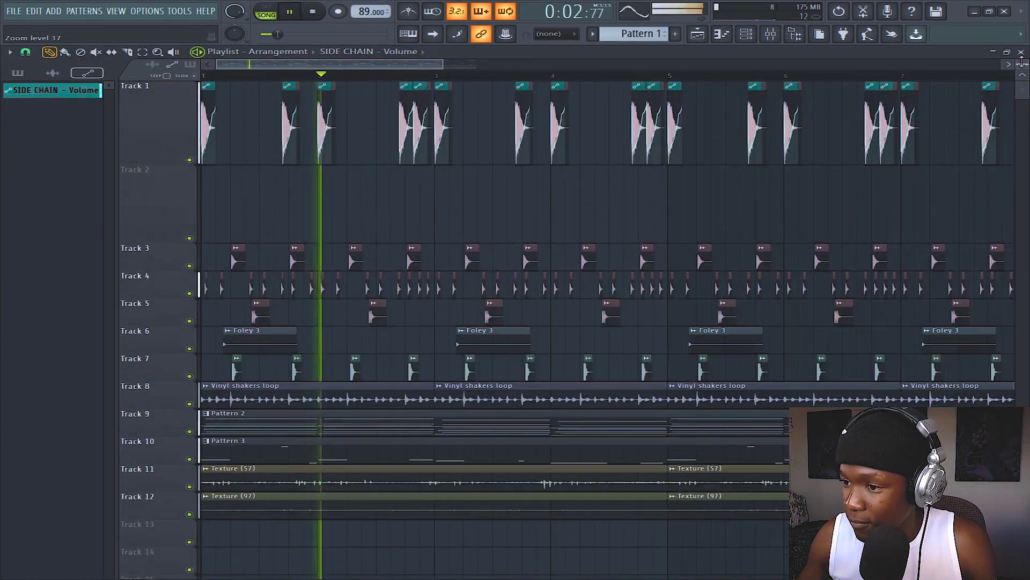
scroll(654, 77, down, 3)
drag(779, 231, 202, 579)
key(shift+Up)
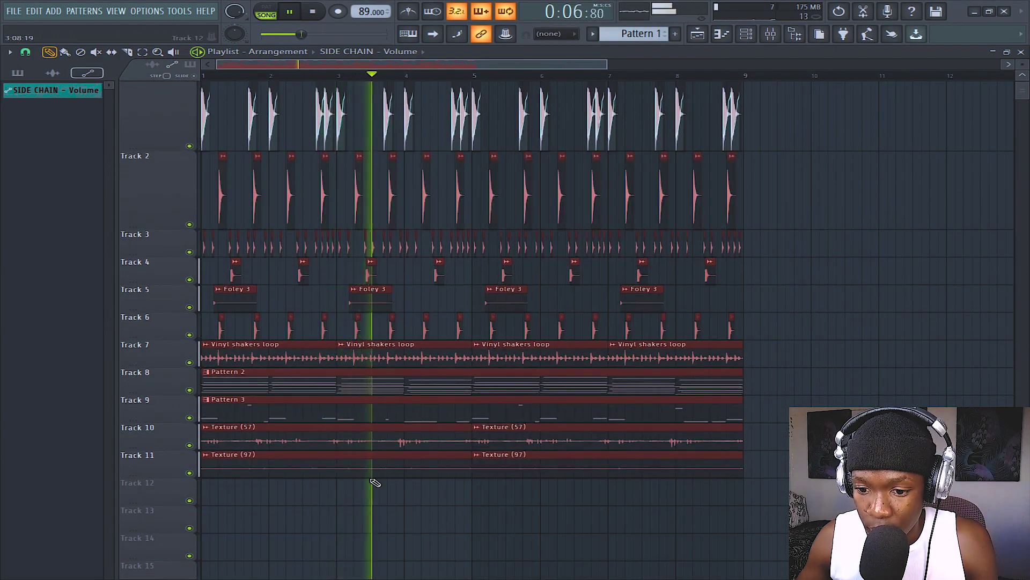
key(ctrl+d)
Play through the full arrangement and review its ending with the Master - Volume fade-out clip on Track 13
scroll(513, 495, up, 1)
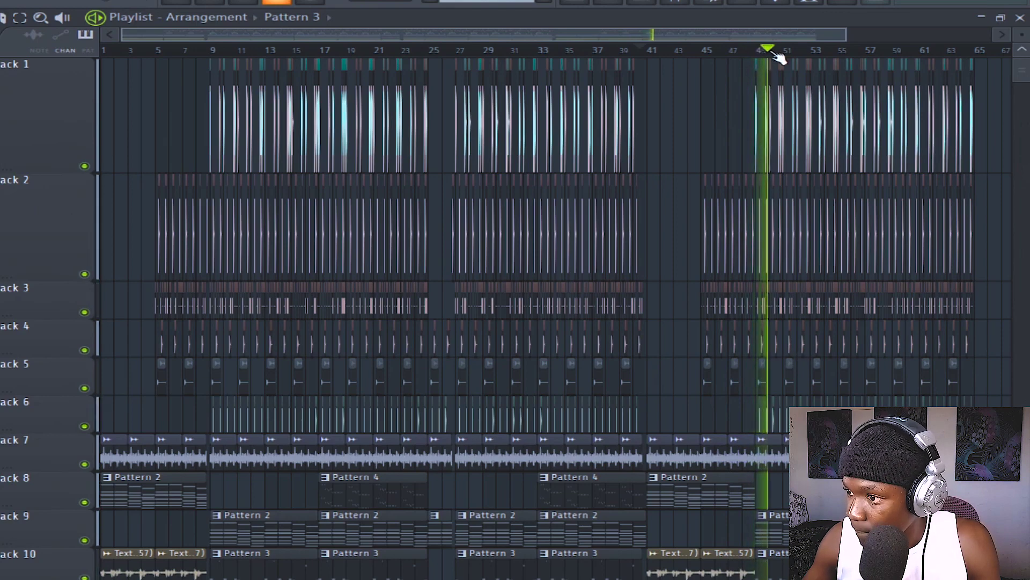
scroll(774, 53, down, 2)
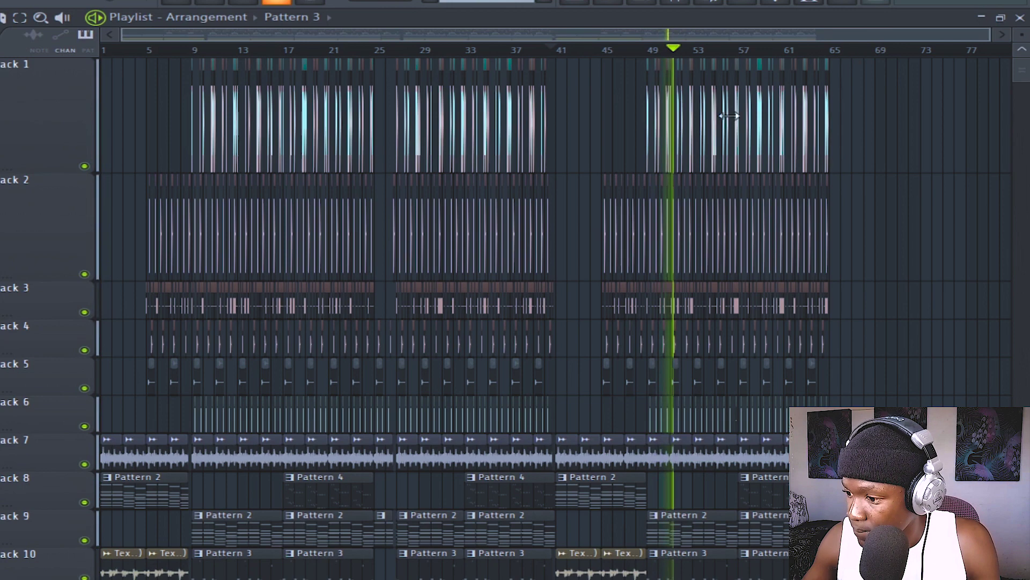
scroll(883, 53, up, 3)
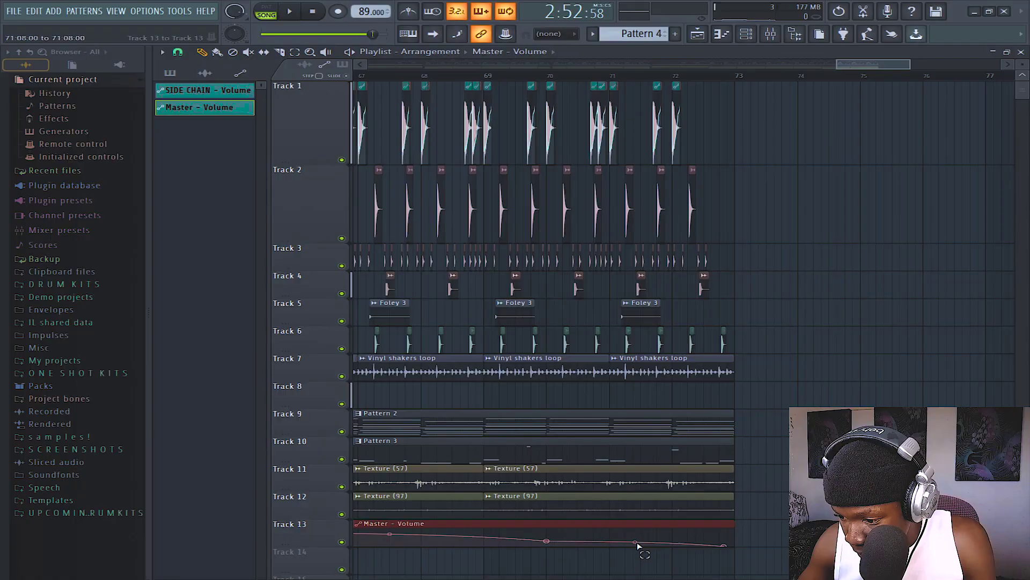
click(635, 541)
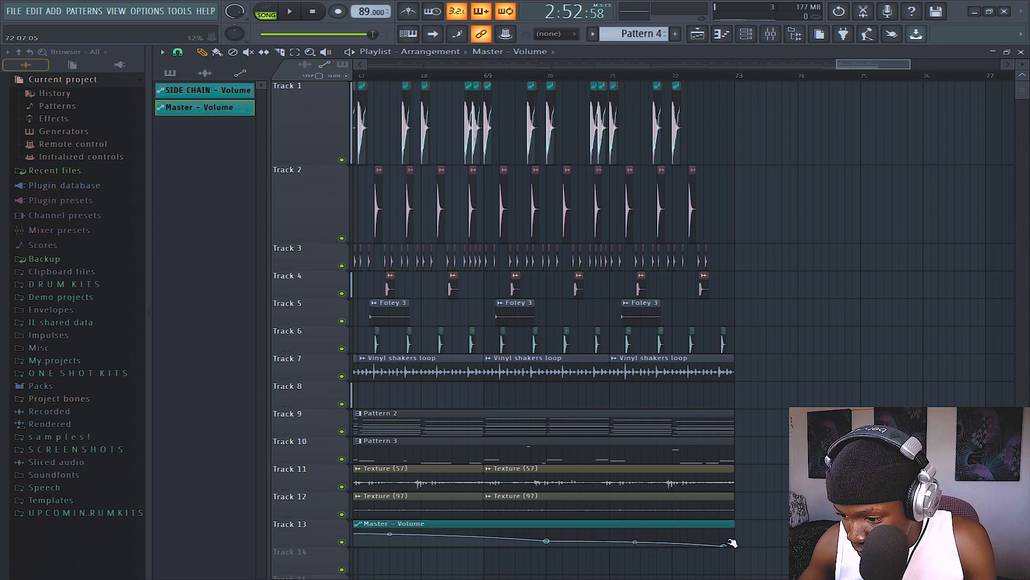
scroll(493, 73, down, 5)
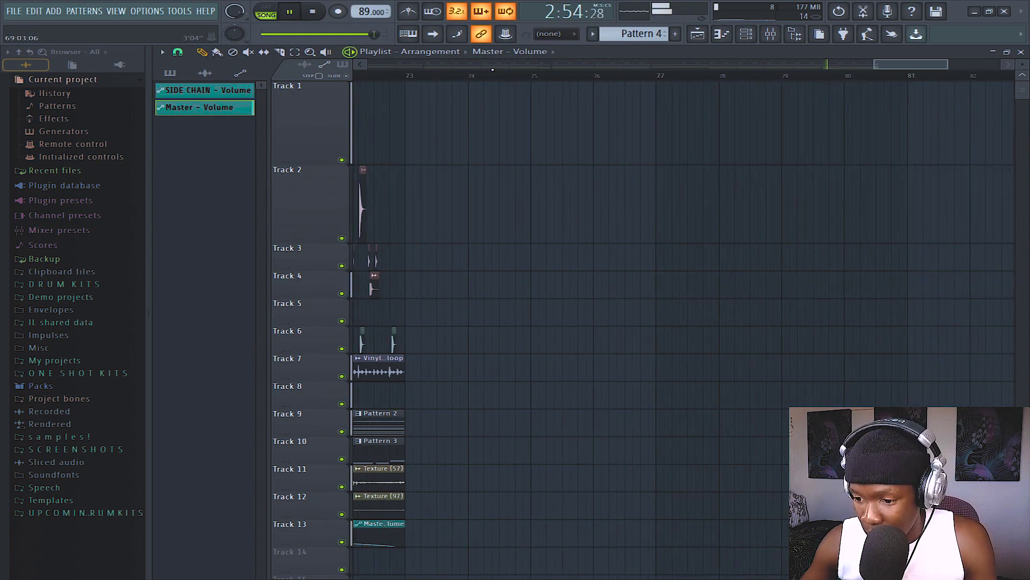